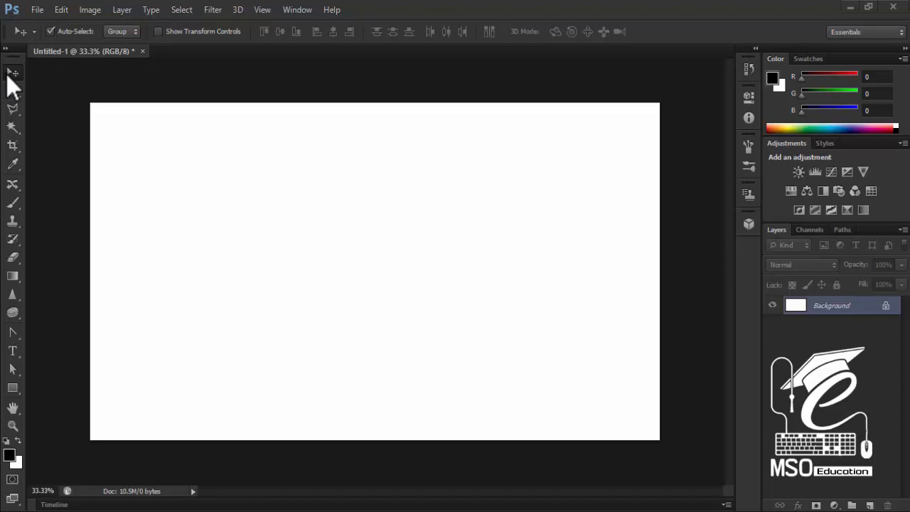
- Activate the Gradient tool and choose the Foreground to Background gradient preset
click(16, 277)
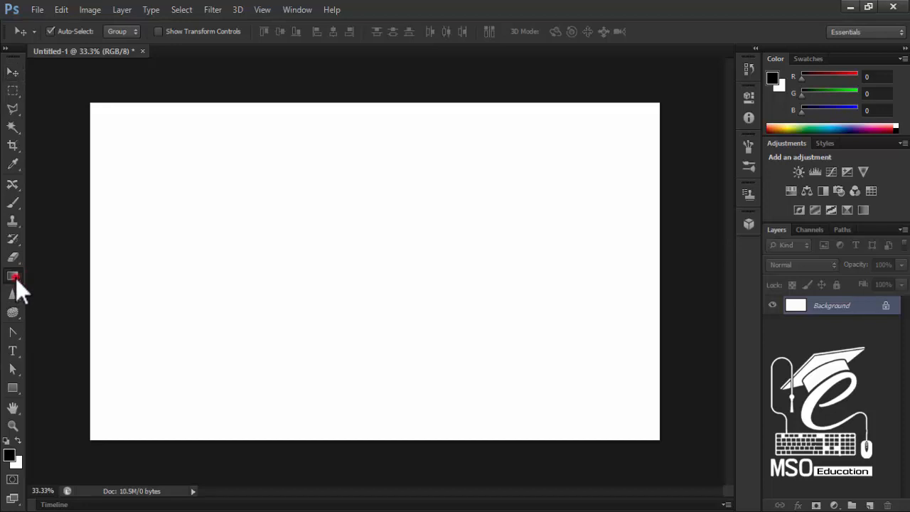
click(16, 278)
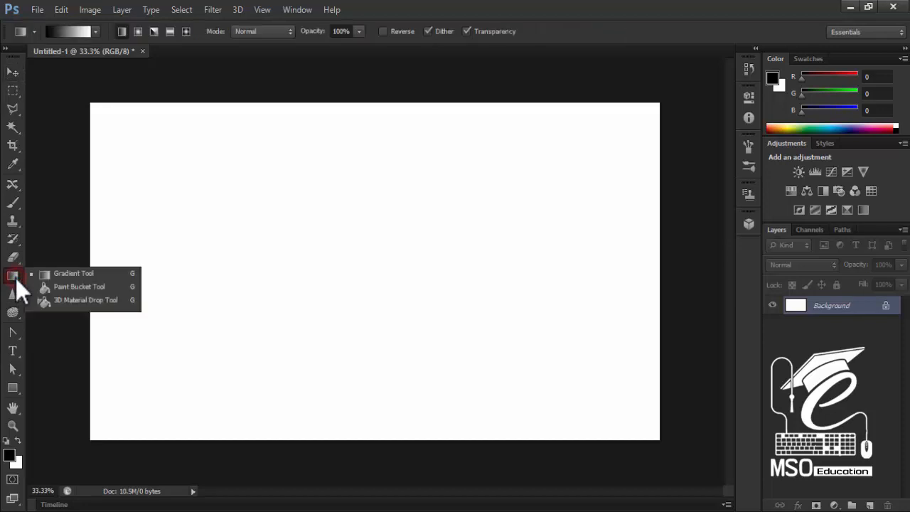
click(59, 277)
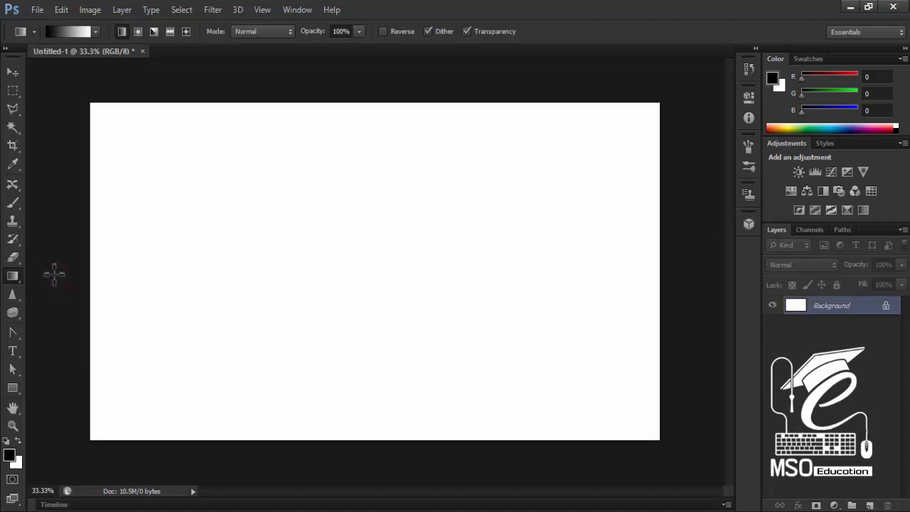
click(79, 36)
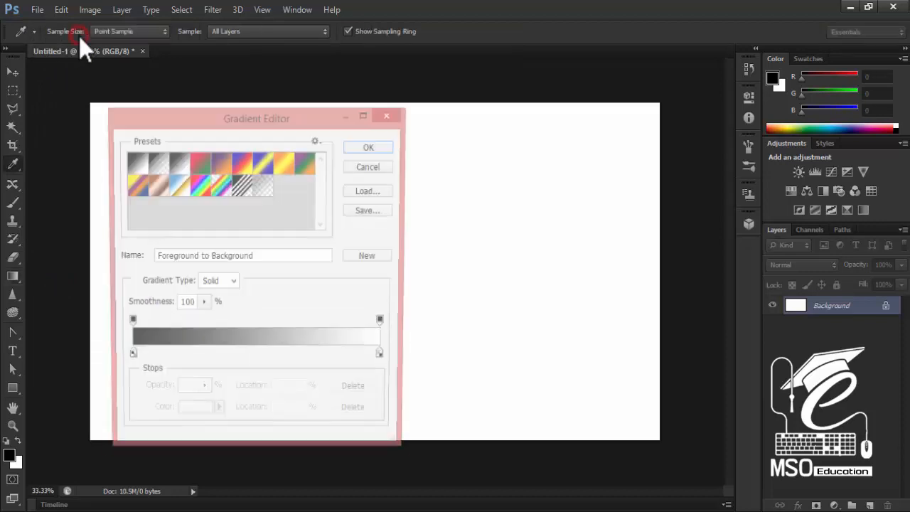
click(368, 167)
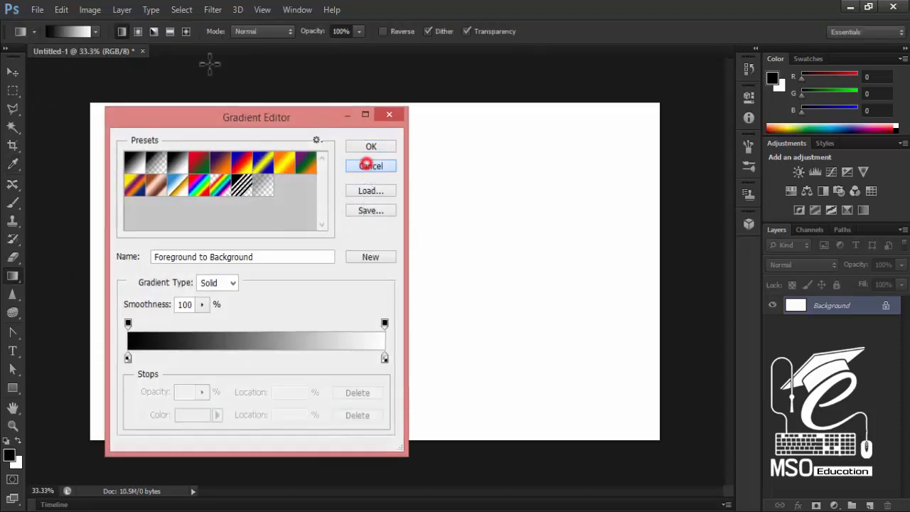
click(96, 34)
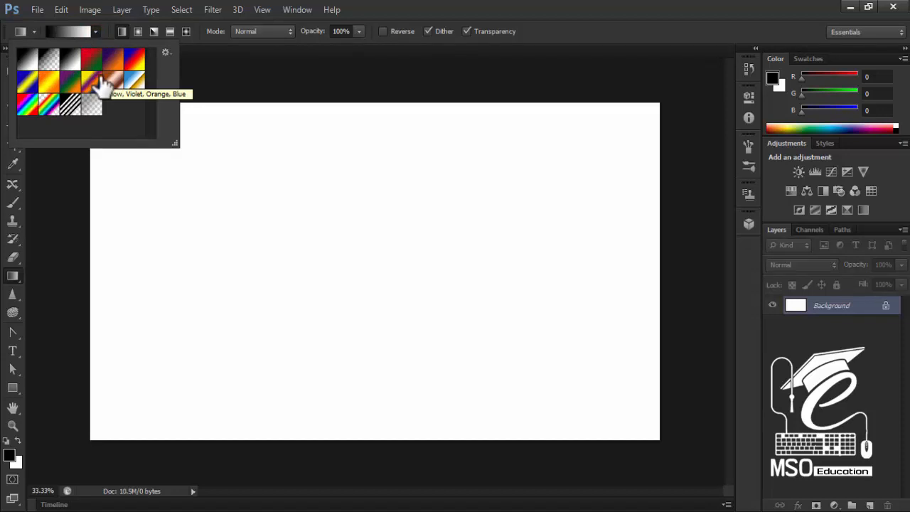
click(30, 57)
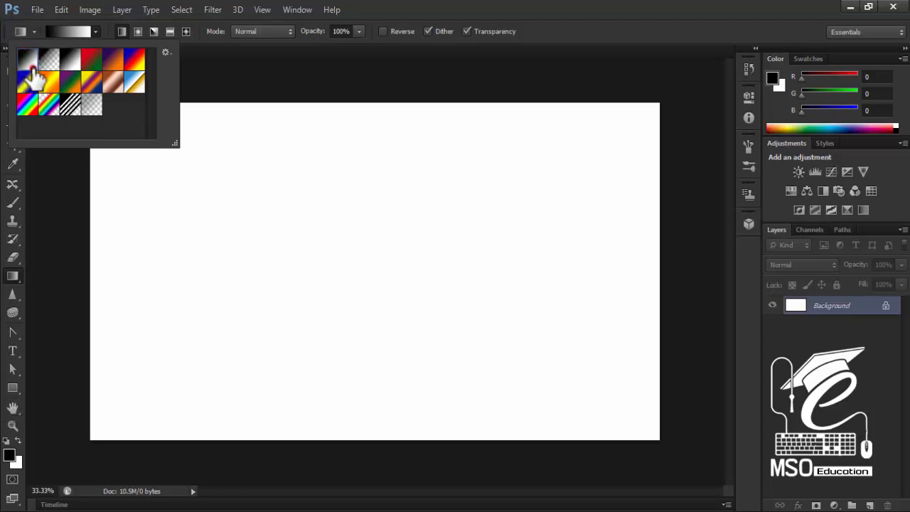
double_click(32, 69)
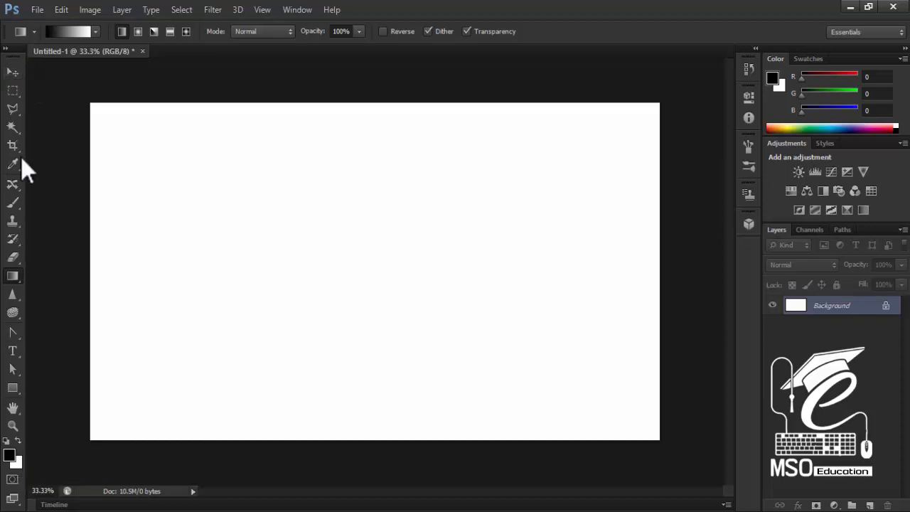
- Fill the canvas with a black-to-white linear gradient running diagonally from its upper-left corner to its lower-right corner
click(73, 30)
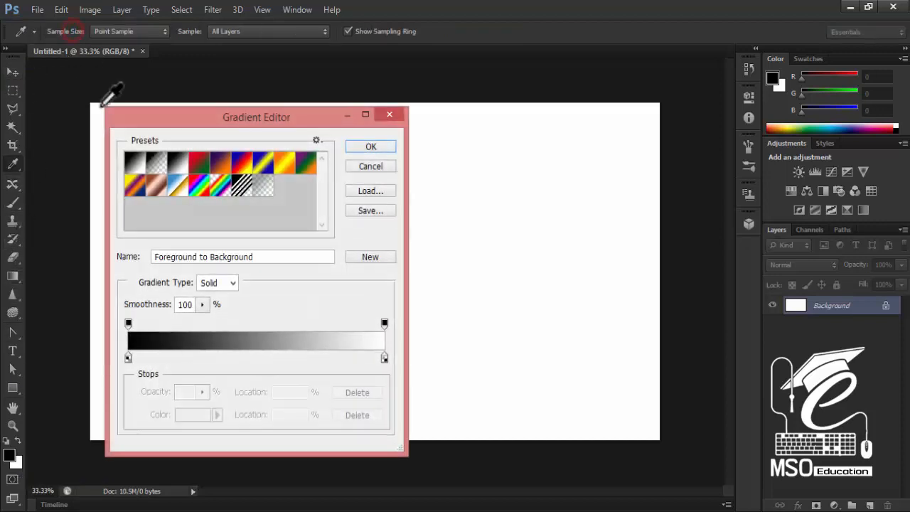
click(363, 148)
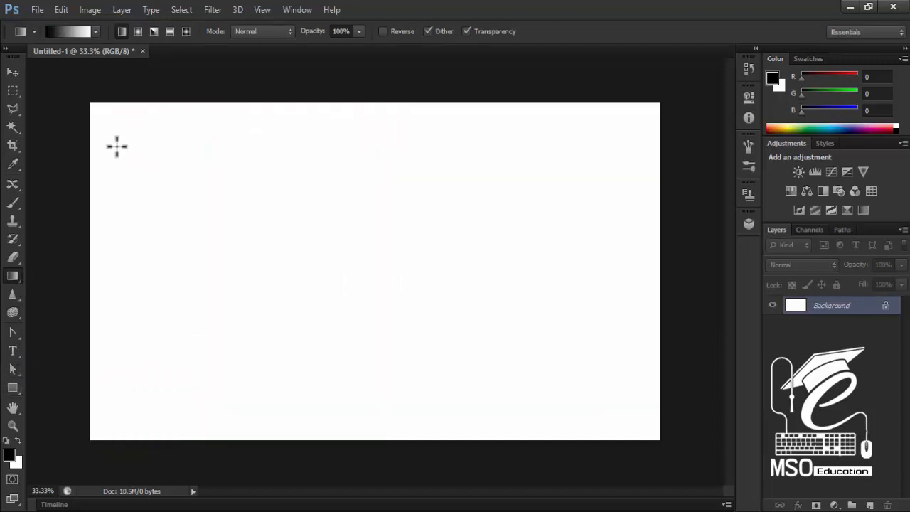
drag(112, 138, 619, 410)
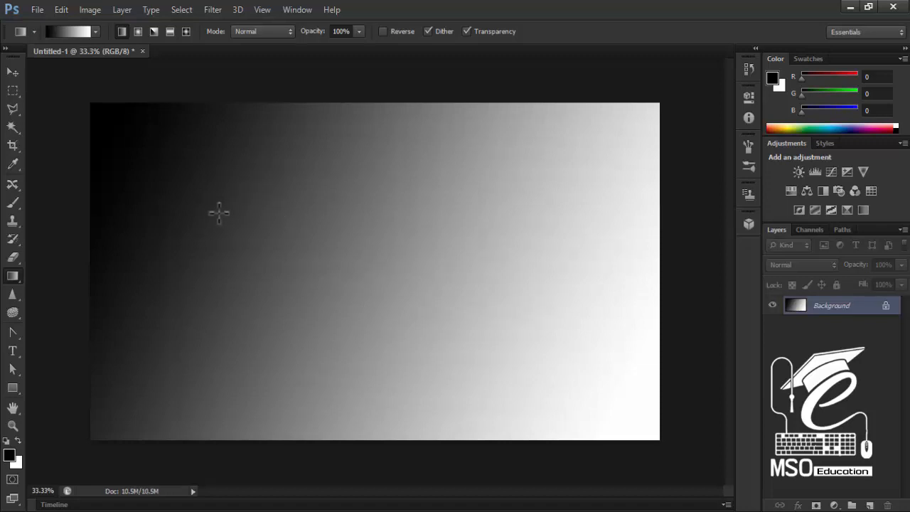
- Set the foreground colour to a medium green with RGB values 80, 197, 53
click(9, 455)
drag(669, 216, 685, 220)
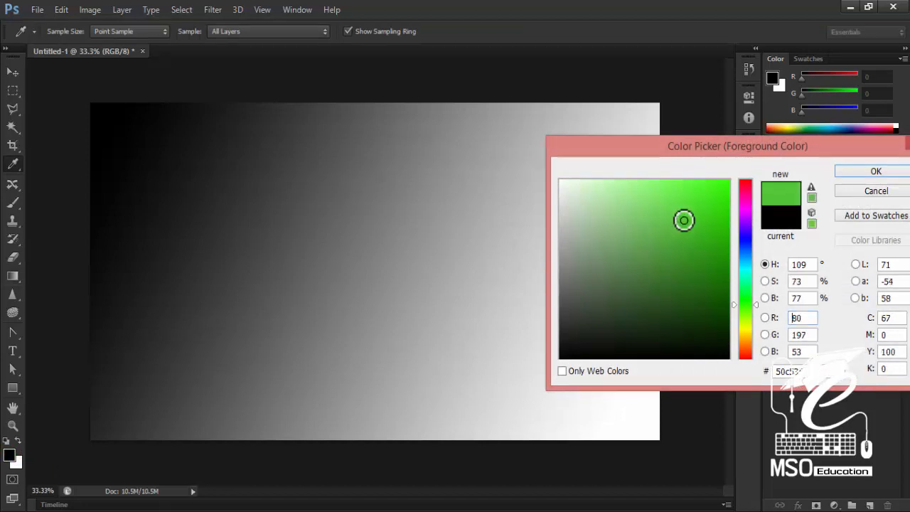
click(876, 171)
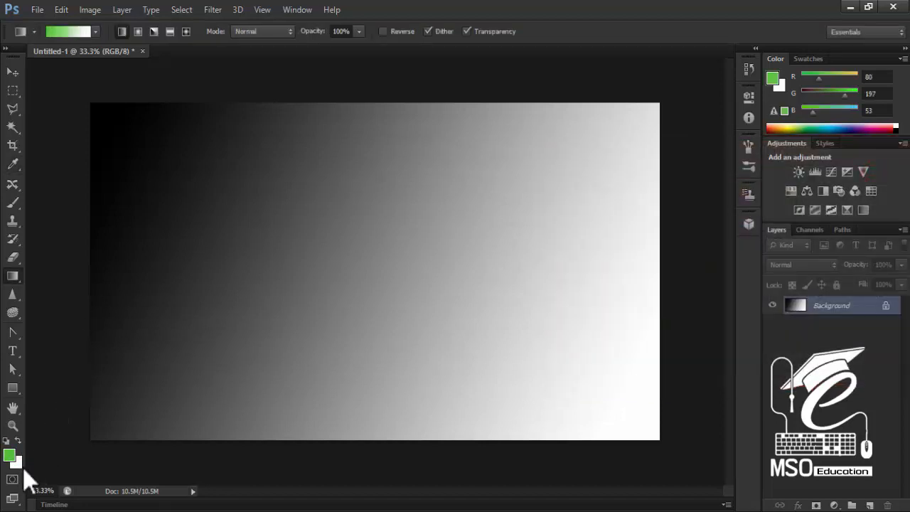
- Set the background colour to dark green (RGB 5, 93, 11) and fill the canvas with a diagonal linear gradient
click(16, 463)
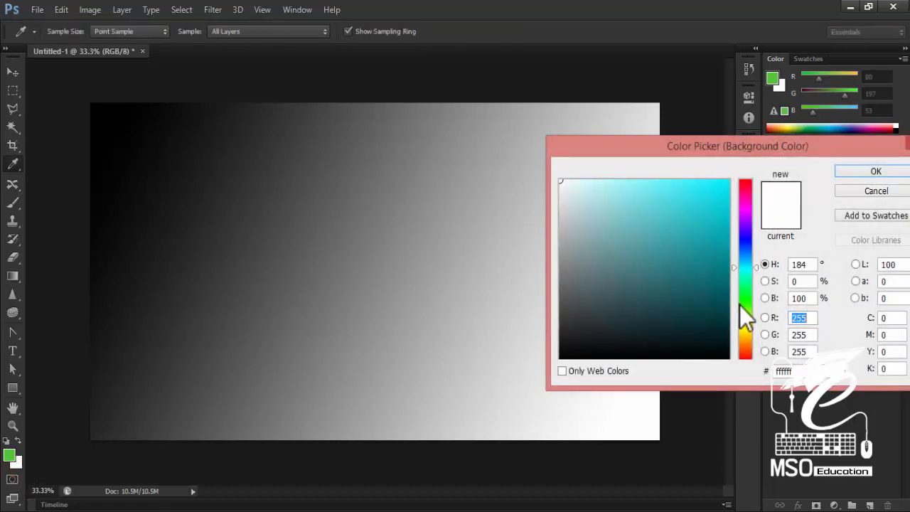
click(744, 298)
drag(711, 235, 711, 252)
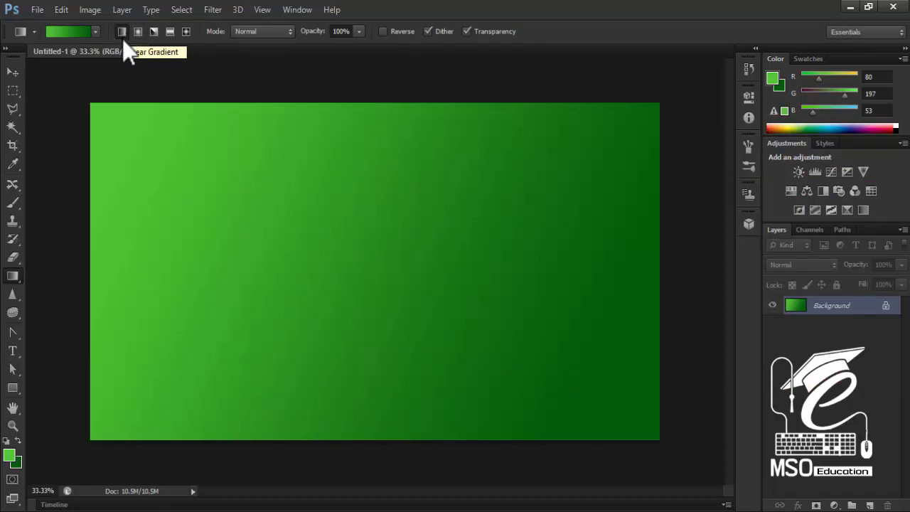
drag(120, 138, 508, 346)
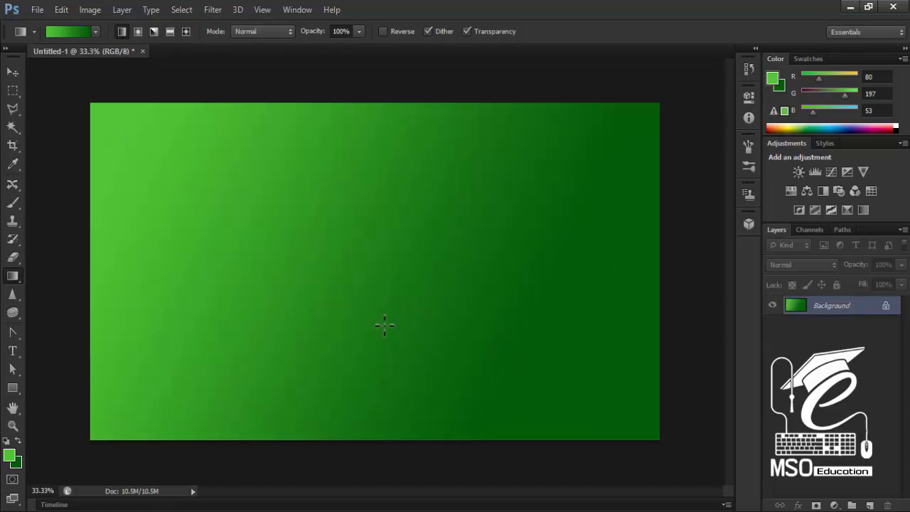
- Change the foreground colour to yellow with RGB values 236, 234, 46
click(10, 456)
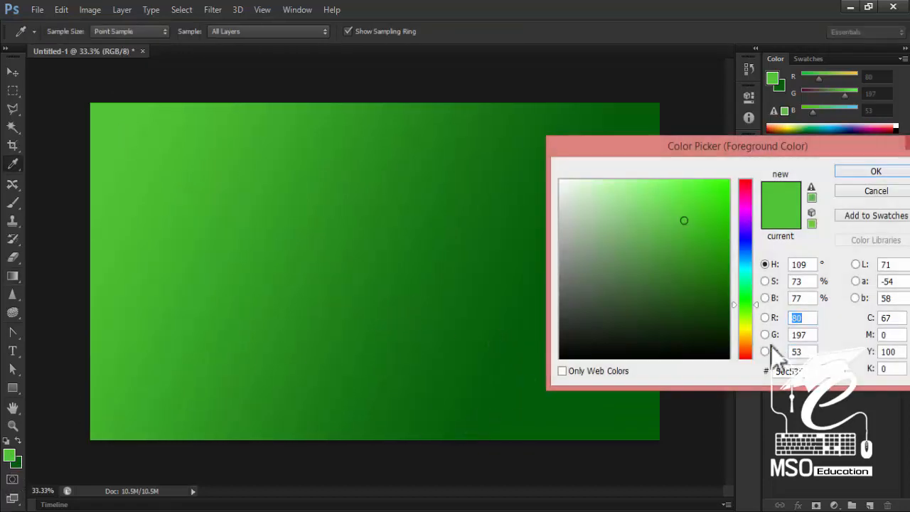
click(743, 330)
mouse_move(702, 218)
mouse_down()
mouse_move(709, 238)
mouse_move(696, 192)
mouse_up()
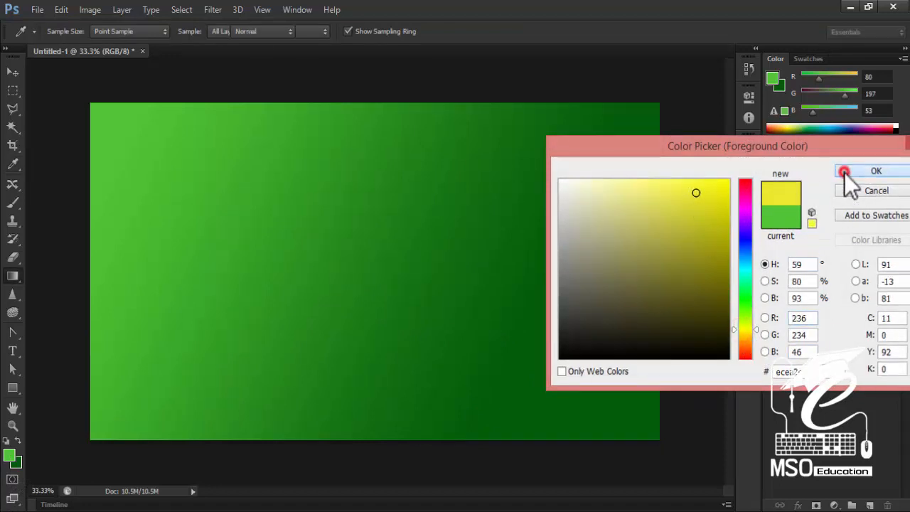
click(844, 172)
- Change the background colour to a dark brownish orange and apply a diagonal yellow-to-orange linear gradient across the canvas
click(17, 462)
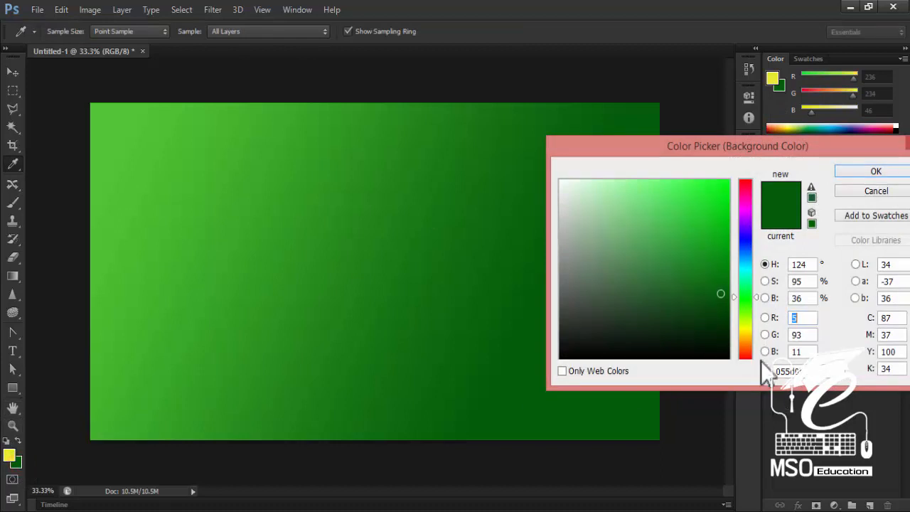
click(744, 341)
drag(719, 292, 719, 249)
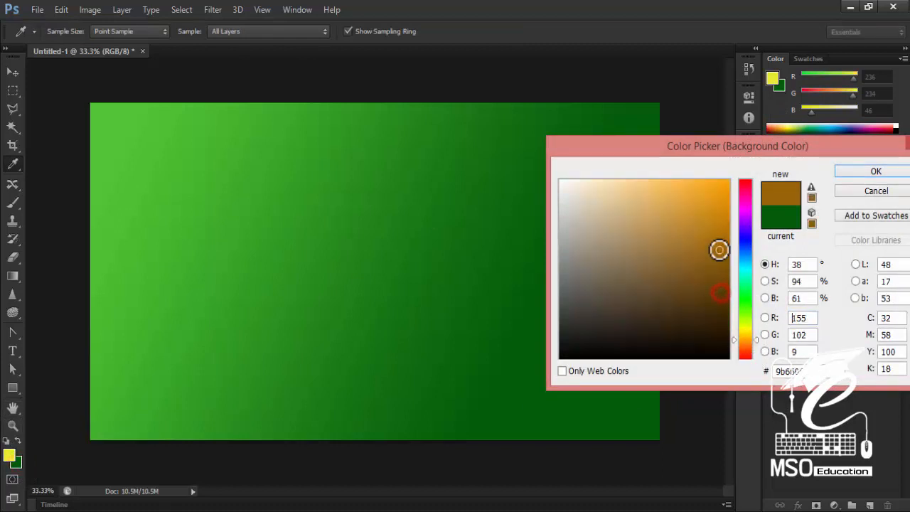
key(Return)
drag(200, 199, 545, 371)
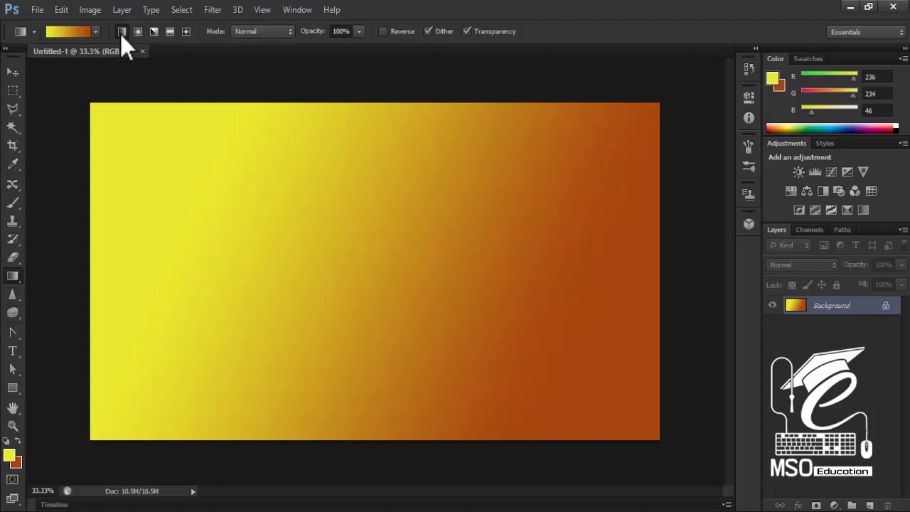
- Apply a radial gradient from the canvas centre outward to near its right edge
click(140, 32)
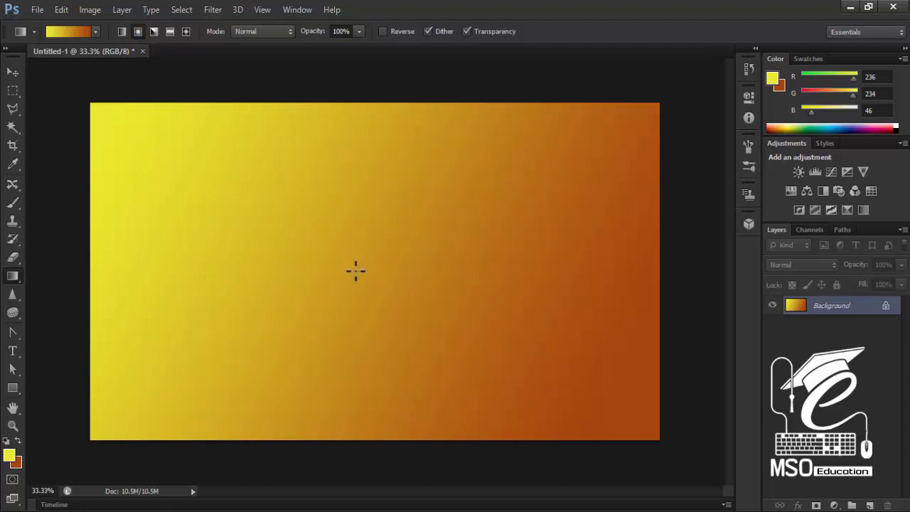
drag(358, 276, 628, 275)
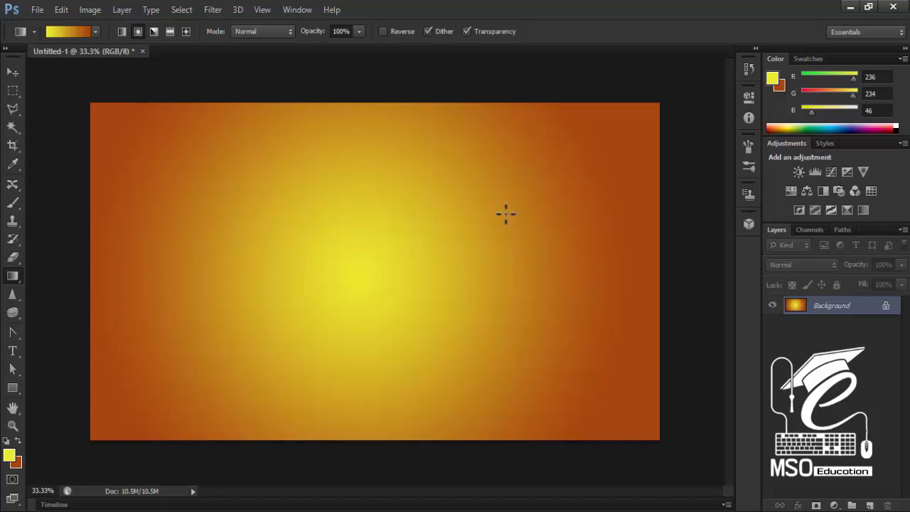
- Try angle gradients from several start points and directions, ending with a horizontal one from the canvas centre to the right edge
click(154, 32)
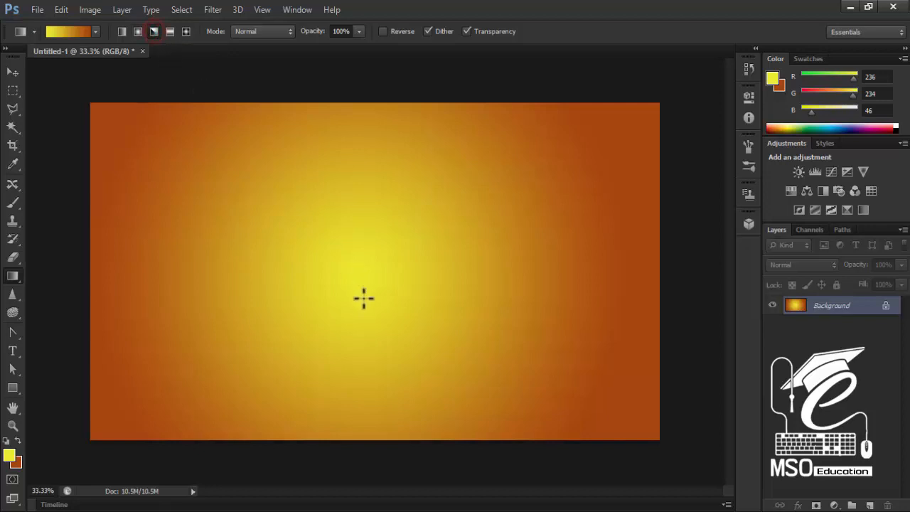
drag(352, 271, 619, 274)
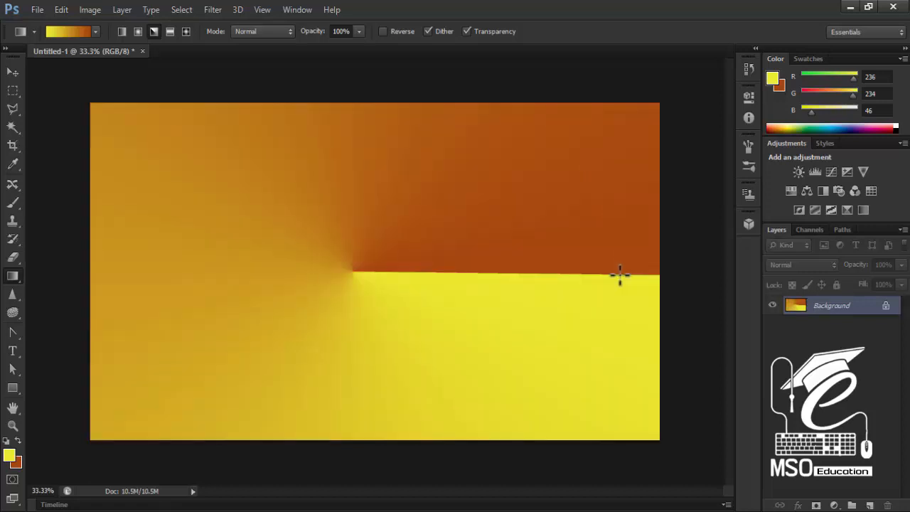
drag(350, 271, 101, 270)
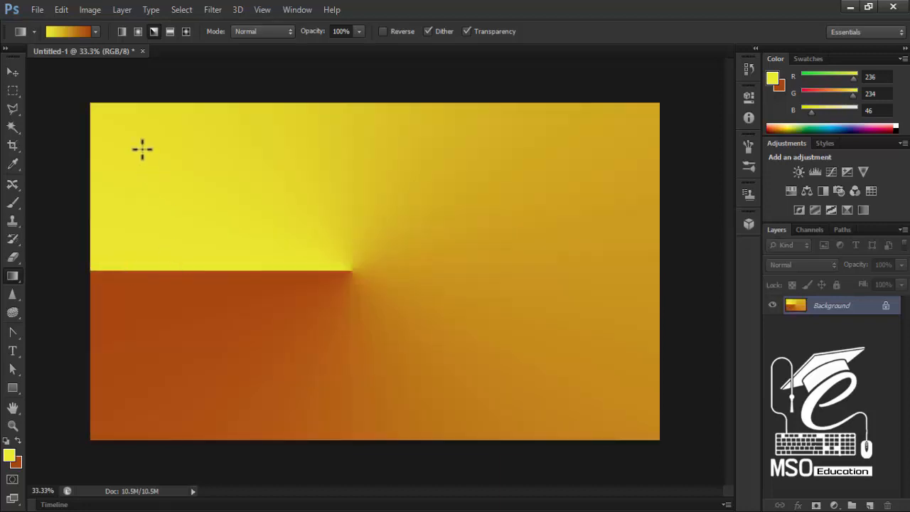
drag(143, 140, 165, 180)
drag(409, 206, 415, 209)
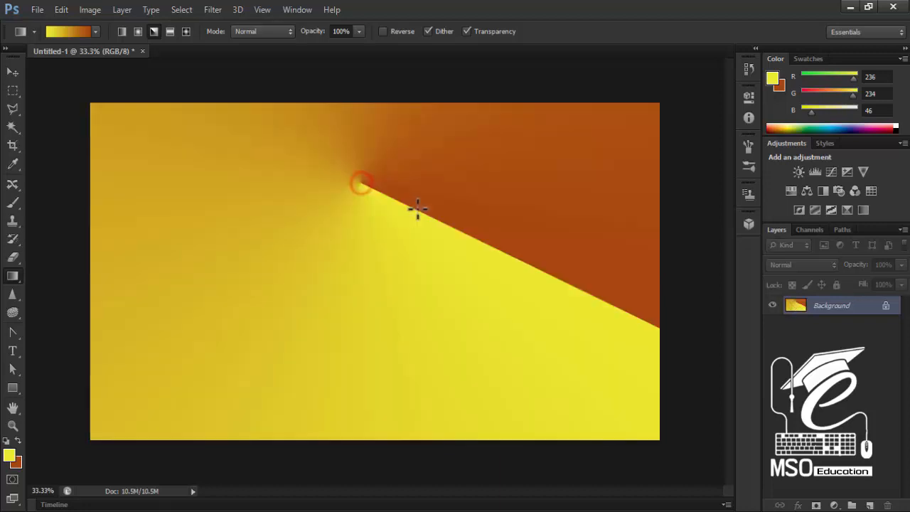
drag(517, 163, 564, 151)
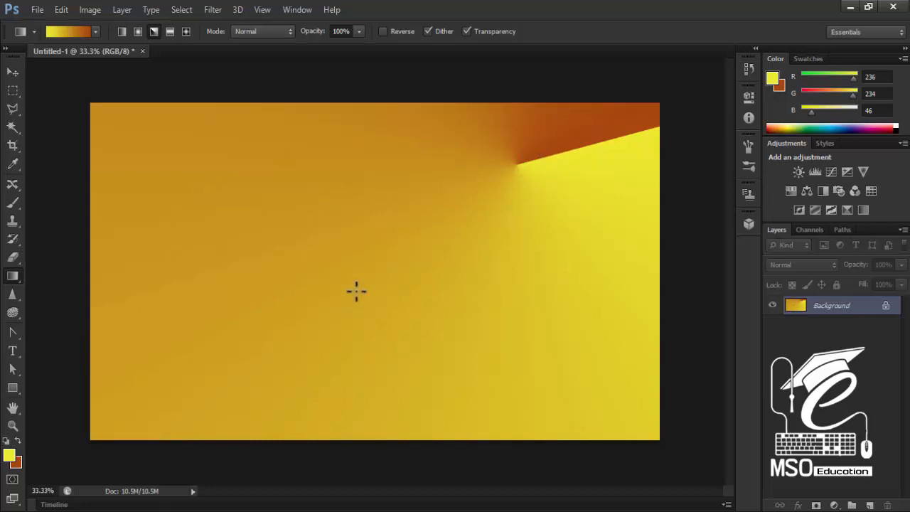
drag(355, 275, 659, 276)
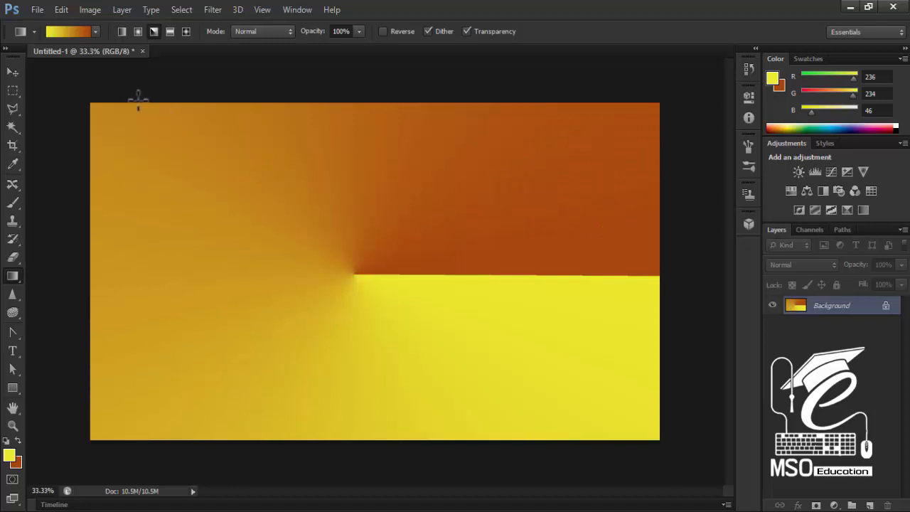
- Apply a reflected gradient from the canvas centre horizontally to the right edge, and again vertically down past the lower edge
click(169, 35)
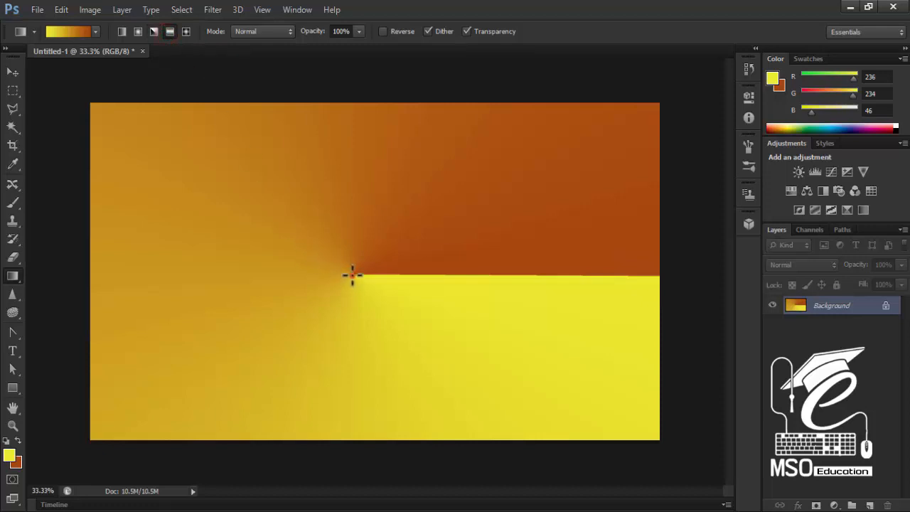
drag(352, 275, 645, 276)
drag(653, 275, 654, 276)
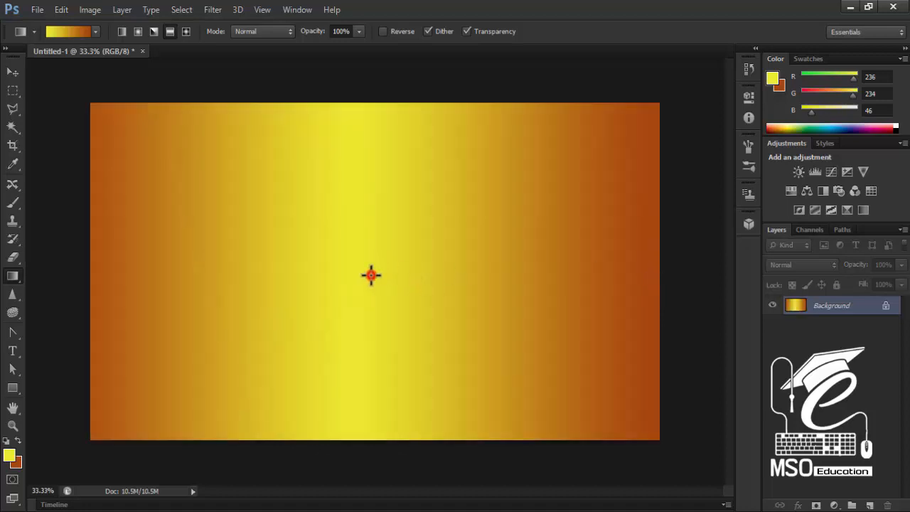
drag(370, 274, 370, 457)
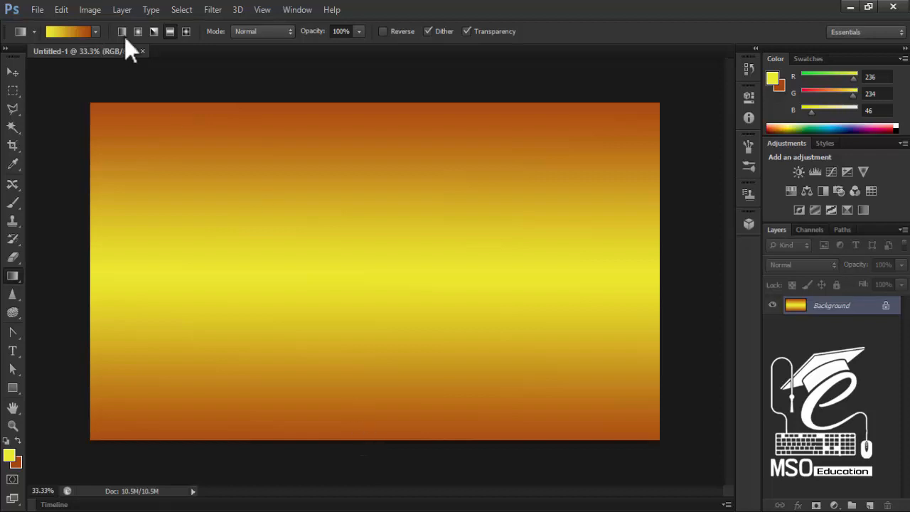
- Switch to the diamond gradient type and try short diagonal diamond gradients at several spots on the canvas
click(187, 37)
drag(268, 203, 306, 228)
drag(353, 256, 406, 285)
drag(451, 194, 529, 244)
drag(234, 198, 337, 277)
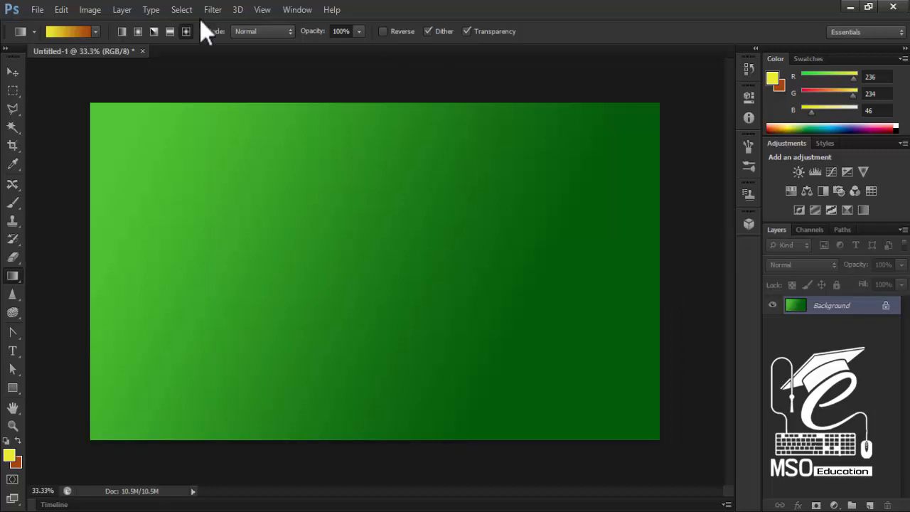
- Create a new blank document and add an empty layer above its background
key(ctrl+n)
key(Return)
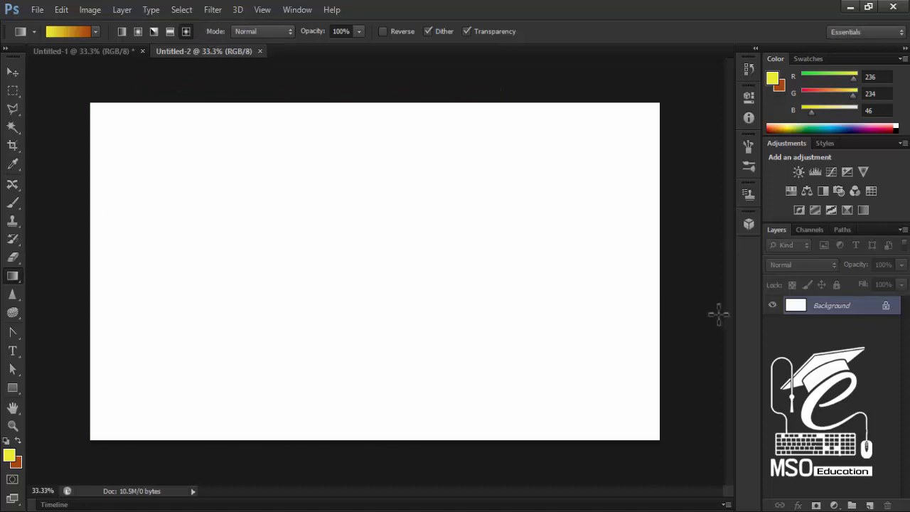
click(867, 505)
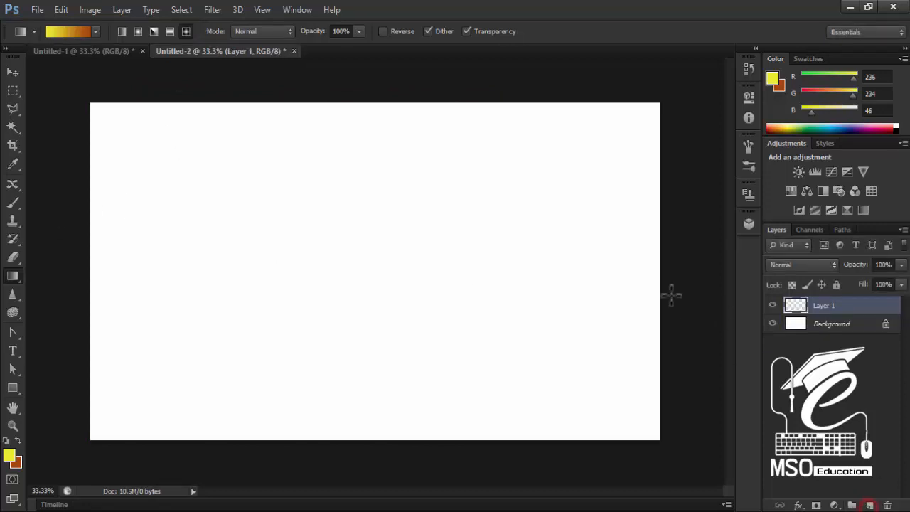
- Hide the Background layer and draw a nearly circular elliptical selection near the canvas centre
click(773, 325)
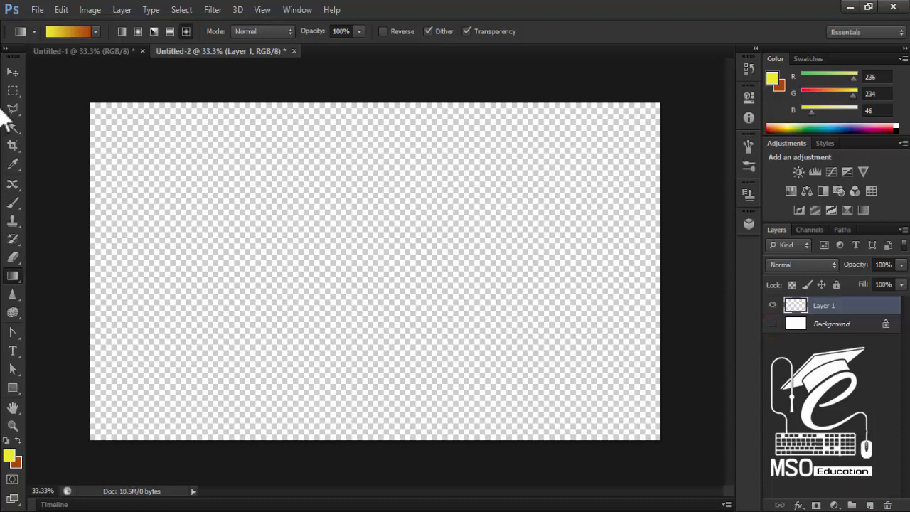
click(13, 92)
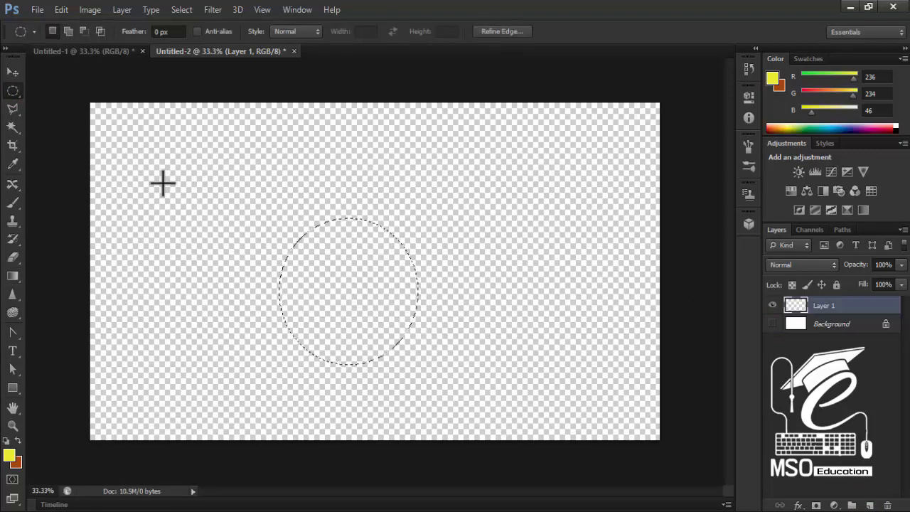
- Fill the elliptical selection with a yellow-to-orange-brown radial gradient from its centre, and again with an angle gradient
click(9, 275)
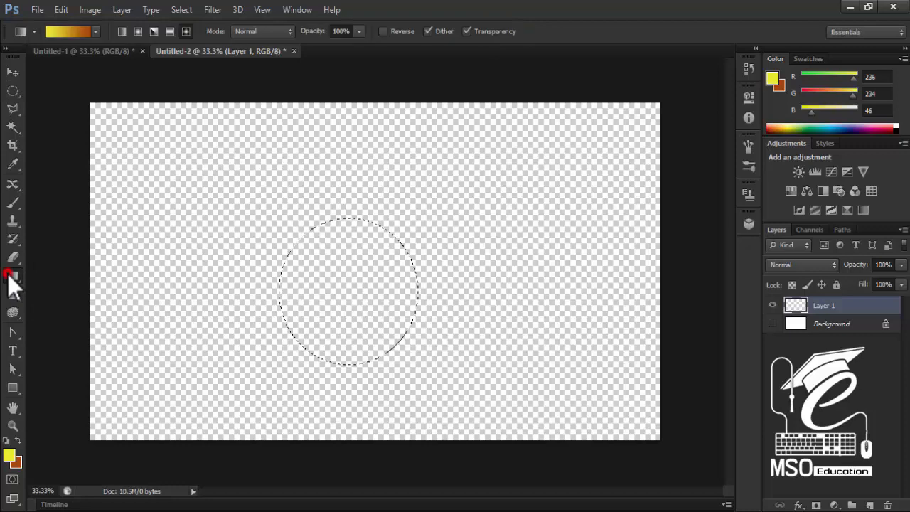
click(138, 33)
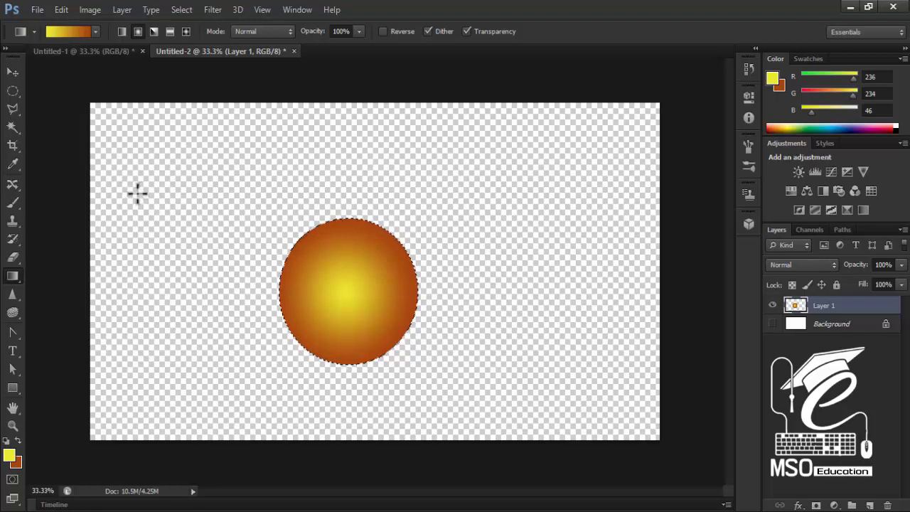
click(153, 32)
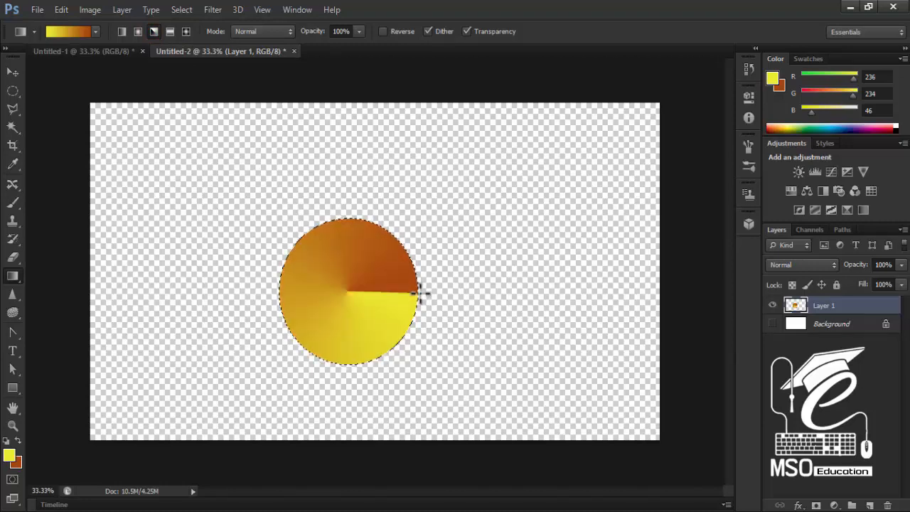
- Choose the Foreground to Transparent gradient in diamond type and scatter yellow diamonds of varied sizes across the canvas
click(95, 31)
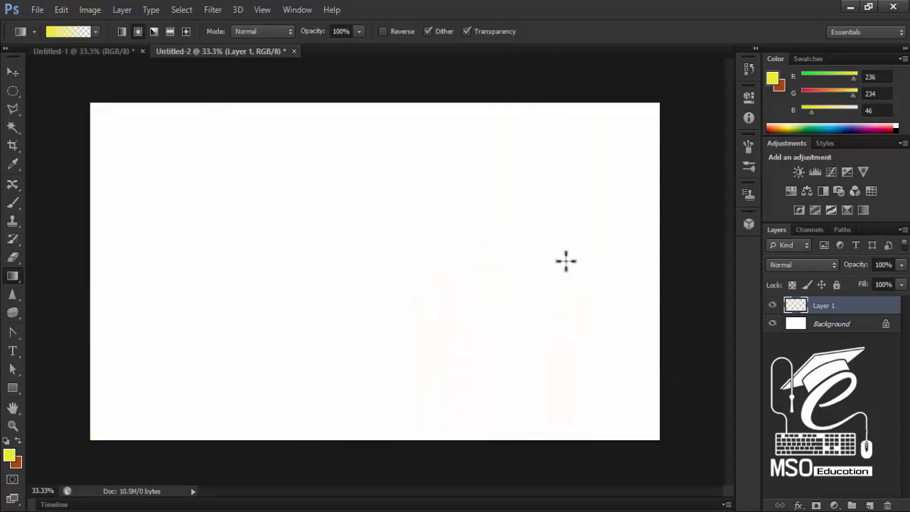
click(186, 33)
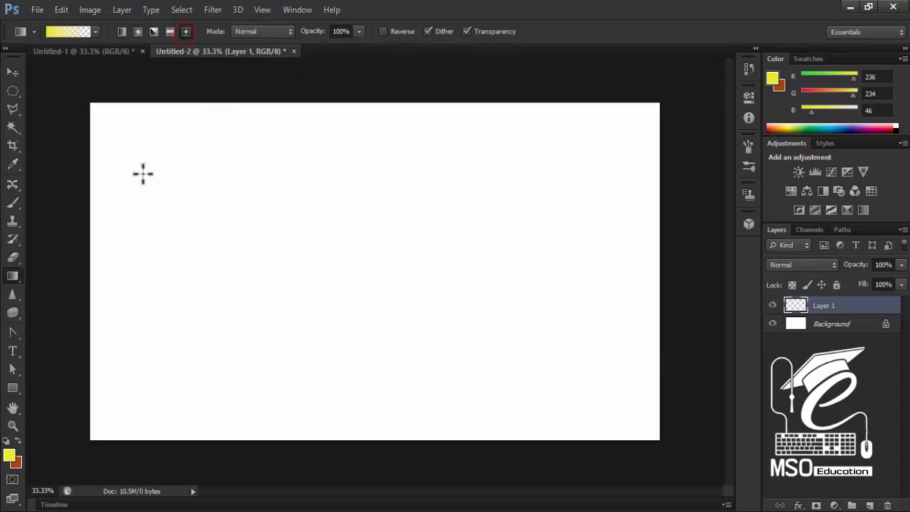
drag(131, 136, 235, 242)
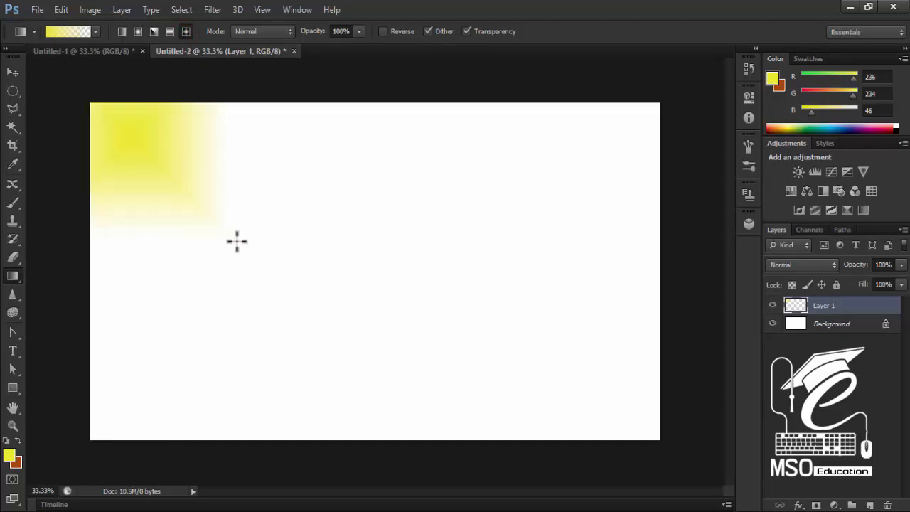
drag(320, 192, 415, 281)
drag(506, 264, 583, 340)
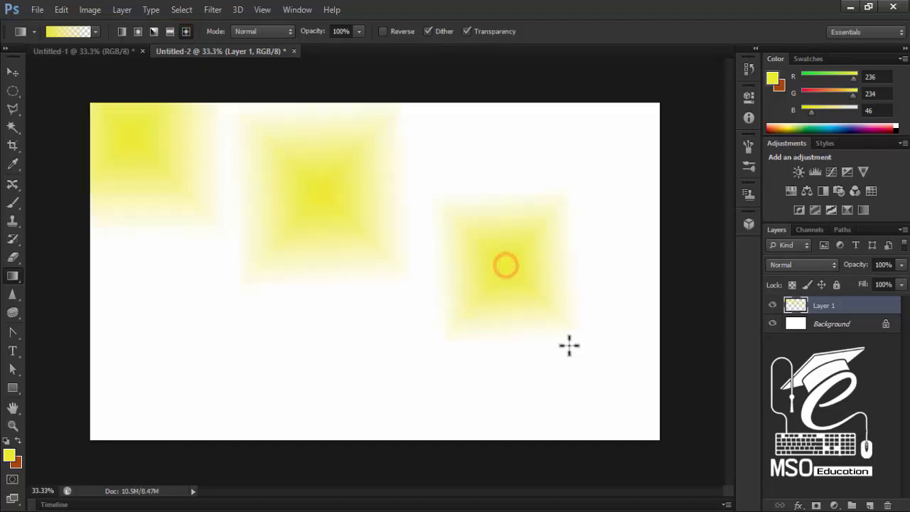
drag(467, 321, 523, 402)
drag(220, 353, 338, 421)
drag(266, 301, 422, 377)
drag(421, 175, 474, 194)
drag(561, 163, 606, 237)
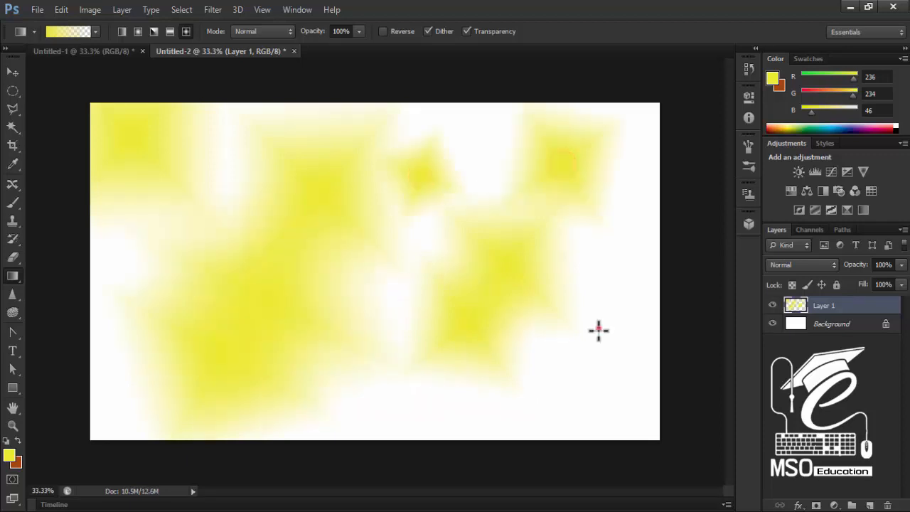
drag(599, 328, 620, 377)
drag(347, 387, 299, 386)
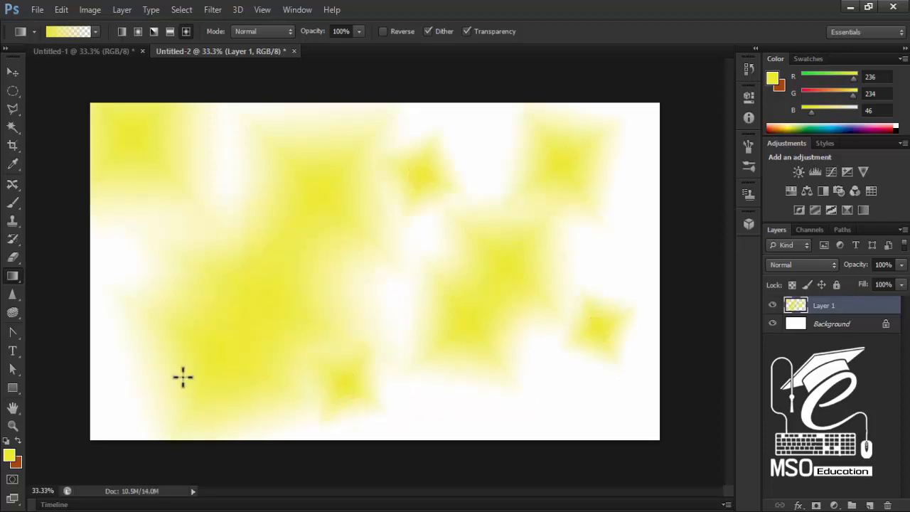
- Edit the gradient so its starting colour stop is dark red (RGB 154, 4, 0), fading to transparent
click(76, 33)
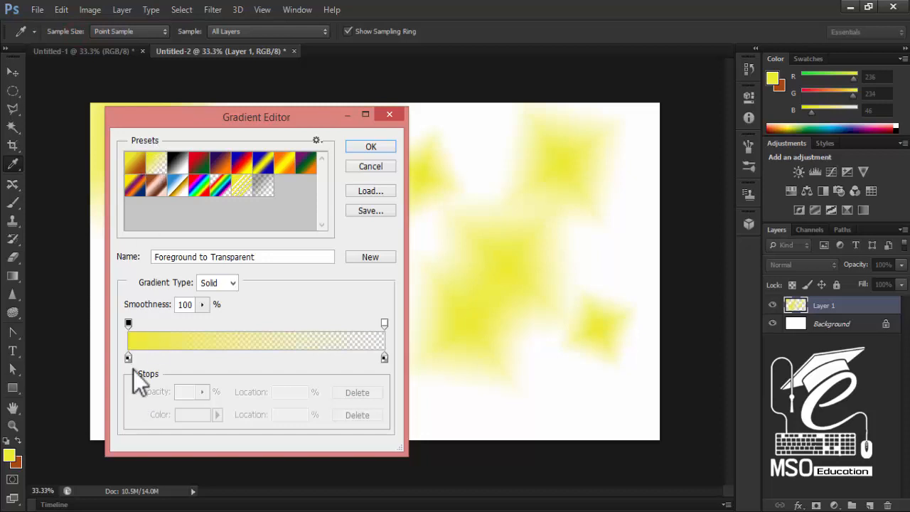
click(128, 358)
click(187, 417)
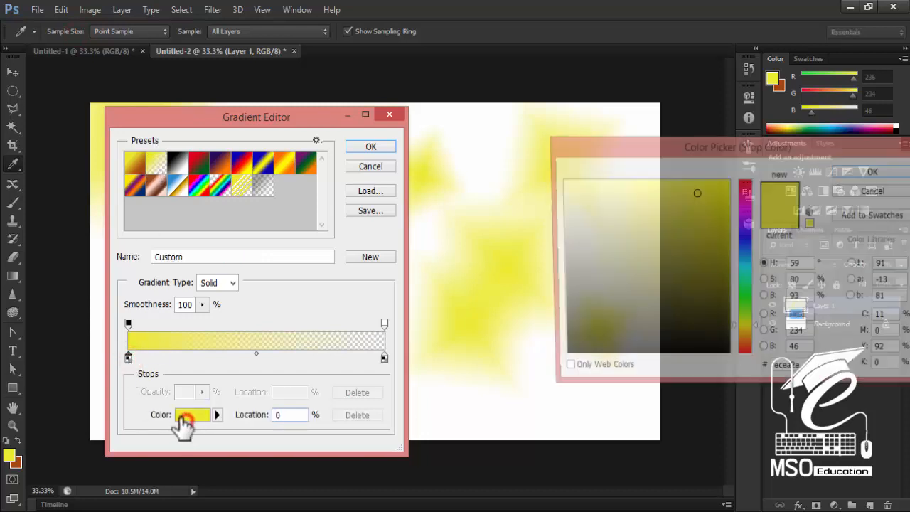
click(750, 355)
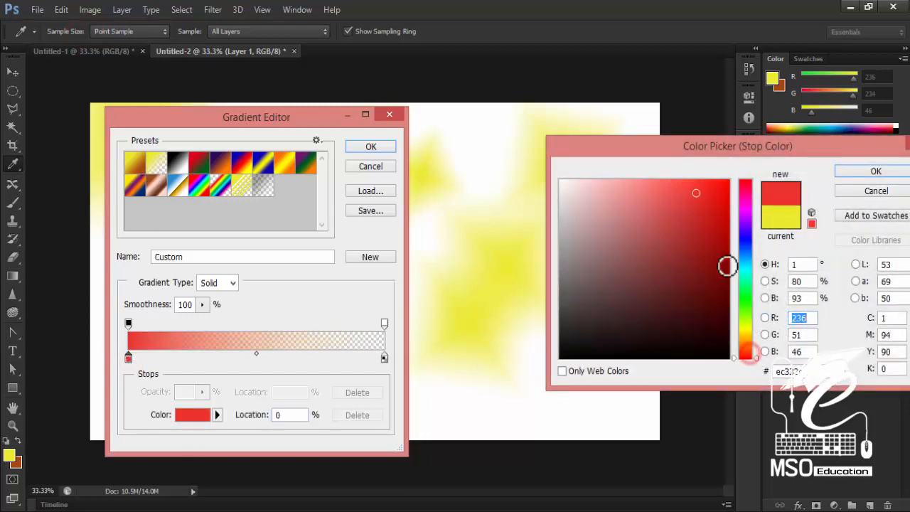
click(729, 251)
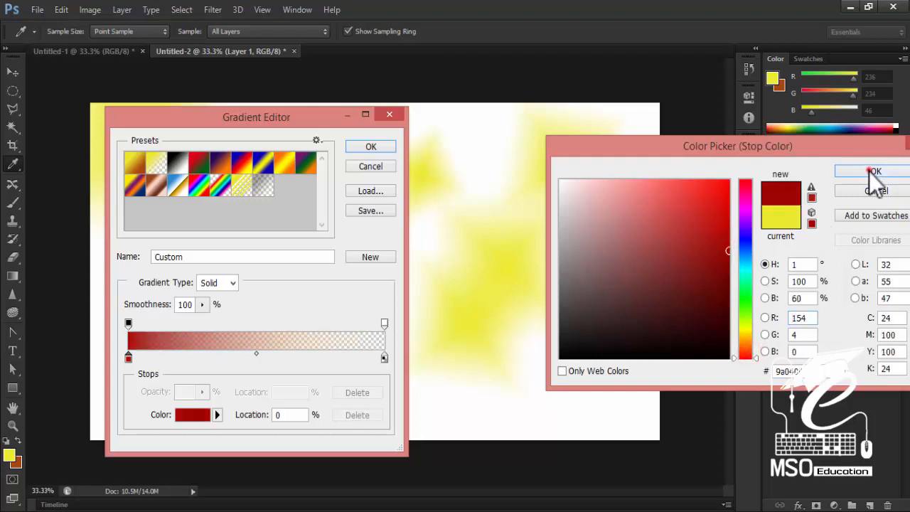
click(870, 172)
click(371, 147)
- Scatter dark red diamond gradients of various sizes across the canvas among the yellow ones
mouse_move(451, 132)
mouse_down()
mouse_move(502, 179)
mouse_move(493, 190)
mouse_up()
drag(390, 230, 429, 276)
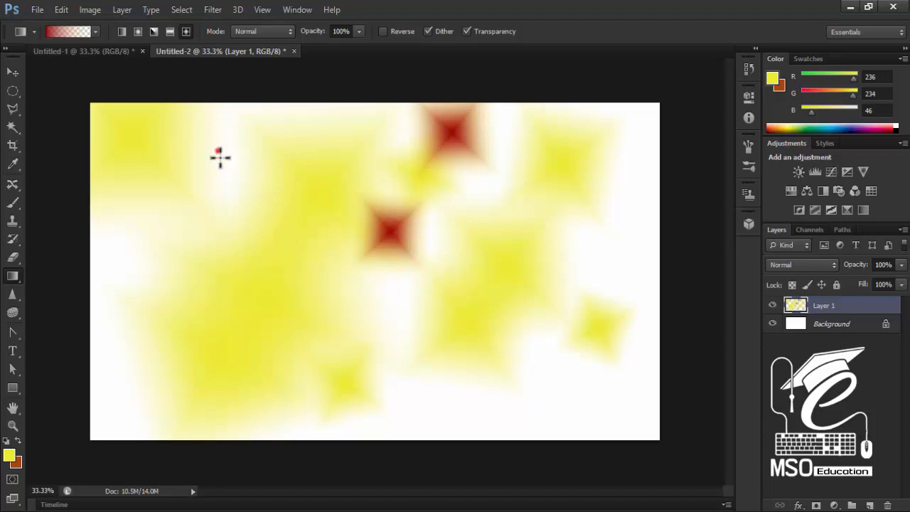
drag(218, 149, 268, 199)
drag(146, 226, 179, 280)
drag(366, 373, 434, 423)
drag(411, 340, 548, 370)
drag(540, 349, 577, 380)
drag(588, 260, 618, 281)
drag(626, 208, 631, 204)
drag(137, 390, 158, 407)
drag(173, 417, 232, 427)
drag(254, 419, 278, 421)
drag(225, 245, 271, 329)
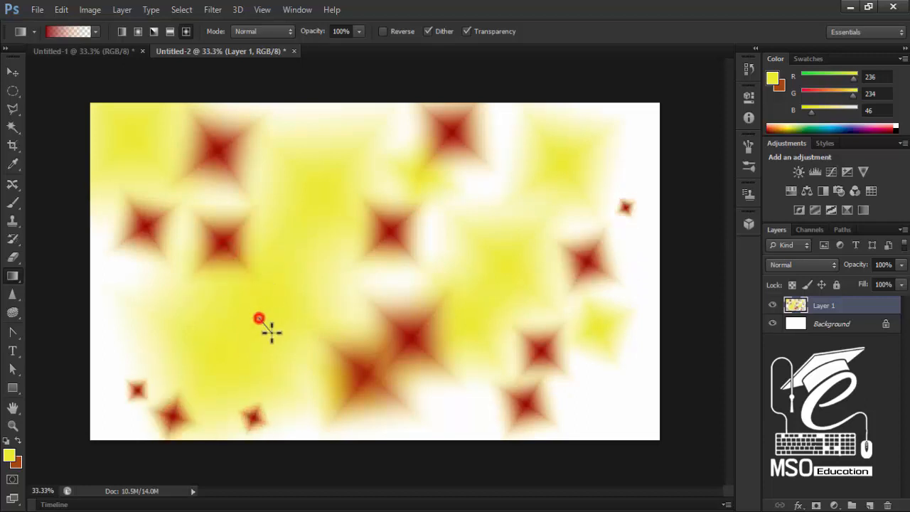
drag(322, 120, 358, 149)
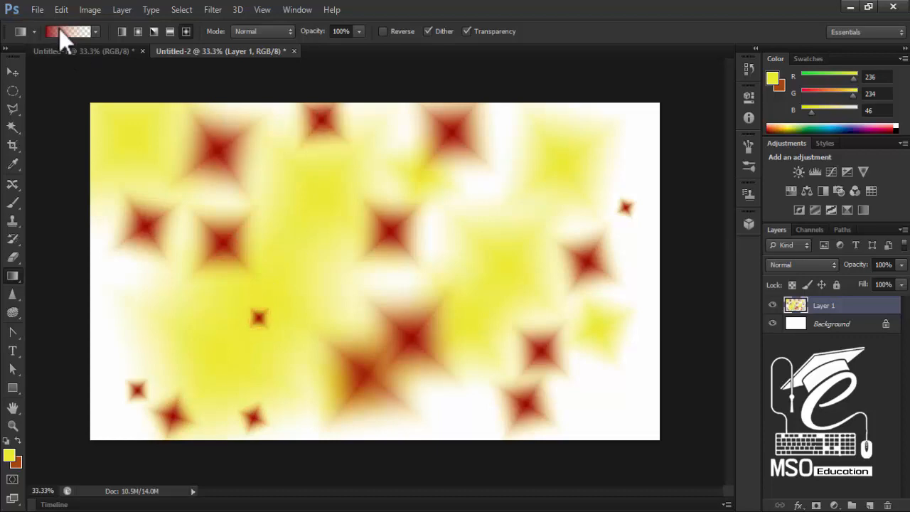
- Change the gradient's starting colour stop to dark green (RGB 13, 63, 0)
click(62, 31)
click(129, 358)
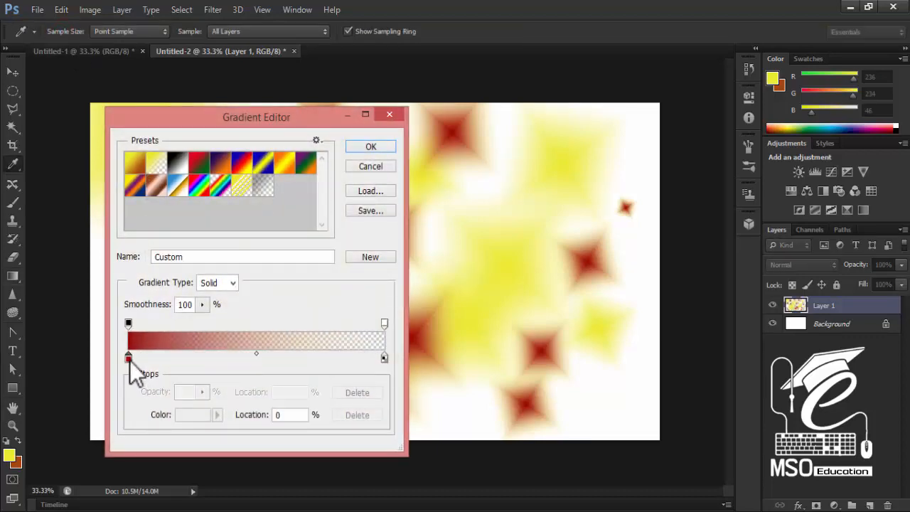
click(194, 415)
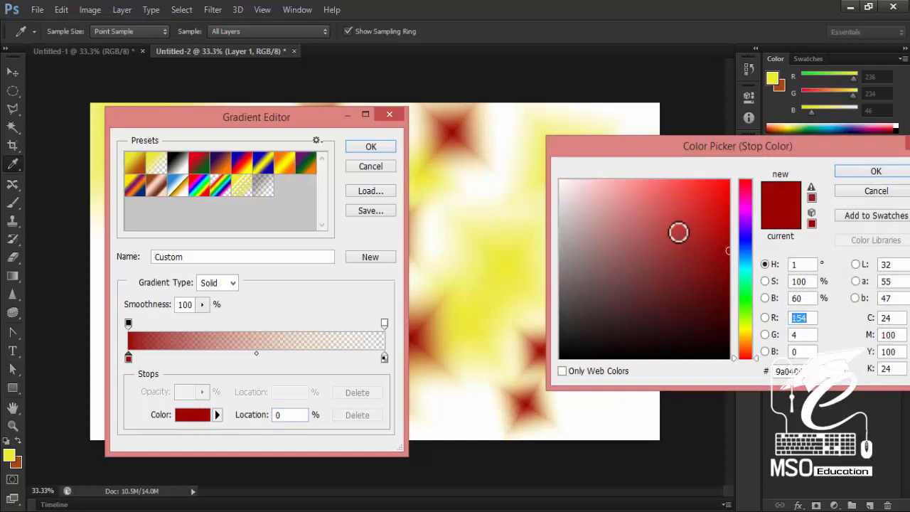
click(746, 306)
click(729, 298)
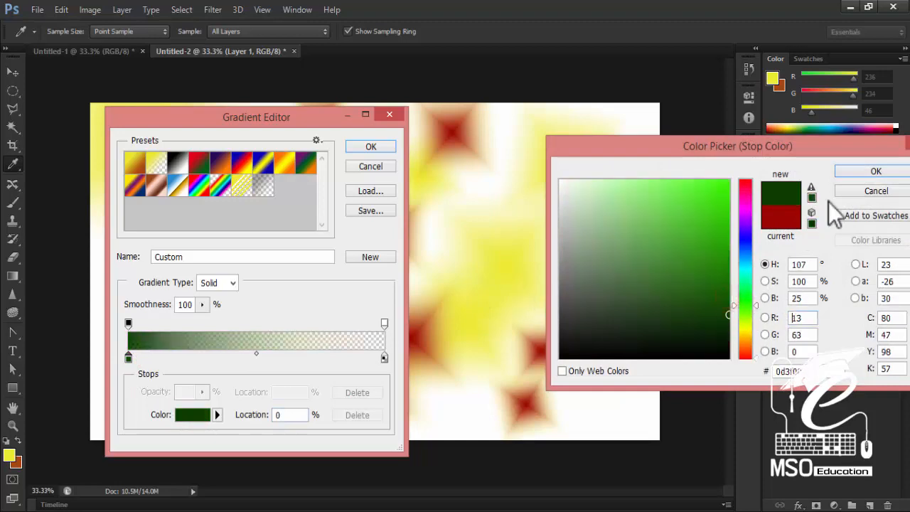
click(875, 171)
click(364, 147)
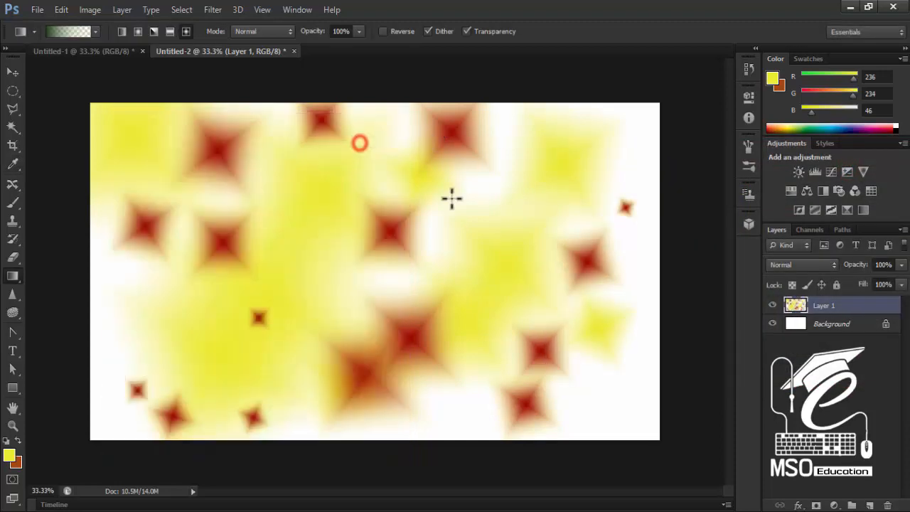
- Add small dark green diamond gradients across the upper and middle parts of the canvas
mouse_move(451, 197)
mouse_down()
mouse_move(486, 232)
mouse_move(522, 234)
mouse_up()
drag(494, 280, 510, 308)
drag(406, 272, 411, 293)
drag(337, 288, 344, 309)
drag(240, 178, 250, 198)
drag(161, 269, 187, 310)
drag(122, 291, 155, 312)
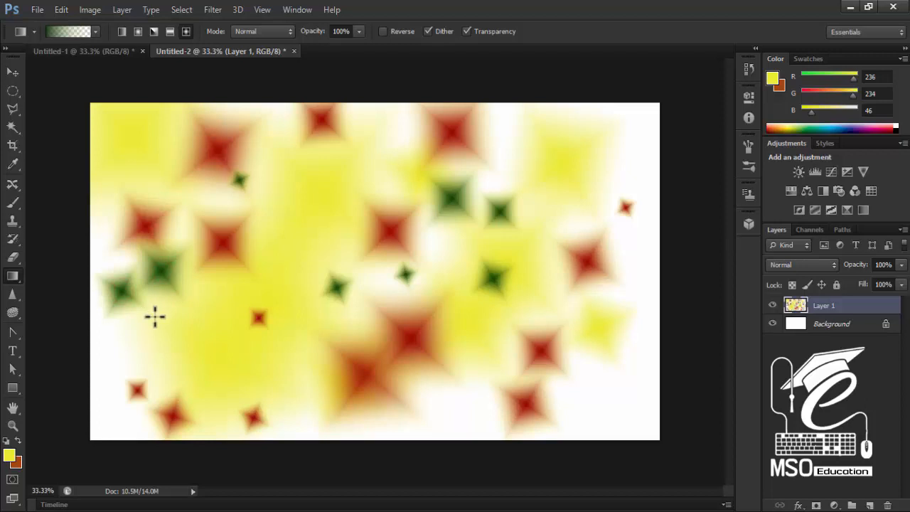
click(97, 31)
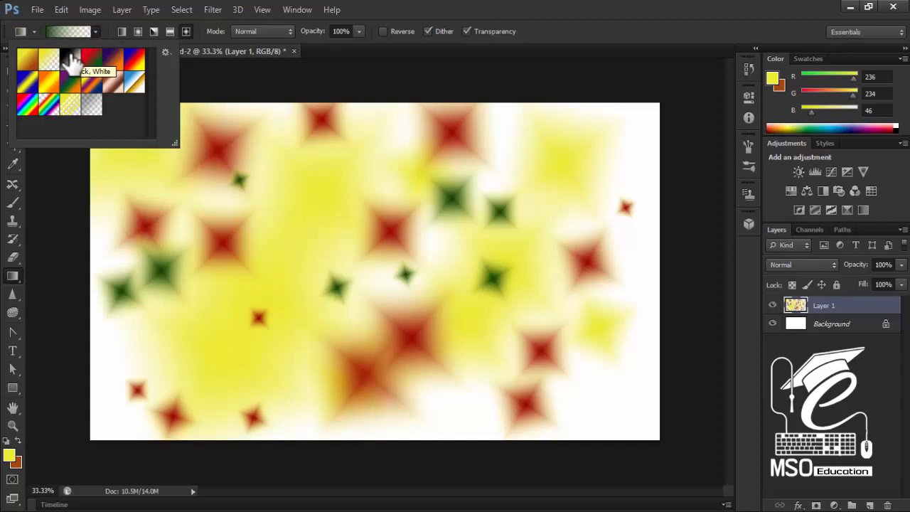
click(235, 129)
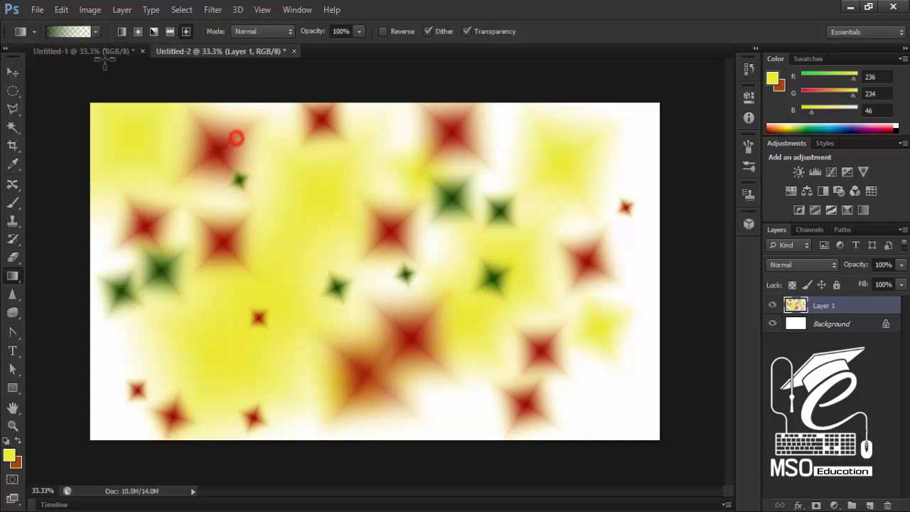
- Open the mountain landscape photo with the path as a separate document
click(39, 11)
click(48, 36)
double_click(421, 289)
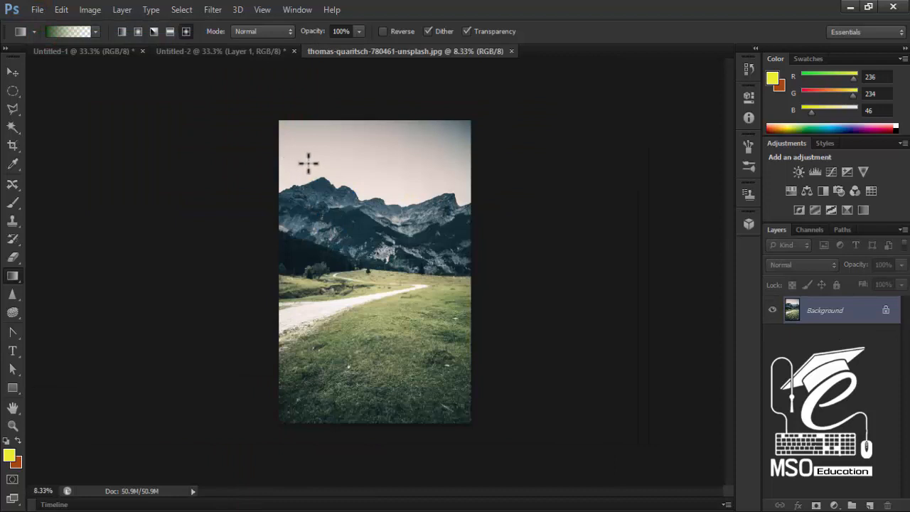
- Try dark-blue-to-transparent linear gradients downward over the photo's sky on the Background layer, and undo them
drag(367, 113, 367, 189)
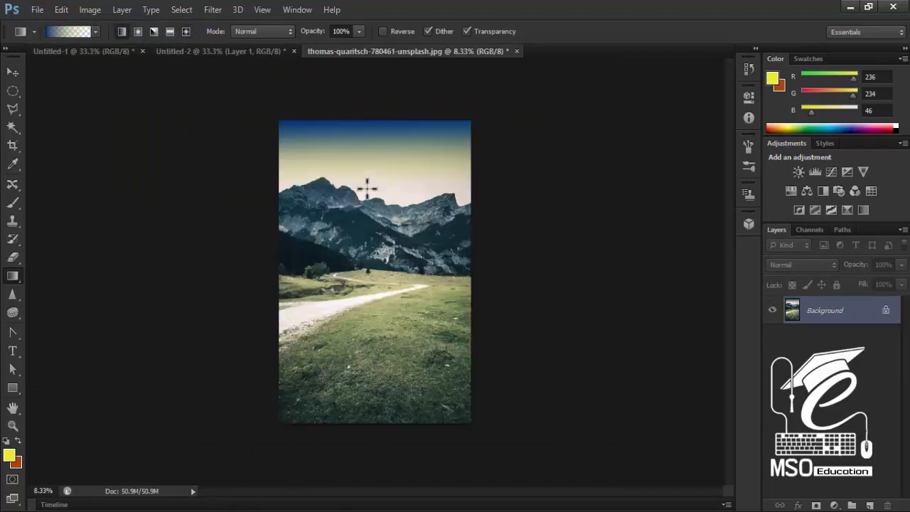
drag(372, 149, 390, 199)
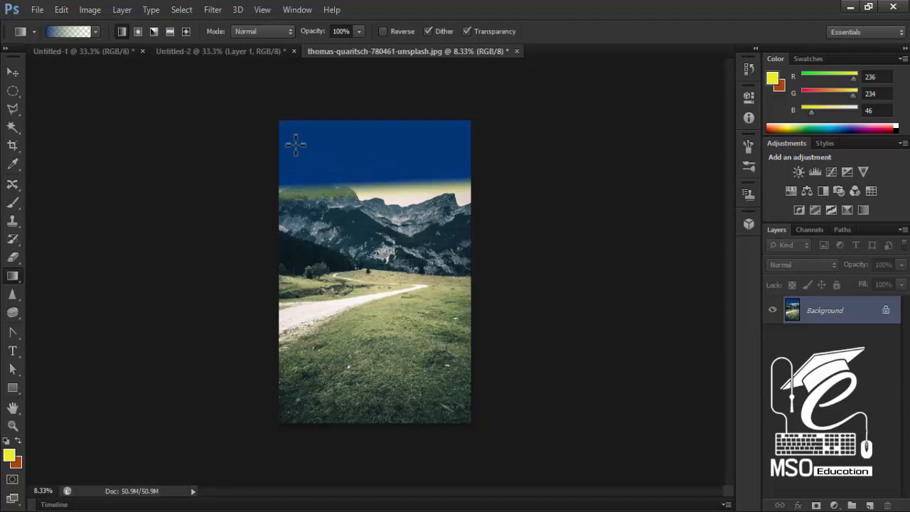
key(ctrl+z)
key(ctrl+z)
key(ctrl+alt+z)
key(ctrl+alt+z)
key(ctrl+alt+z)
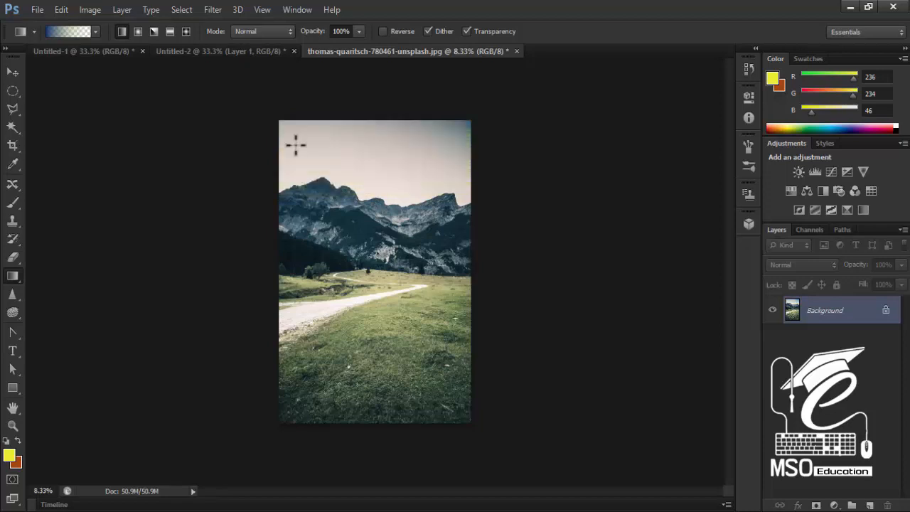
- Add an empty layer above the photo and apply the blue-to-transparent linear gradient from its upper edge down past the mountains
click(869, 506)
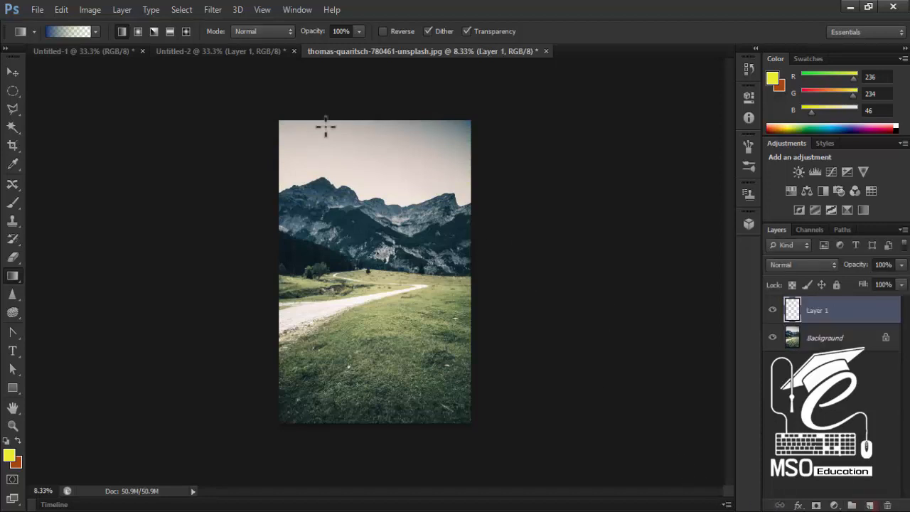
drag(372, 123, 377, 297)
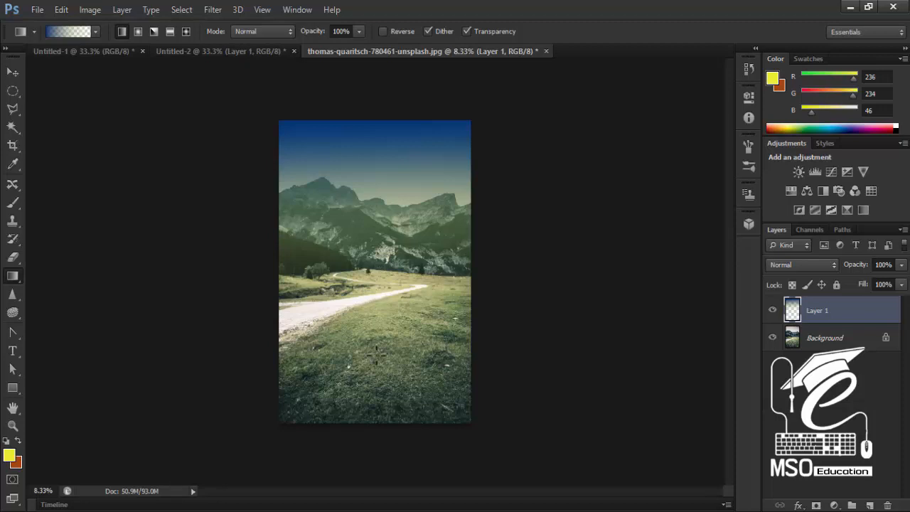
- Recolor the gradient's starting color stop to dark red, RGB 139, 21, 21, keeping the other end transparent
click(47, 32)
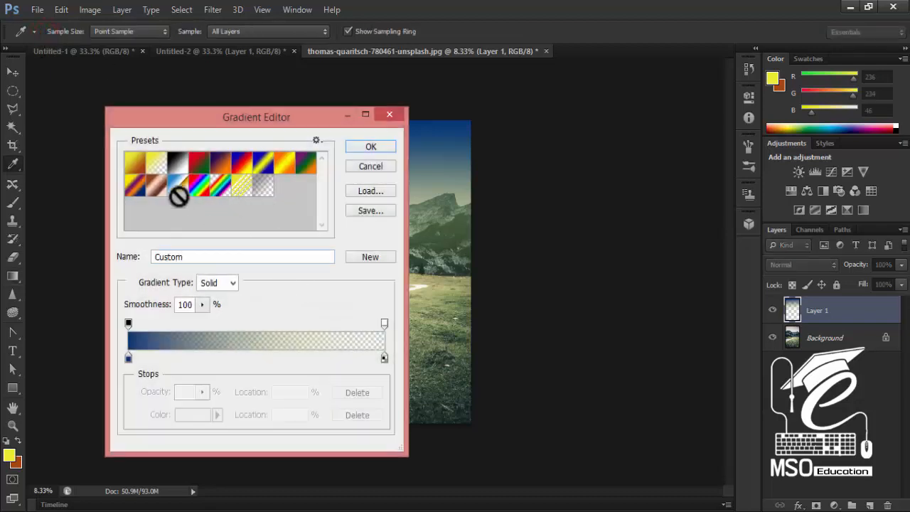
click(129, 358)
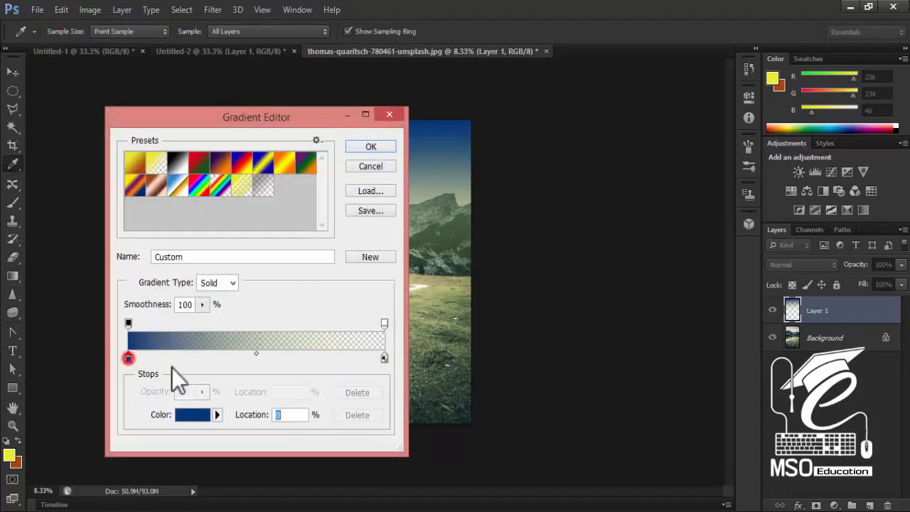
click(191, 416)
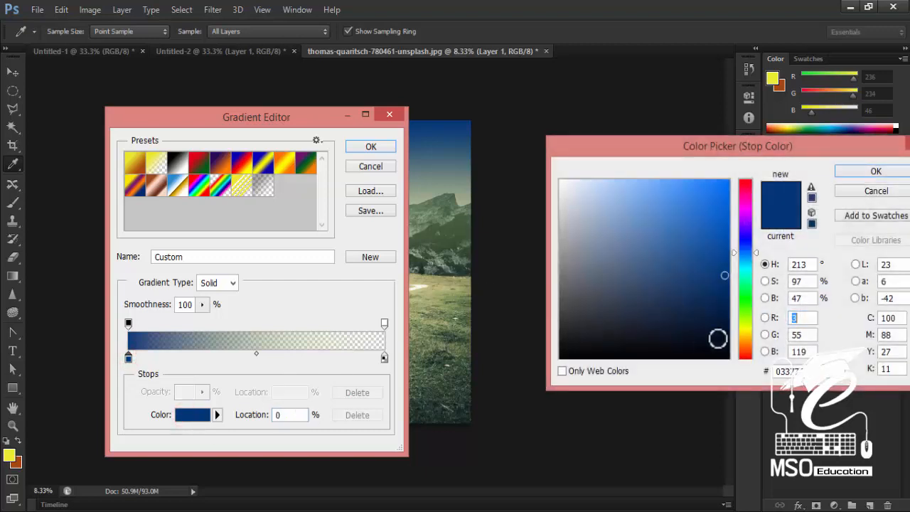
click(744, 345)
click(722, 248)
drag(721, 296, 723, 321)
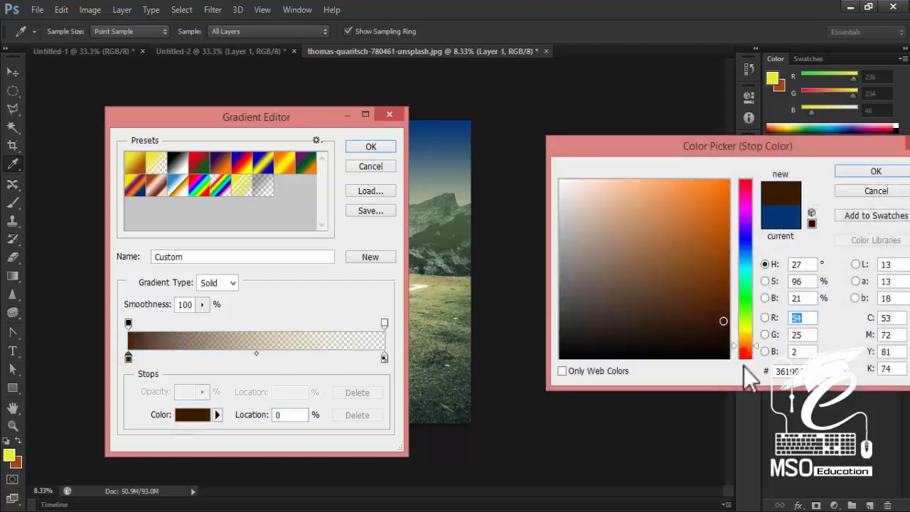
click(745, 357)
click(848, 172)
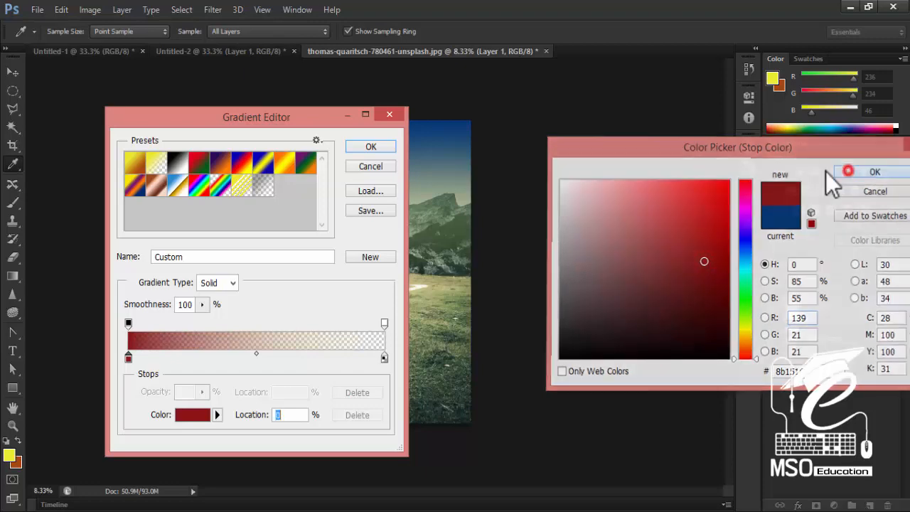
click(368, 149)
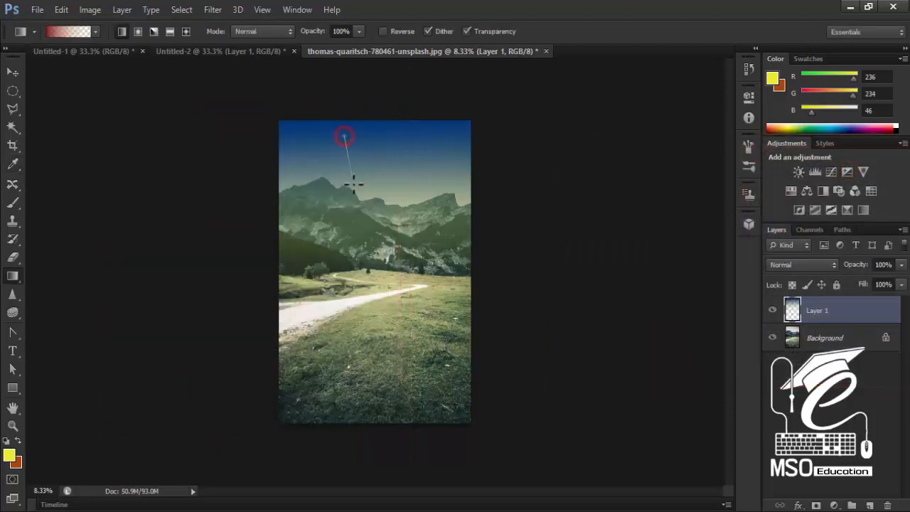
- Apply the red-to-transparent linear gradient on Layer 1 diagonally down from the sky and up from the grass
drag(353, 184, 389, 235)
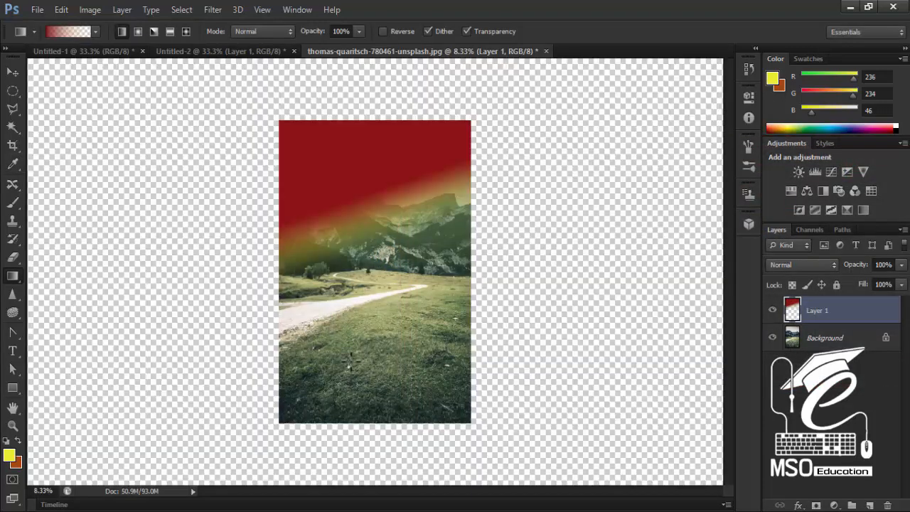
drag(395, 392, 298, 211)
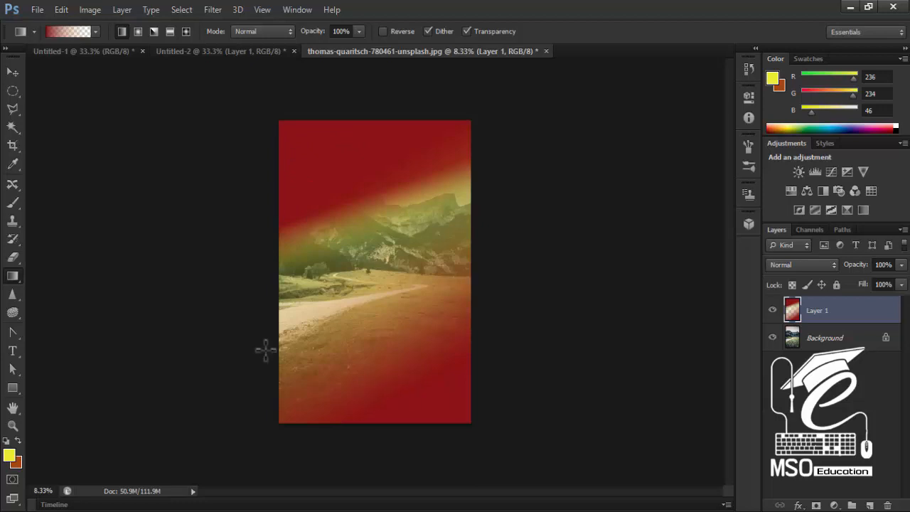
click(95, 31)
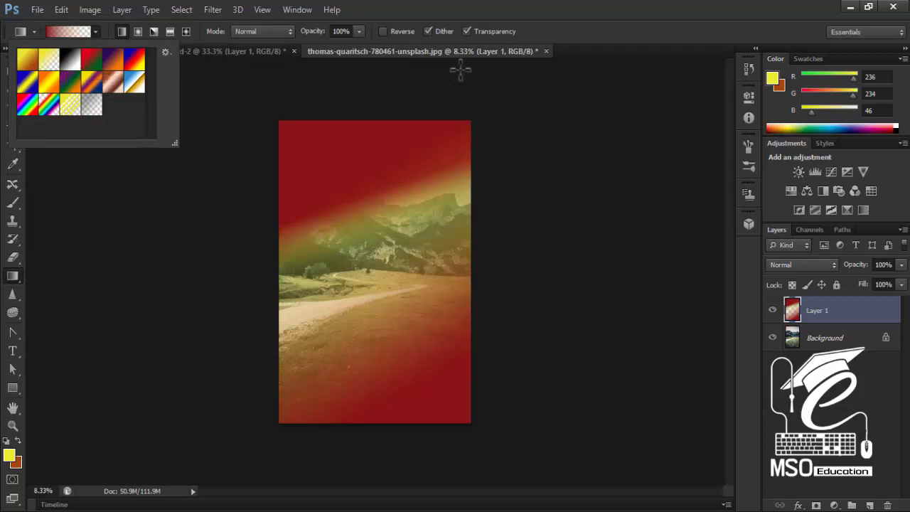
- Close Untitled-2, the landscape photo and Untitled-1 without saving the changes
click(290, 51)
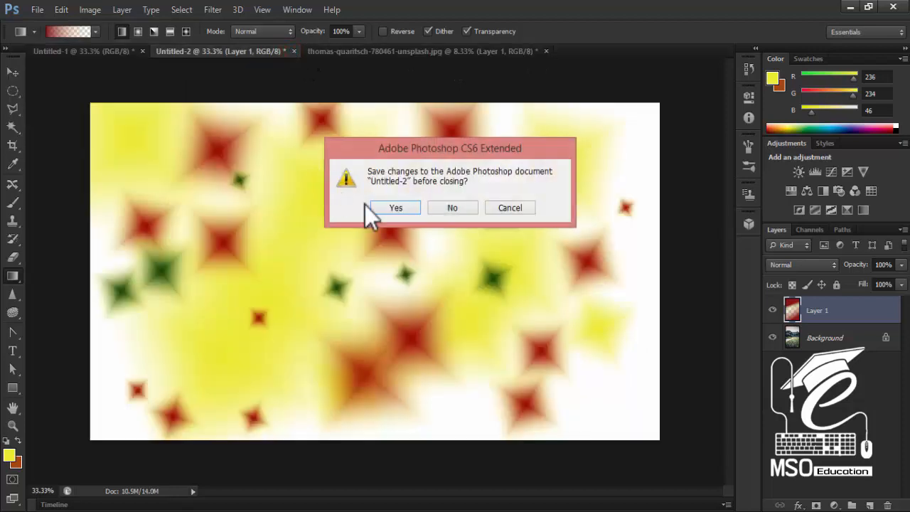
click(451, 208)
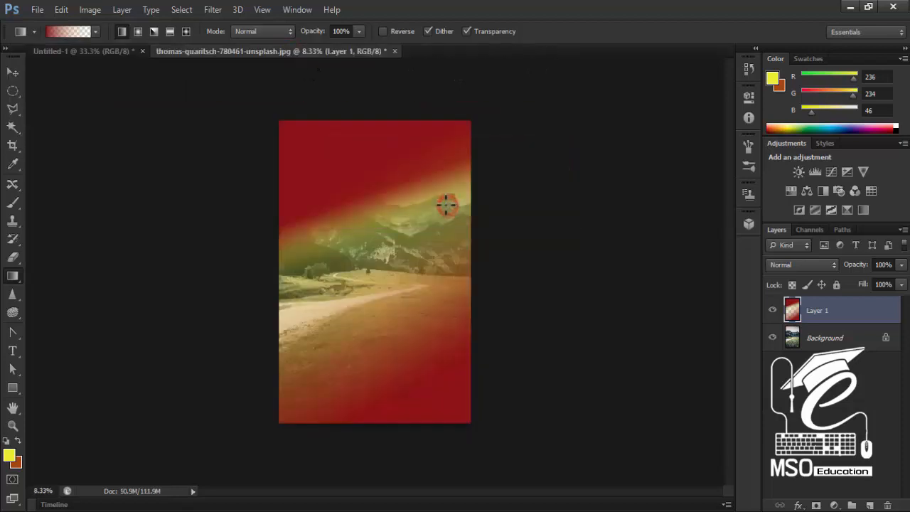
click(395, 51)
click(453, 207)
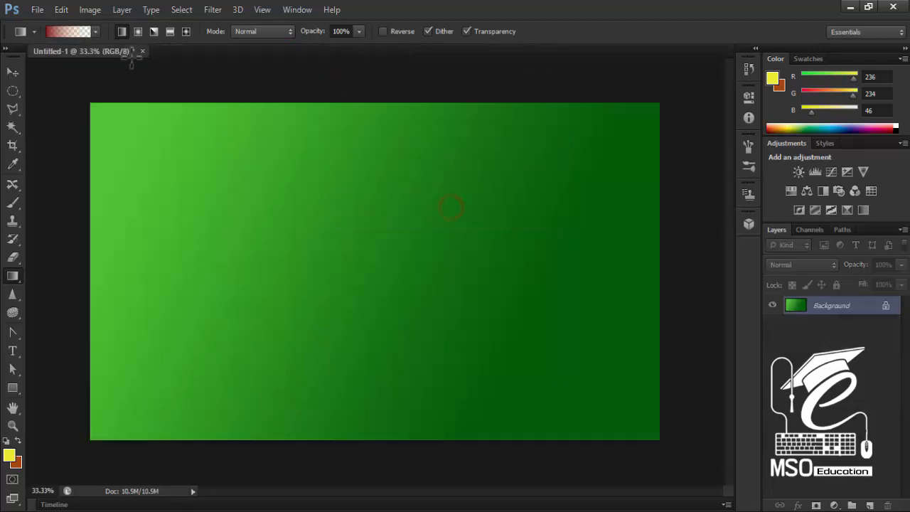
click(142, 51)
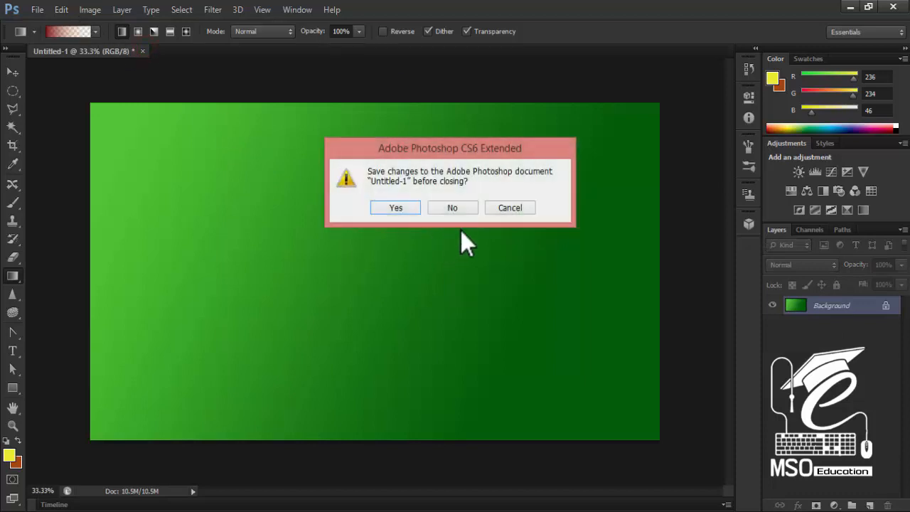
click(455, 207)
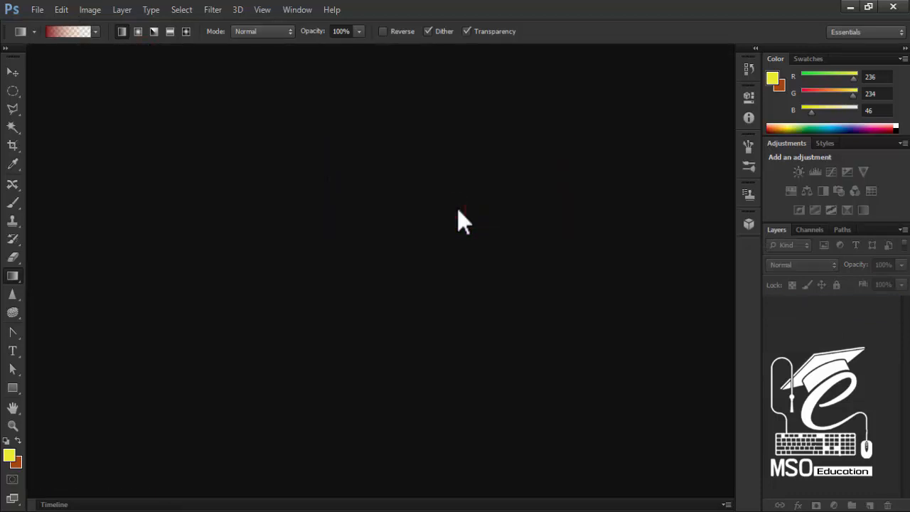
- Create a new blank document and fill it with the red-to-green preset as a horizontal linear gradient
key(ctrl+n)
key(Return)
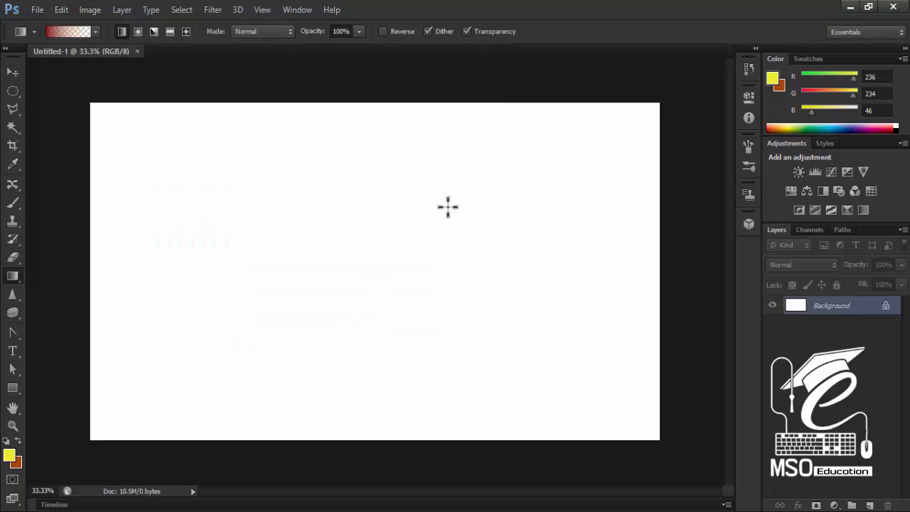
click(95, 32)
click(88, 60)
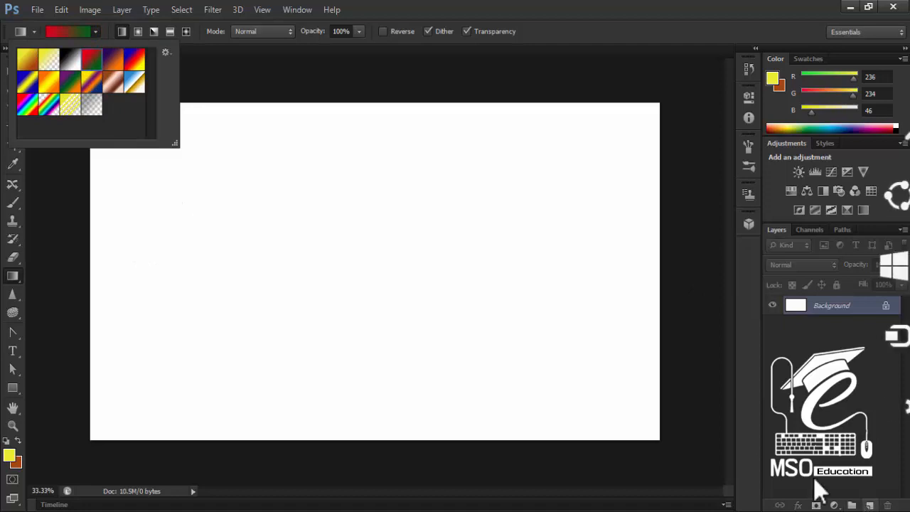
double_click(94, 61)
drag(106, 263, 643, 267)
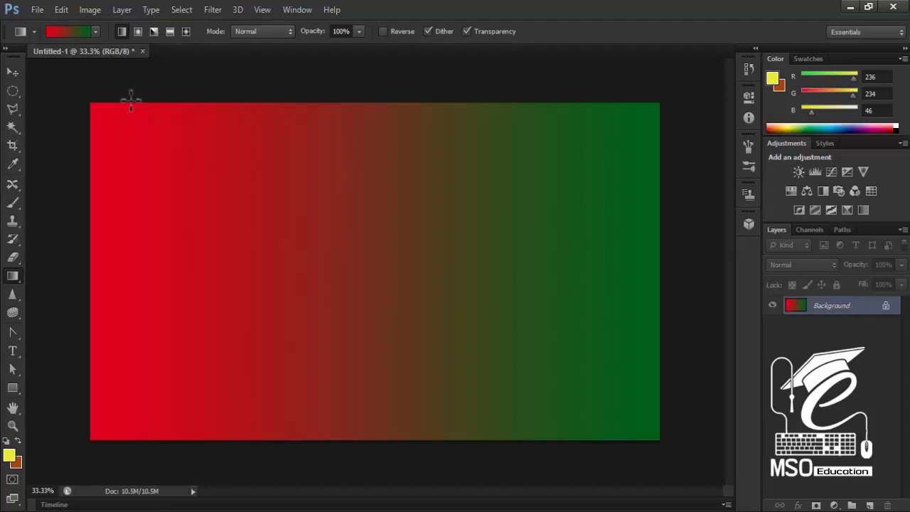
- Fill the canvas with the Violet, Orange preset as a linear gradient running from left to right
click(95, 32)
click(113, 60)
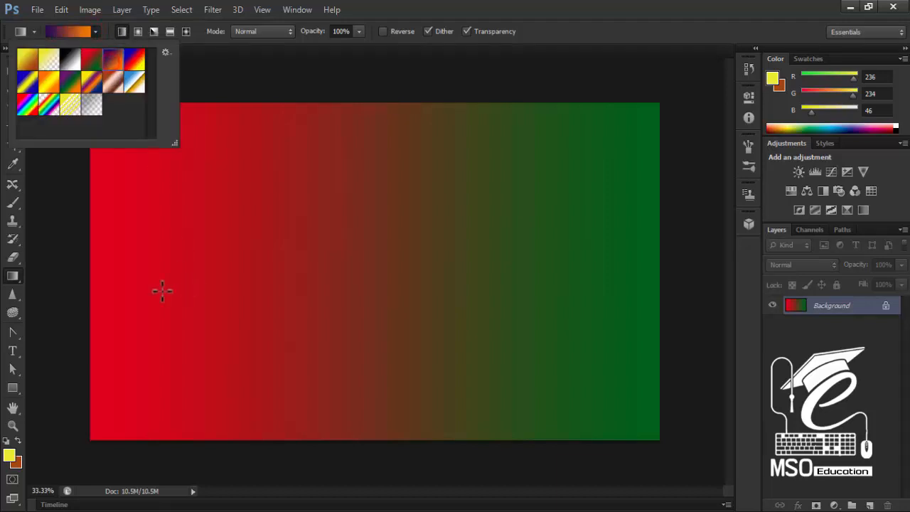
drag(118, 278, 539, 286)
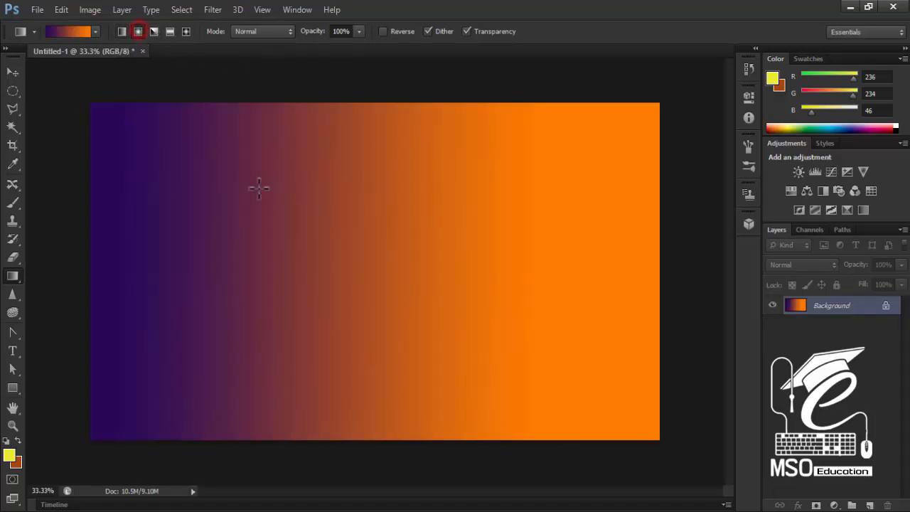
- Apply violet-to-orange radial gradients of different sizes, ending with a large one from the canvas's upper-left corner toward the lower right
drag(278, 209, 343, 267)
drag(406, 270, 449, 305)
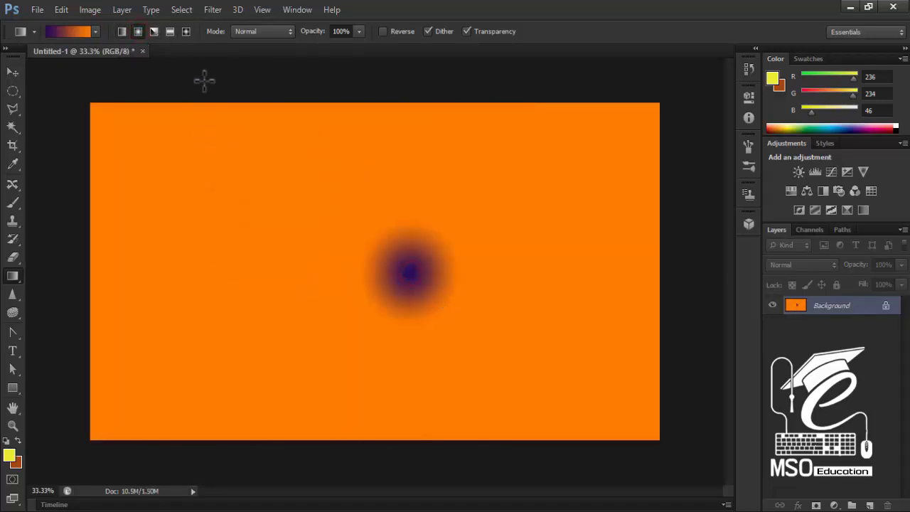
drag(135, 138, 495, 366)
drag(408, 297, 463, 335)
drag(496, 305, 583, 356)
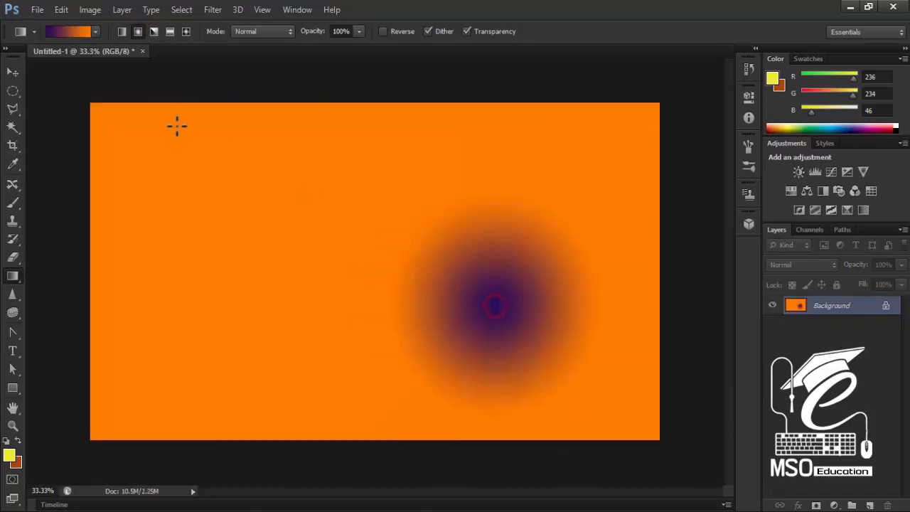
drag(118, 138, 578, 394)
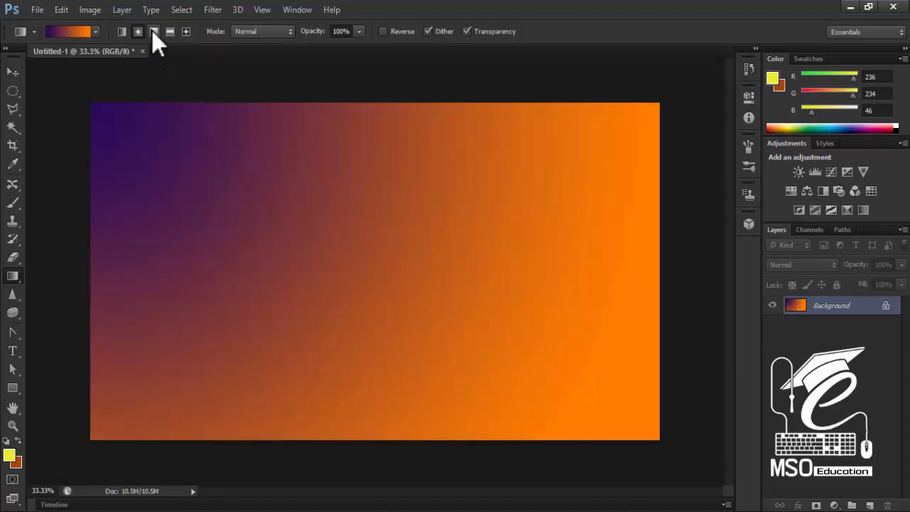
- Apply violet-to-orange angle gradients, ending with one from just off the canvas's center horizontally to the right edge
drag(368, 266, 386, 268)
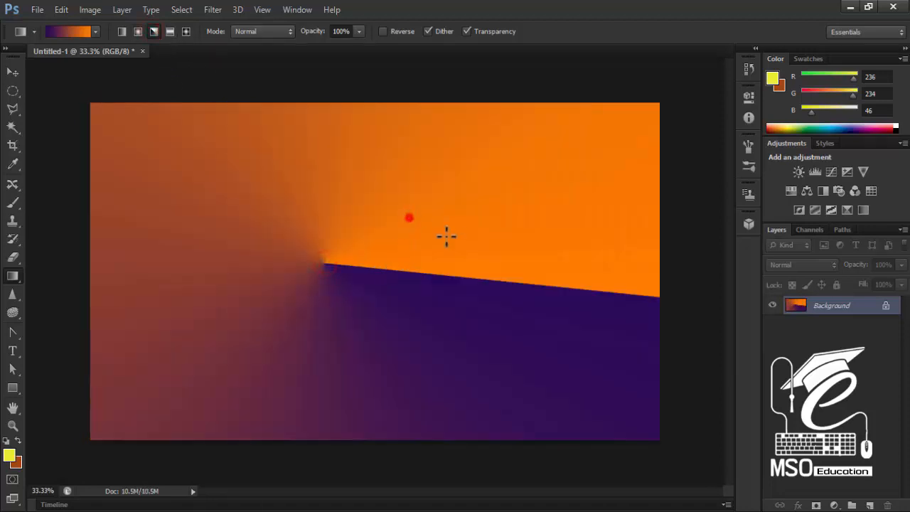
drag(447, 237, 451, 239)
drag(346, 275, 649, 282)
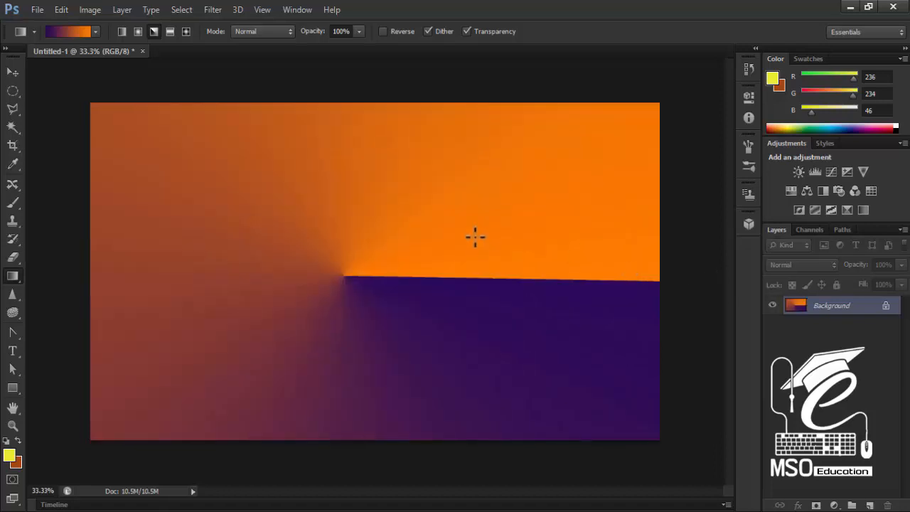
- Set the gradient's blending mode to Screen and layer several violet-to-orange angle gradients from different points on the canvas
click(242, 32)
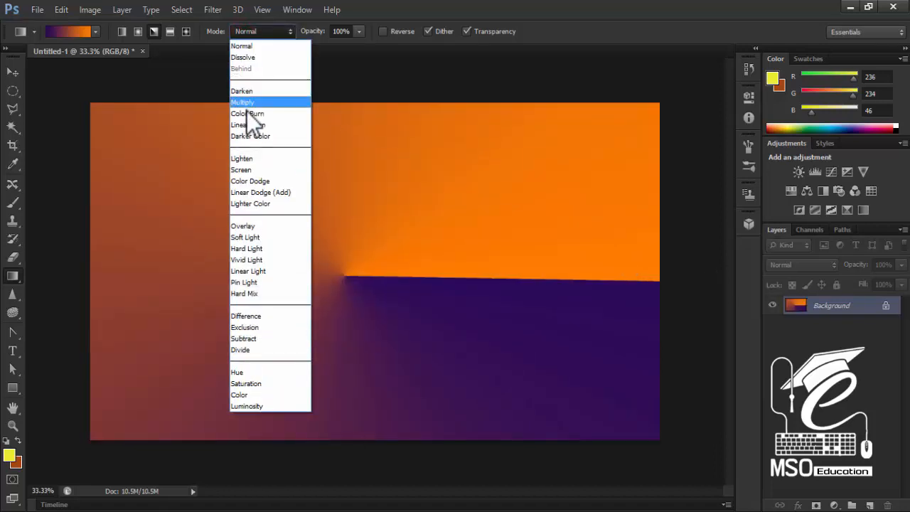
click(244, 103)
click(248, 32)
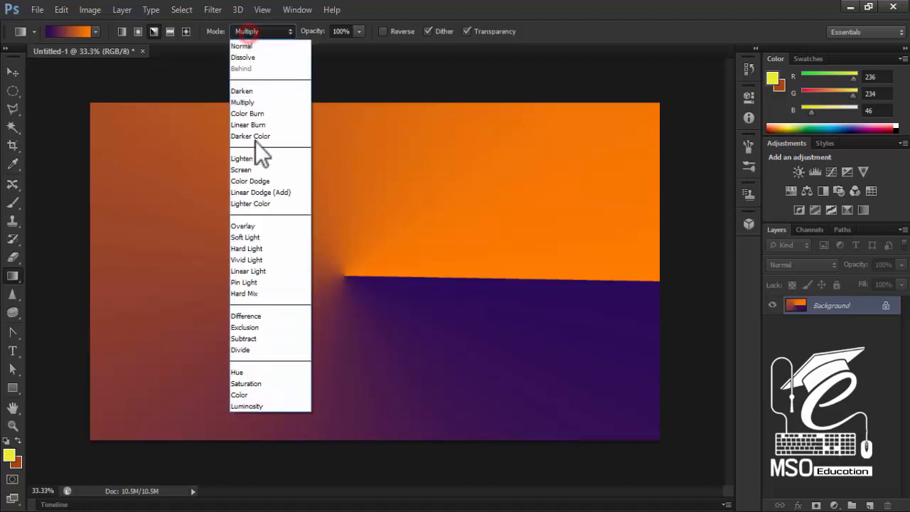
click(254, 170)
drag(239, 178, 408, 183)
drag(384, 227, 418, 244)
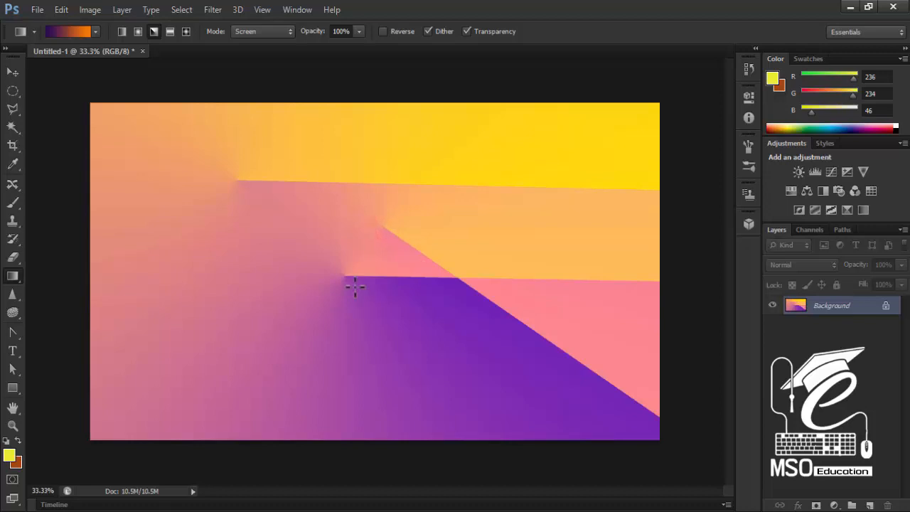
drag(350, 278, 655, 277)
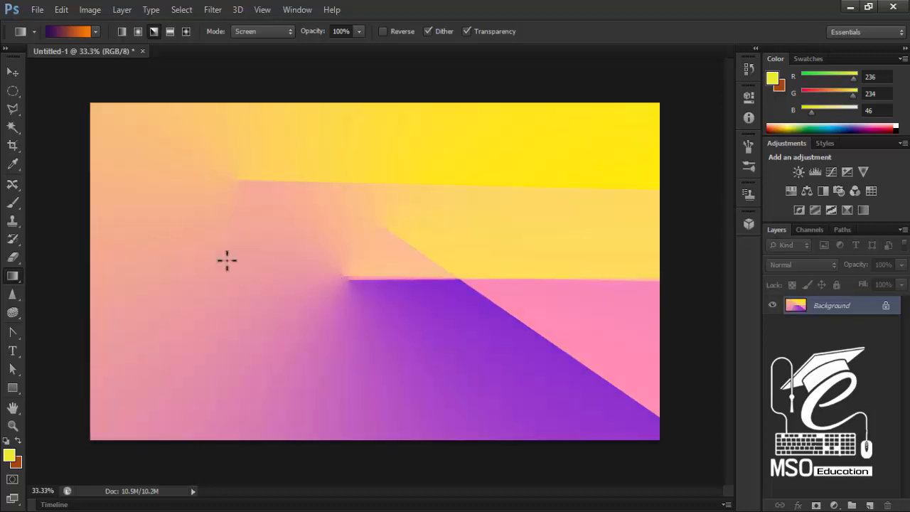
drag(193, 220, 238, 348)
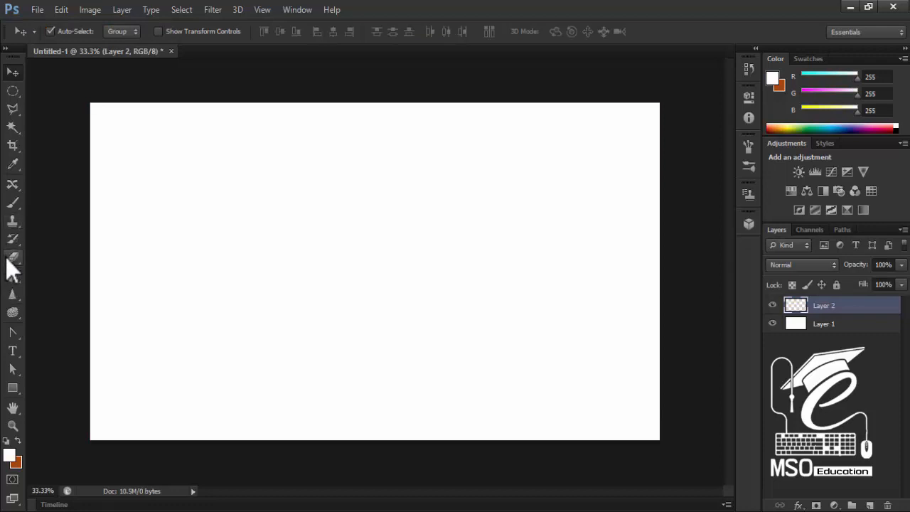
- Edit the Violet, Orange gradient for the Gradient tool and recolor its violet start stop to yellow, RGB 228, 217, 38
click(11, 278)
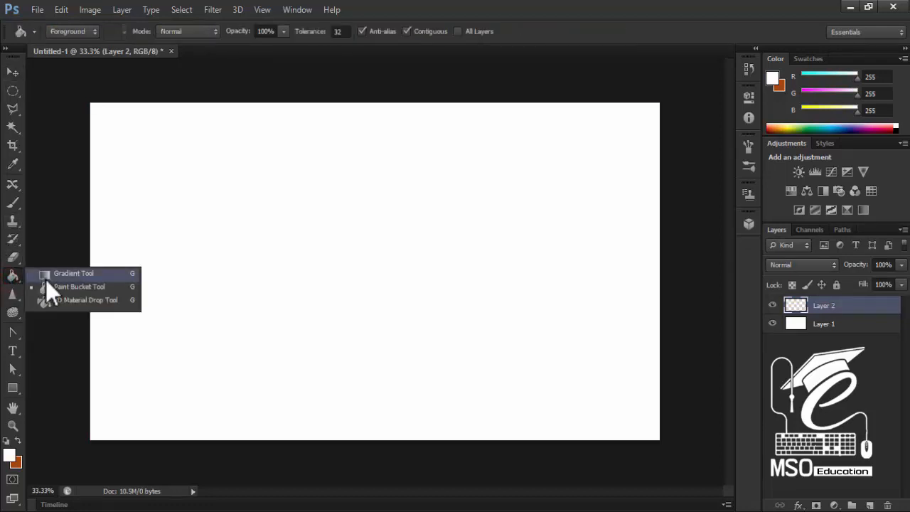
click(45, 276)
click(54, 33)
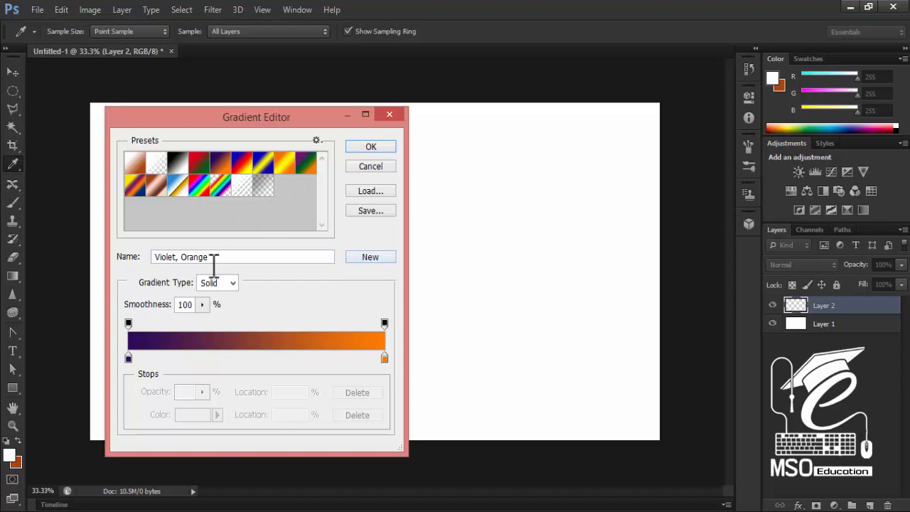
click(128, 359)
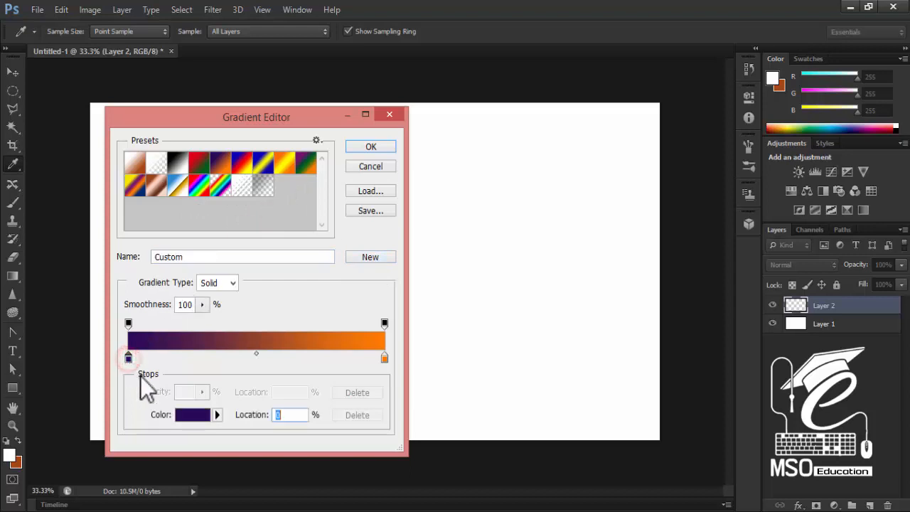
click(189, 415)
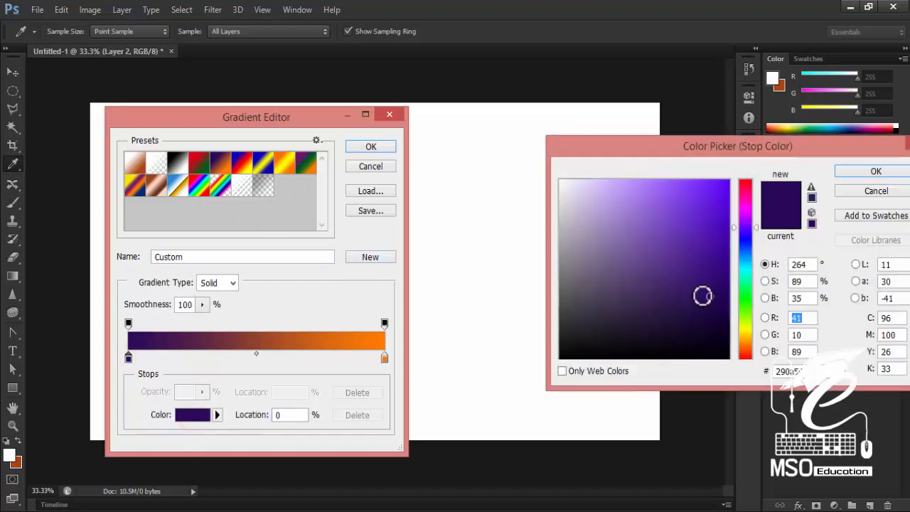
click(746, 331)
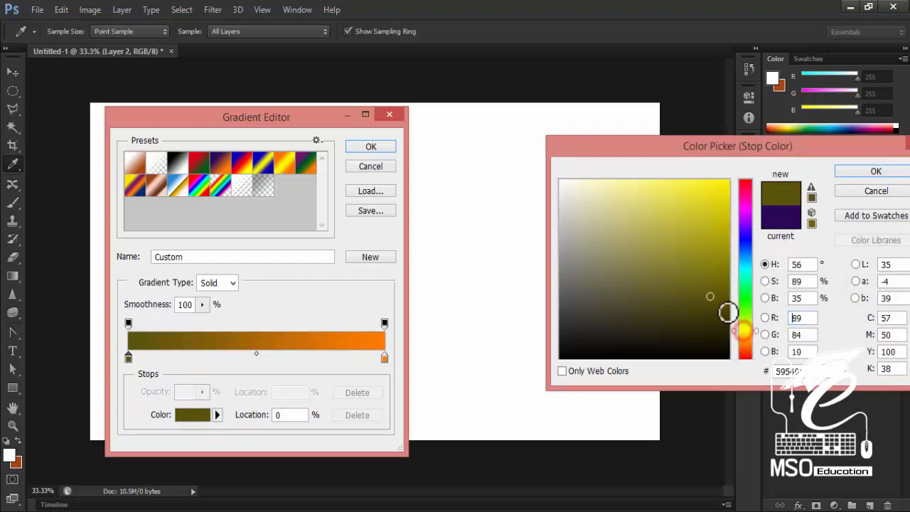
click(701, 199)
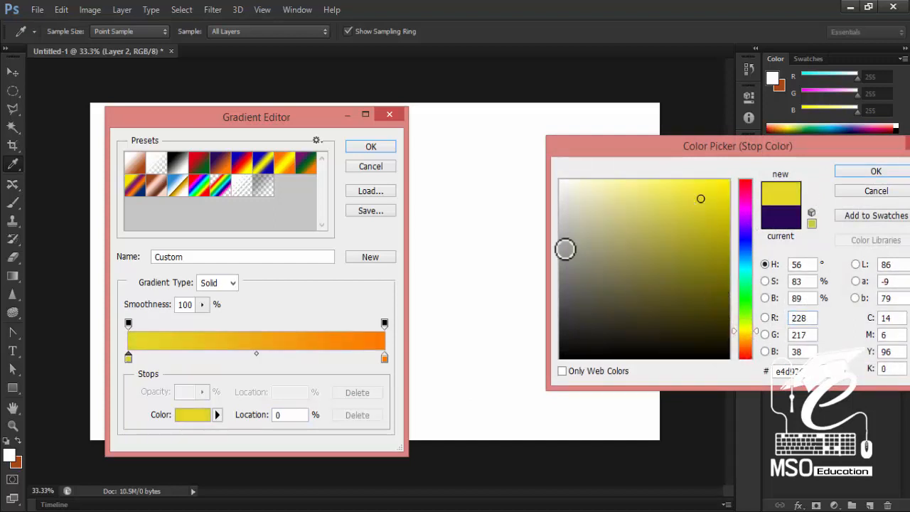
click(871, 172)
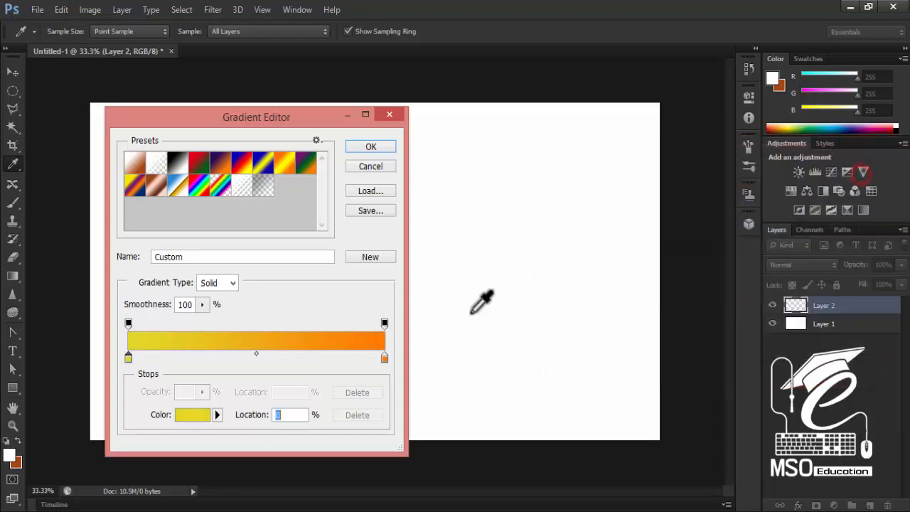
- Recolor the gradient's orange end stop at 100% to a darker orange-brown
click(382, 360)
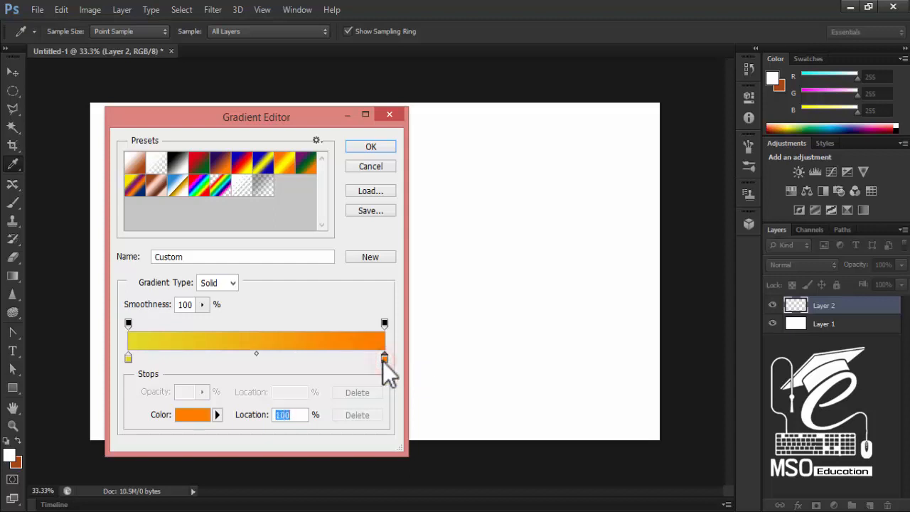
click(185, 416)
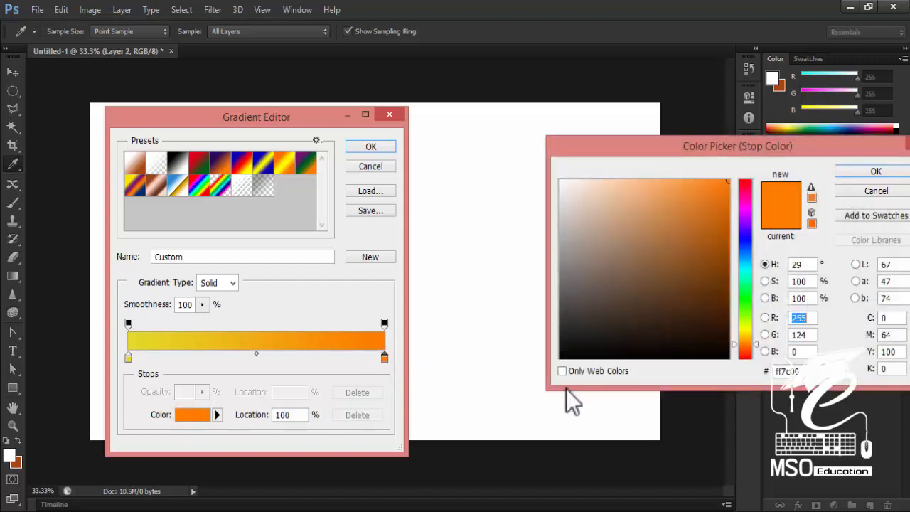
drag(727, 227, 724, 244)
click(872, 173)
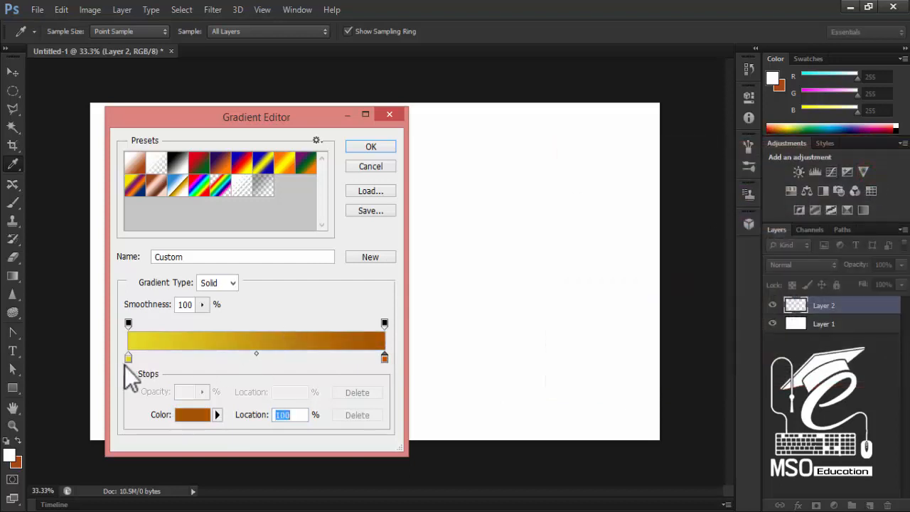
- Duplicate the yellow and brown color stops to alternate yellow, brown, yellow, brown, with the brown copy at about 28% and the yellow at 60%
drag(129, 357, 126, 358)
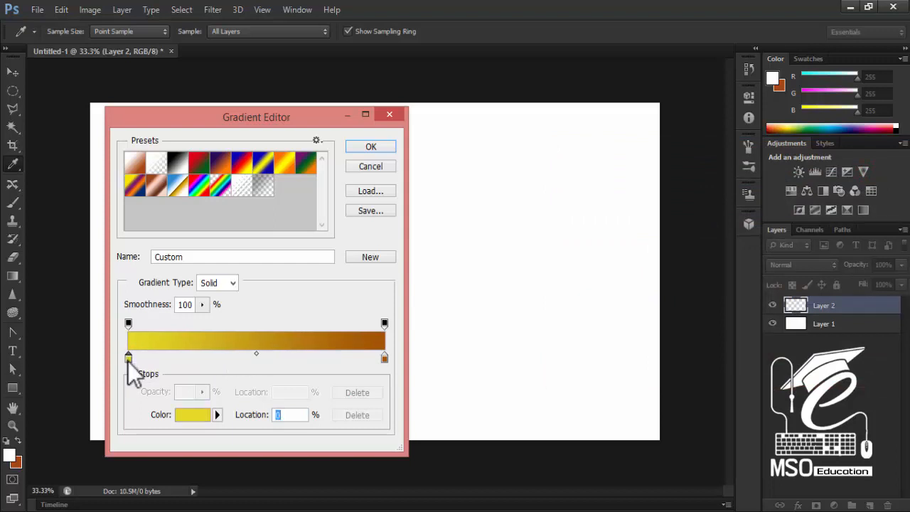
key(alt)
drag(129, 358, 212, 360)
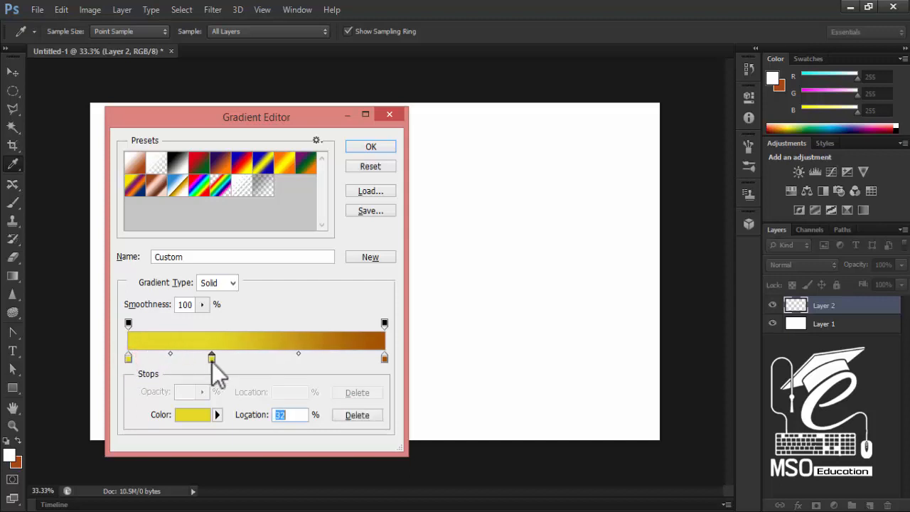
click(384, 359)
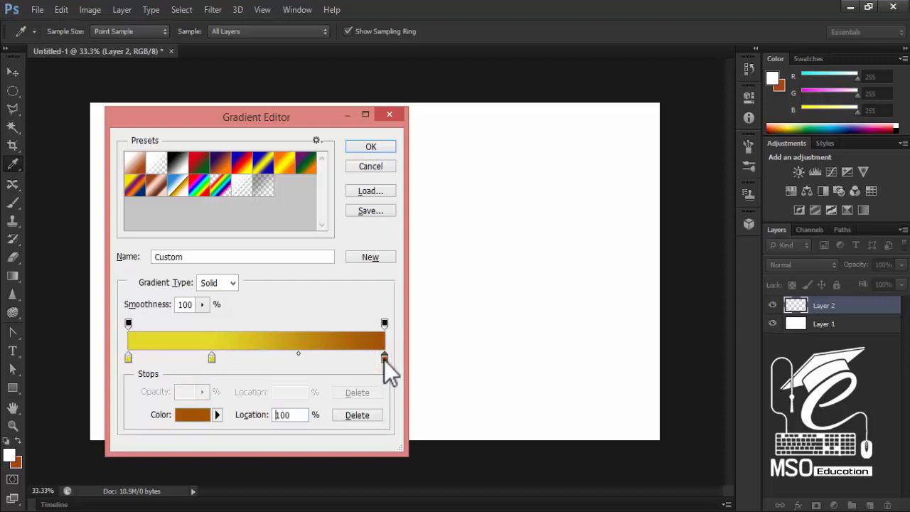
drag(384, 358, 282, 357)
key(alt)
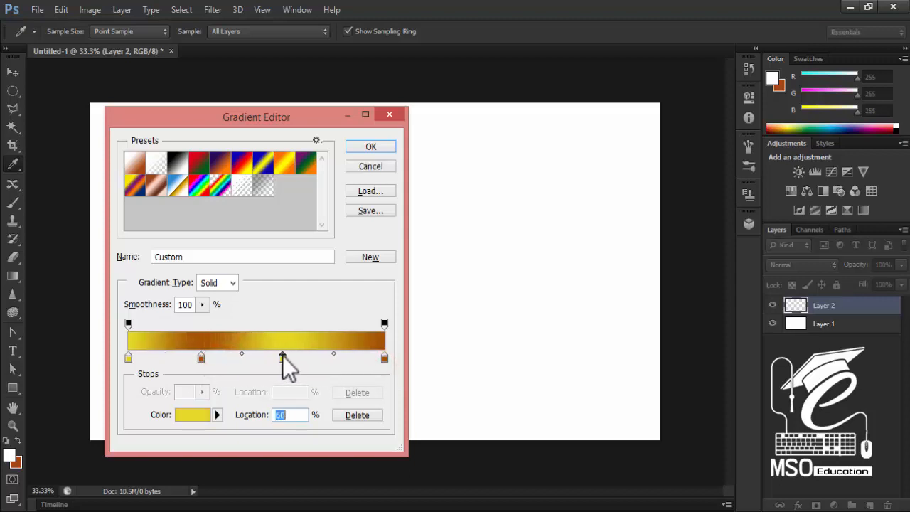
- Add a color stop at about 75% of the gradient and color it bright red
click(320, 354)
double_click(319, 358)
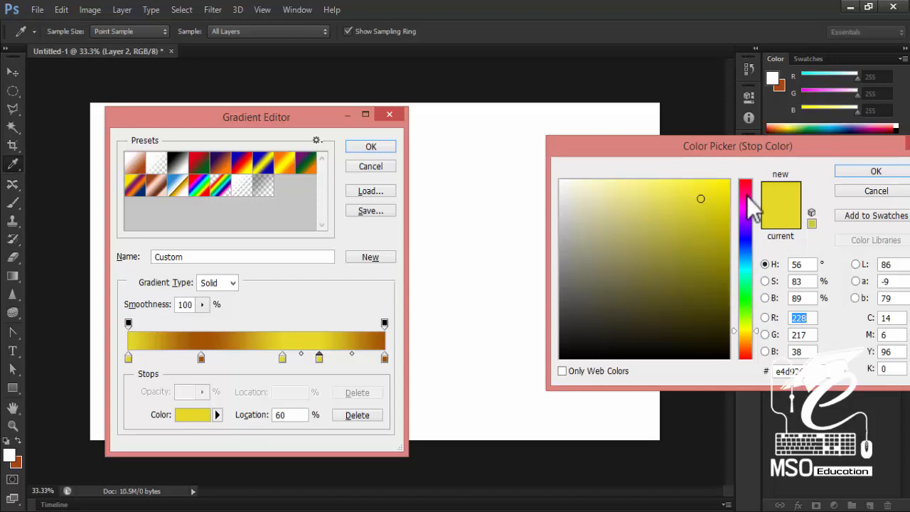
drag(747, 196, 746, 180)
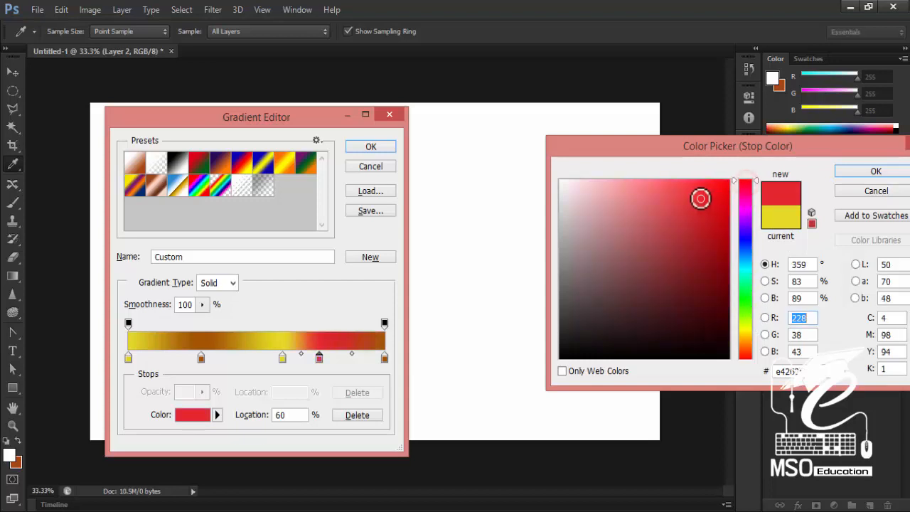
click(717, 187)
click(875, 171)
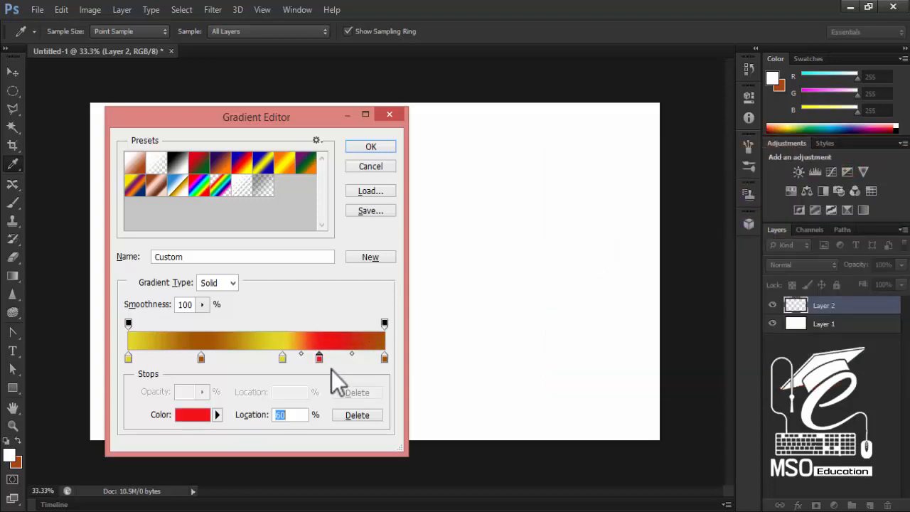
- Copy the red stop to between the first yellow and brown stops, shift that brown stop to 40%, and accept the custom gradient
key(alt)
drag(319, 359, 231, 363)
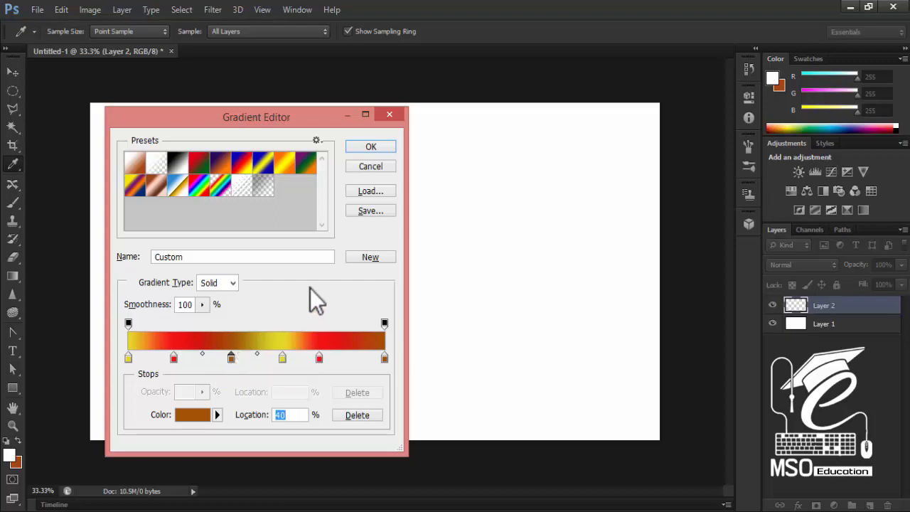
click(362, 145)
- Fill the canvas with the custom gradient in diamond and radial types, ending with a diamond from near the center toward the right edge
drag(145, 271, 591, 272)
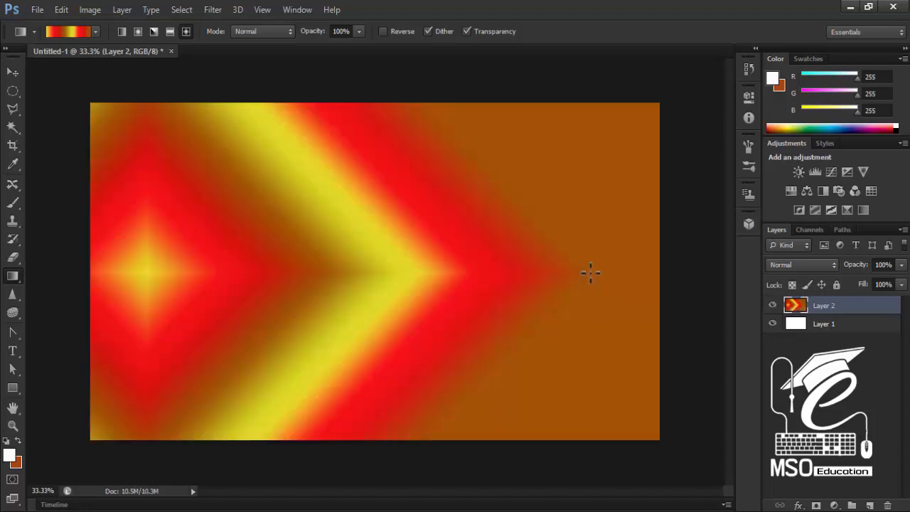
drag(354, 280, 647, 281)
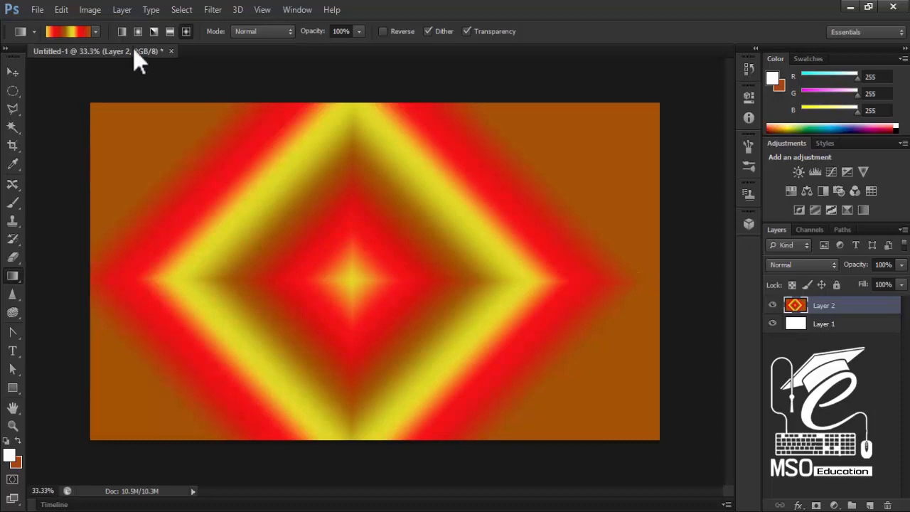
click(140, 31)
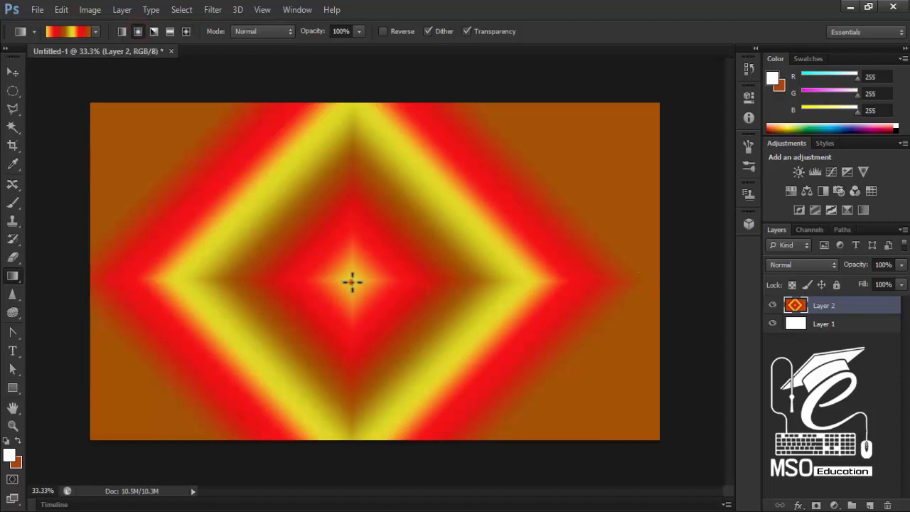
drag(352, 281, 638, 284)
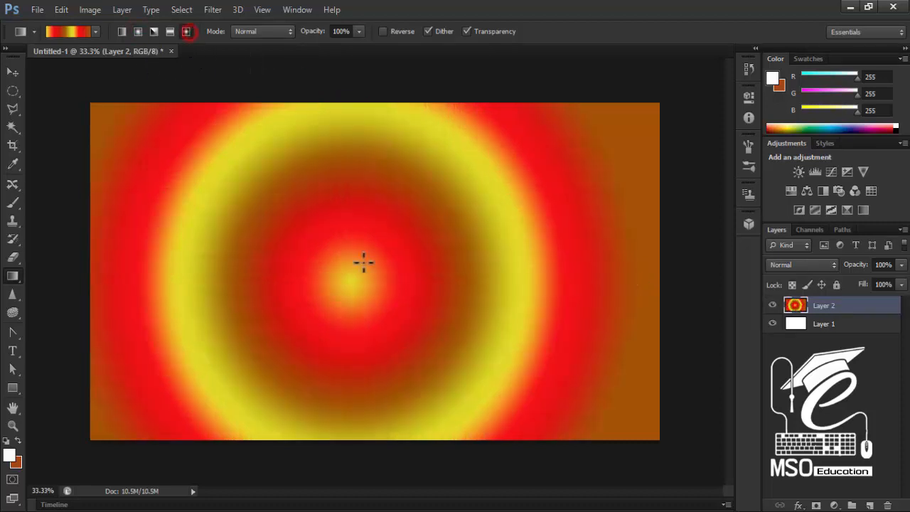
drag(362, 272, 637, 274)
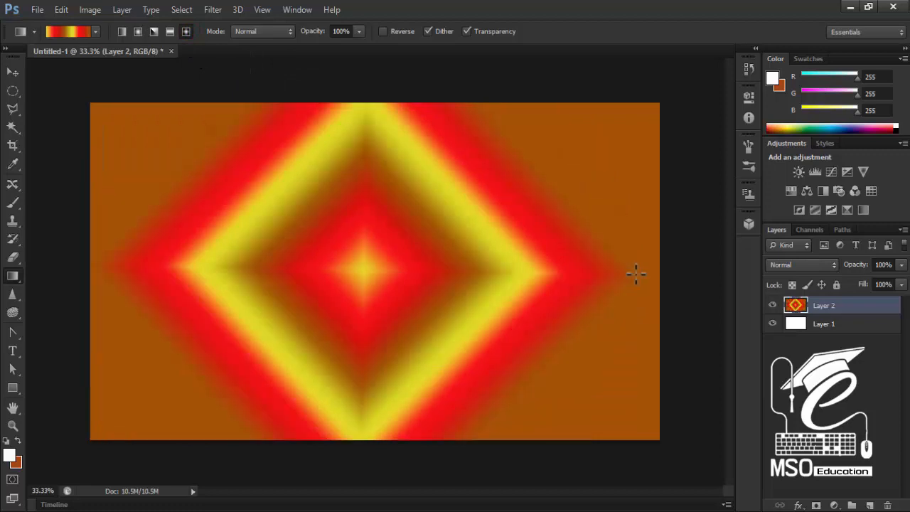
- Fill the canvas with the custom gradient as a linear gradient running horizontally from the left edge to near the right edge
click(121, 31)
drag(386, 270, 671, 269)
mouse_move(197, 260)
mouse_down()
mouse_move(189, 258)
mouse_move(209, 255)
mouse_up()
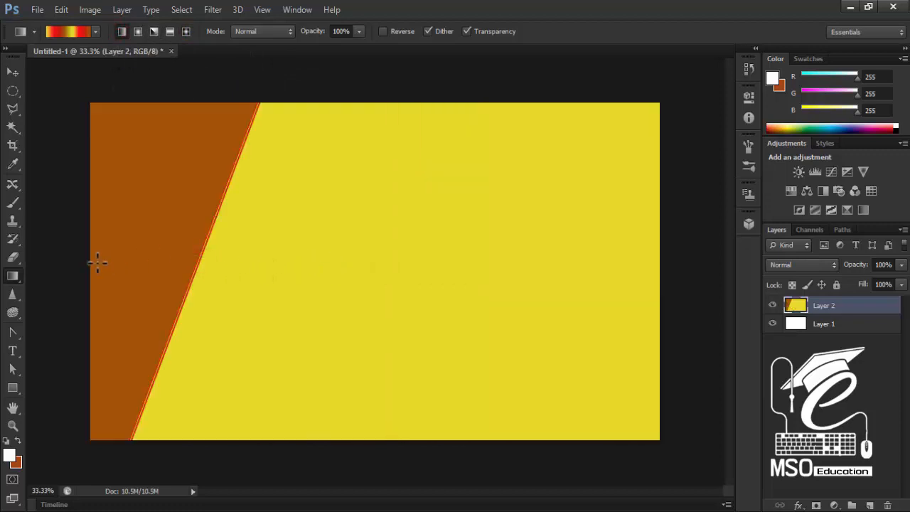
drag(89, 269, 651, 269)
click(95, 32)
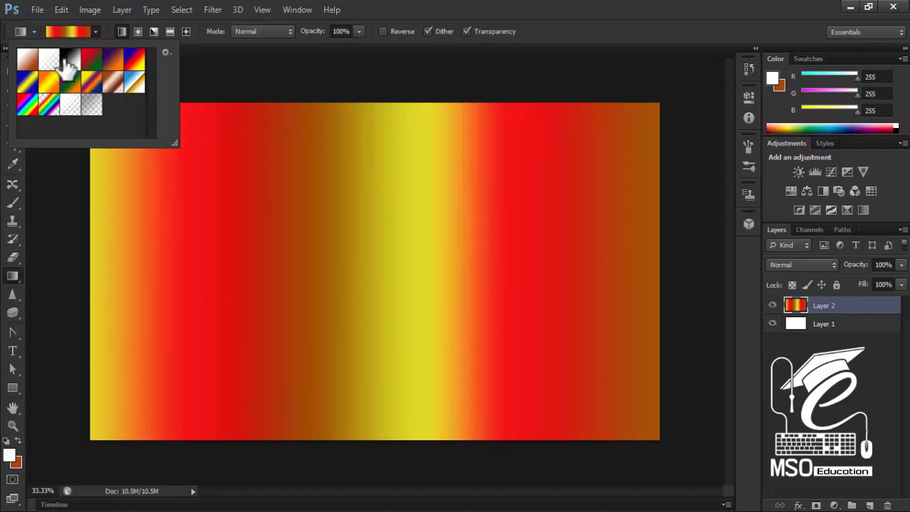
click(60, 34)
click(60, 34)
click(372, 168)
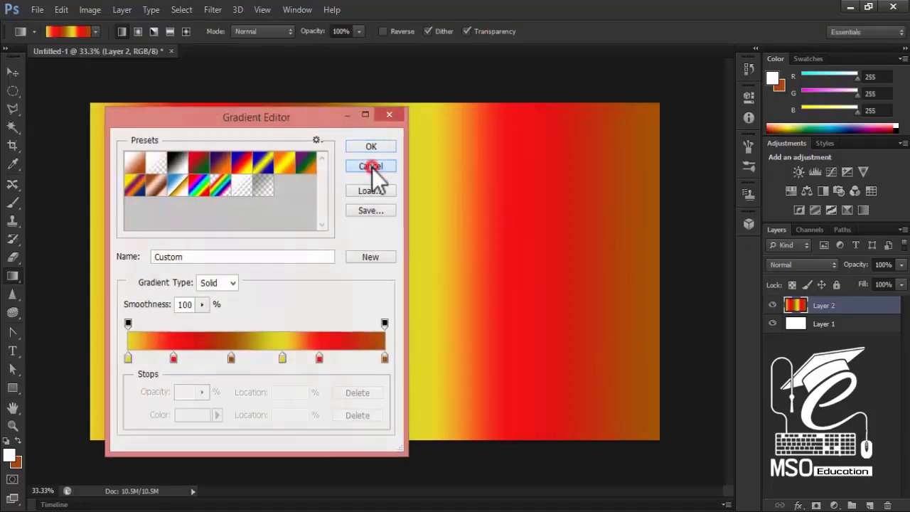
click(98, 34)
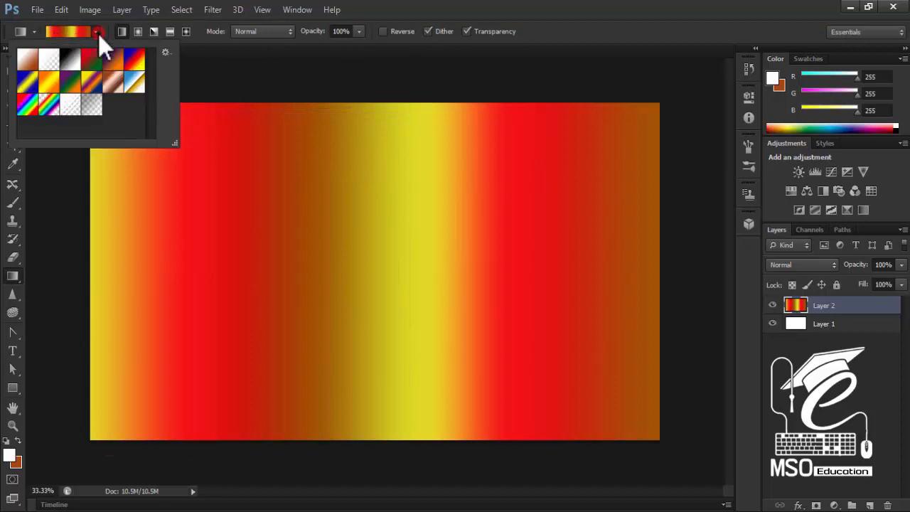
click(97, 33)
- Move the custom gradient's first red stop to 17% and its middle brown stop to 46%, and save it as a new preset
click(68, 34)
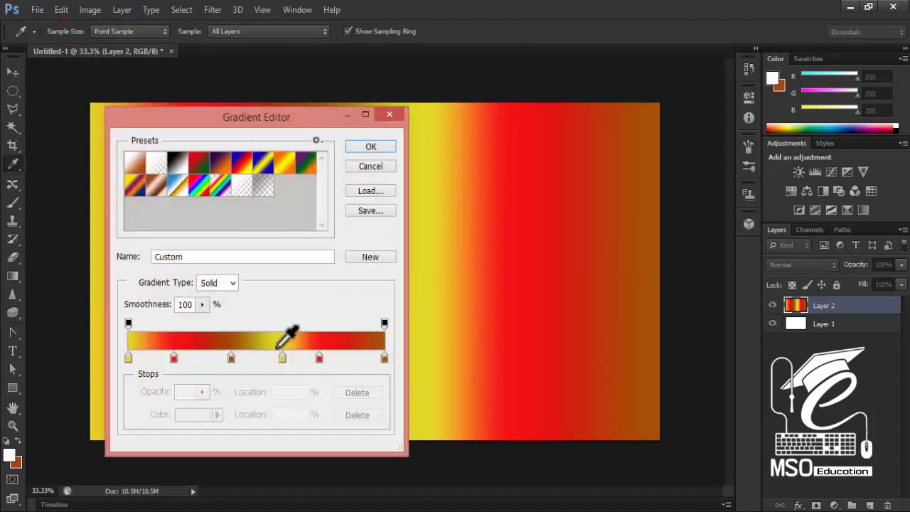
mouse_move(173, 359)
mouse_down()
mouse_move(181, 359)
mouse_move(172, 359)
mouse_up()
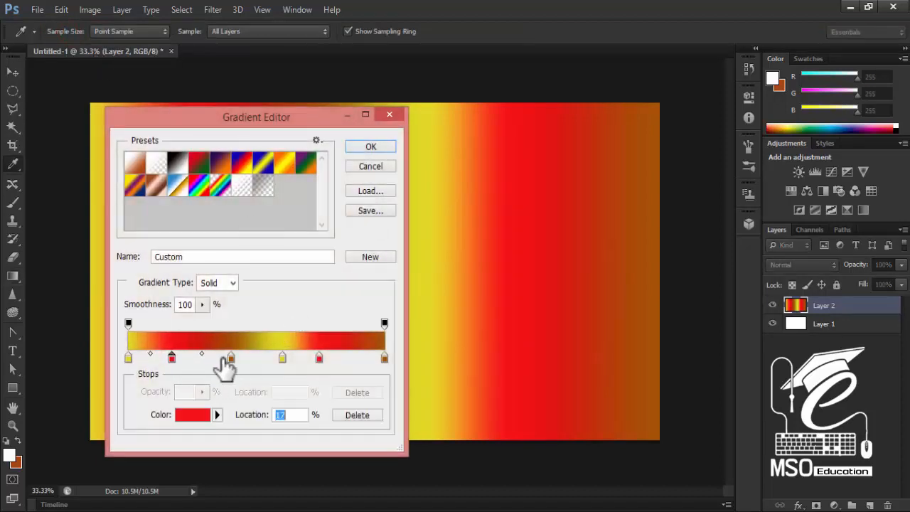
mouse_move(231, 358)
mouse_down()
mouse_move(258, 359)
mouse_move(245, 358)
mouse_up()
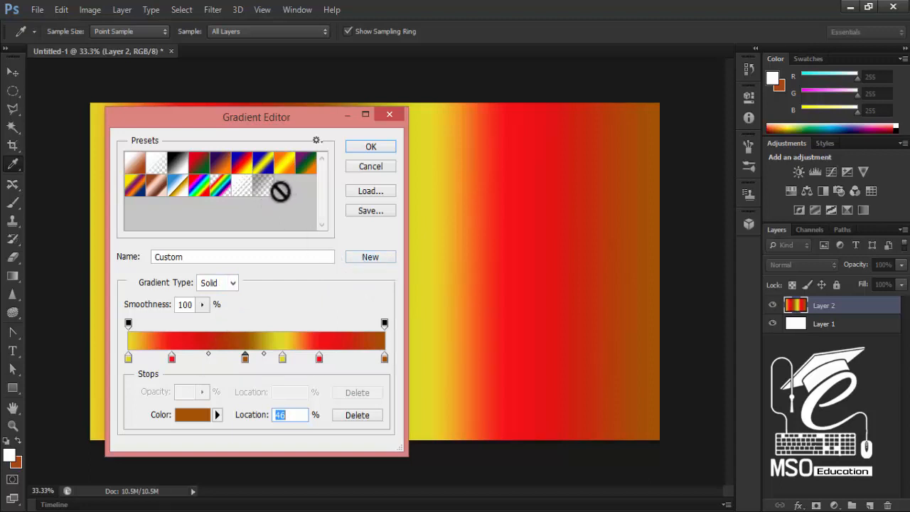
click(366, 258)
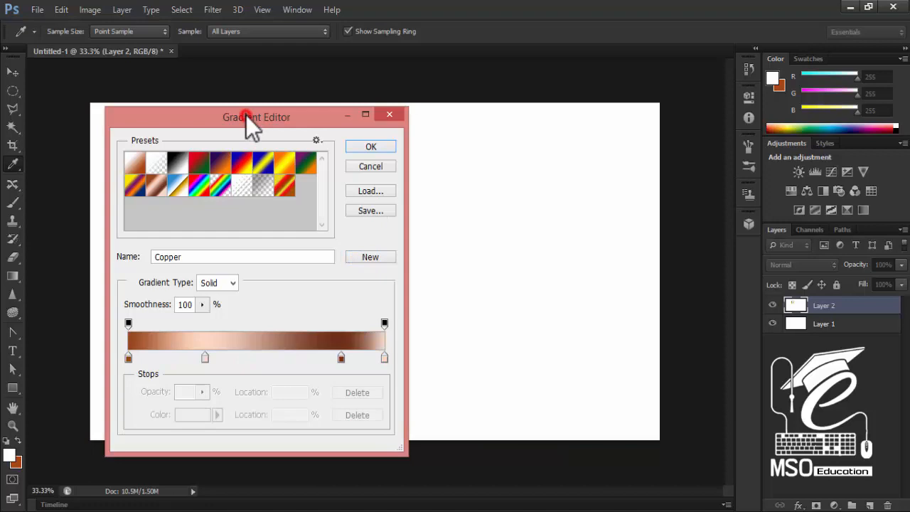
drag(246, 115, 254, 88)
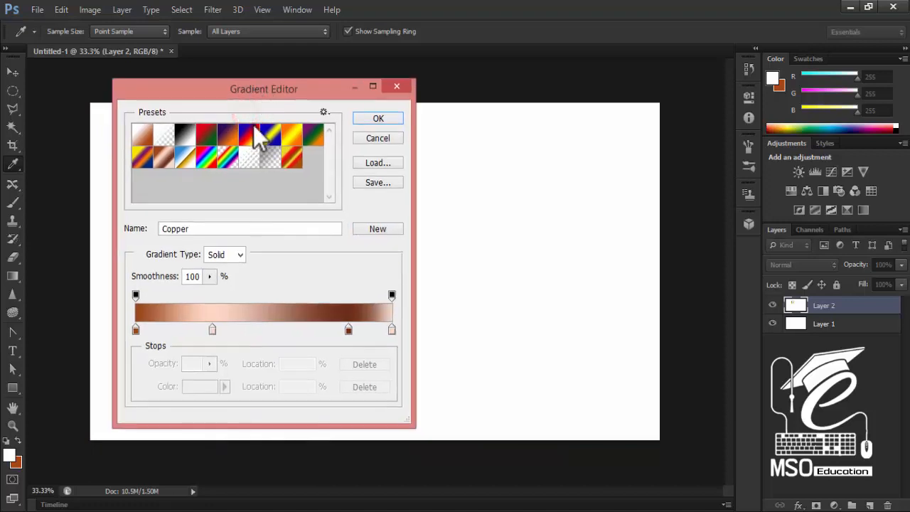
click(136, 329)
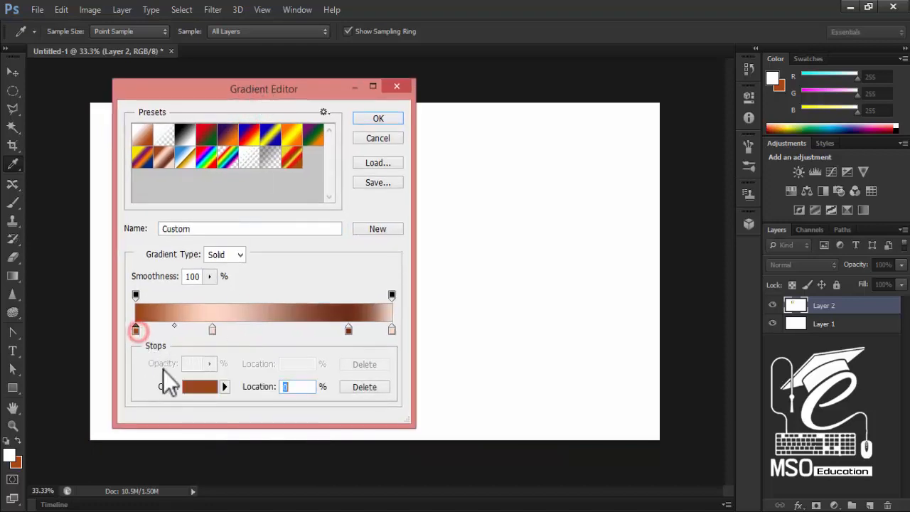
click(200, 388)
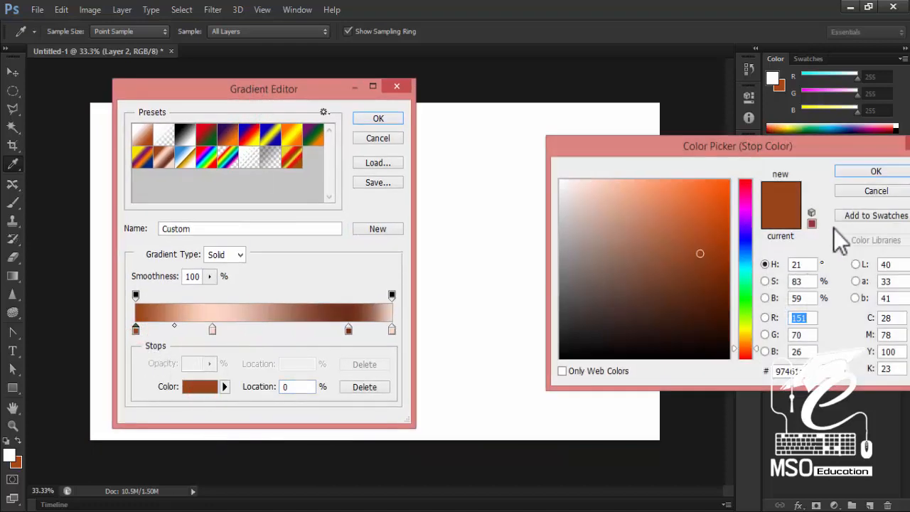
click(883, 192)
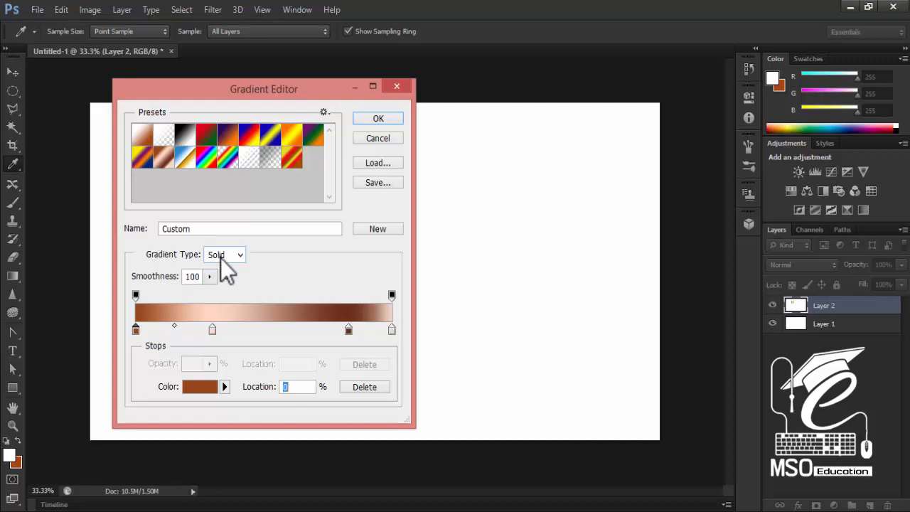
- Change the custom gradient's type to Noise and its color model to HSB
click(240, 256)
click(229, 282)
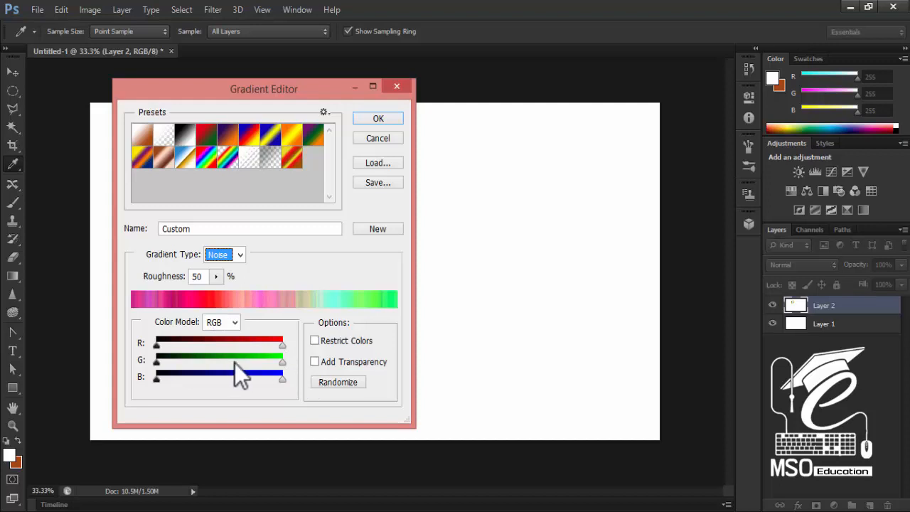
click(237, 324)
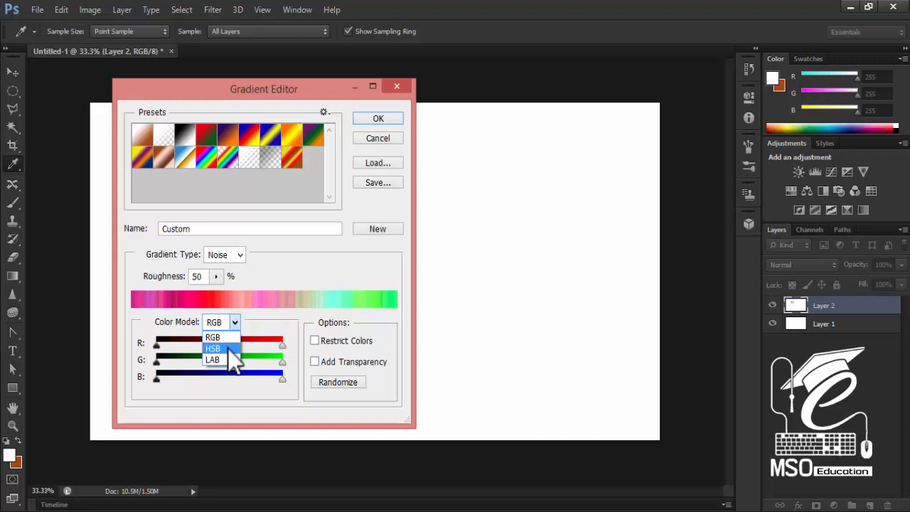
click(227, 348)
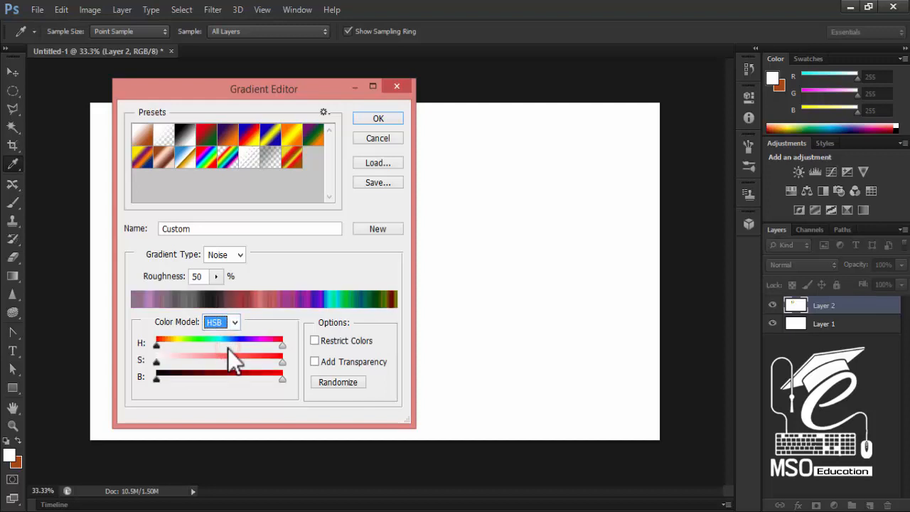
- Try raising the noise gradient's minimum brightness and reset it, and narrow the hue range to yellow through green
drag(153, 347, 279, 380)
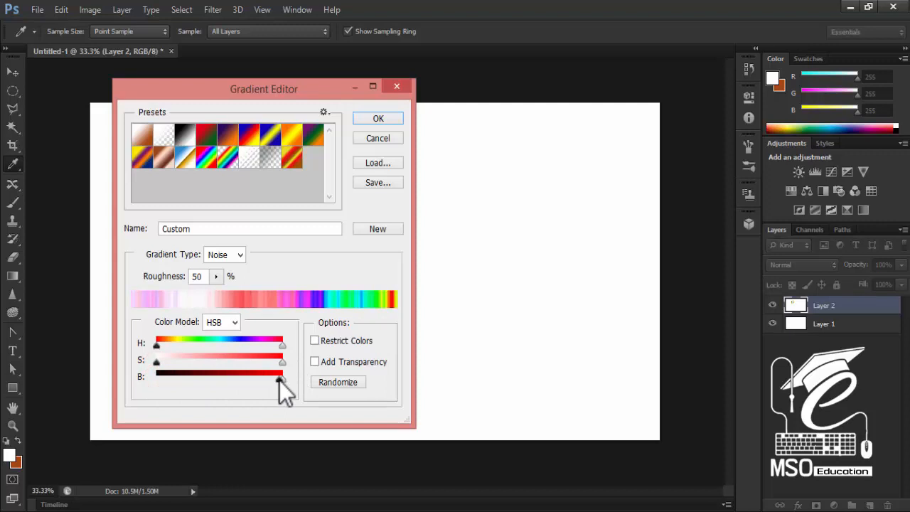
drag(279, 381, 157, 378)
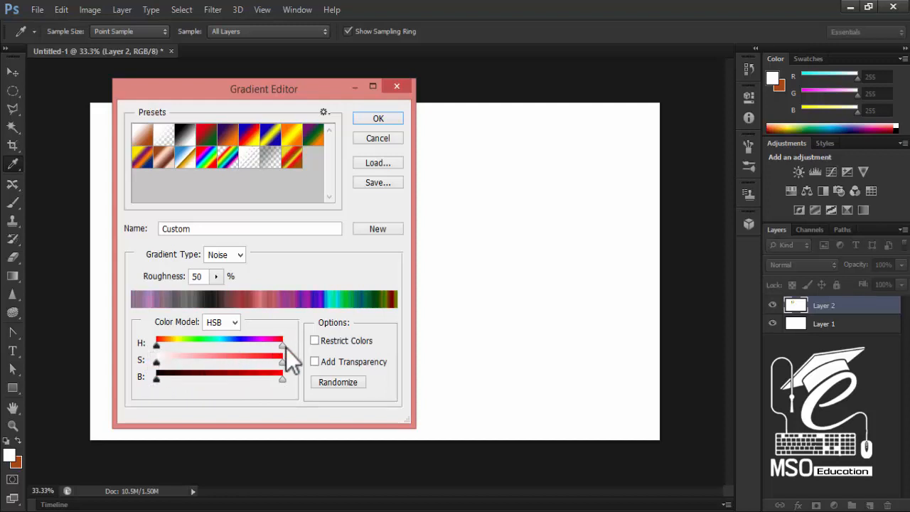
drag(156, 347, 178, 349)
drag(282, 345, 194, 345)
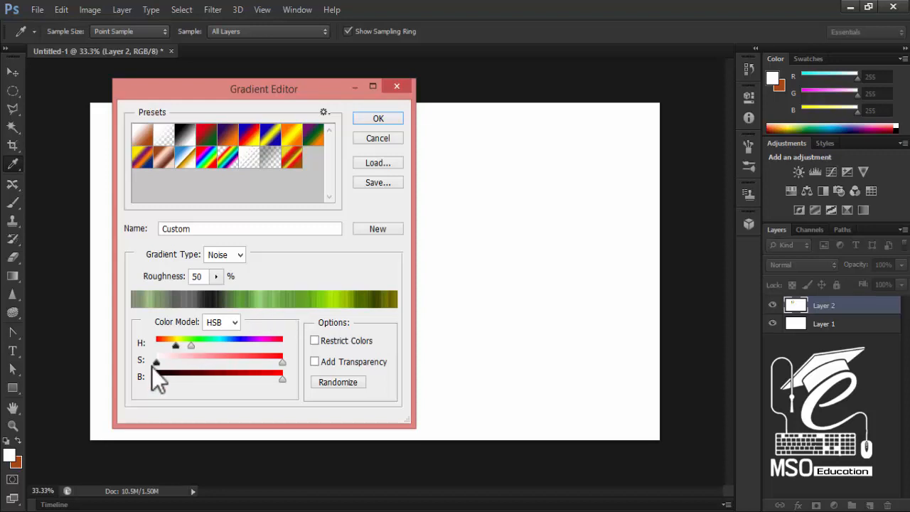
drag(170, 364, 148, 379)
- Accept the noise gradient and fill the canvas with it as a linear gradient running horizontally from edge to edge
click(365, 119)
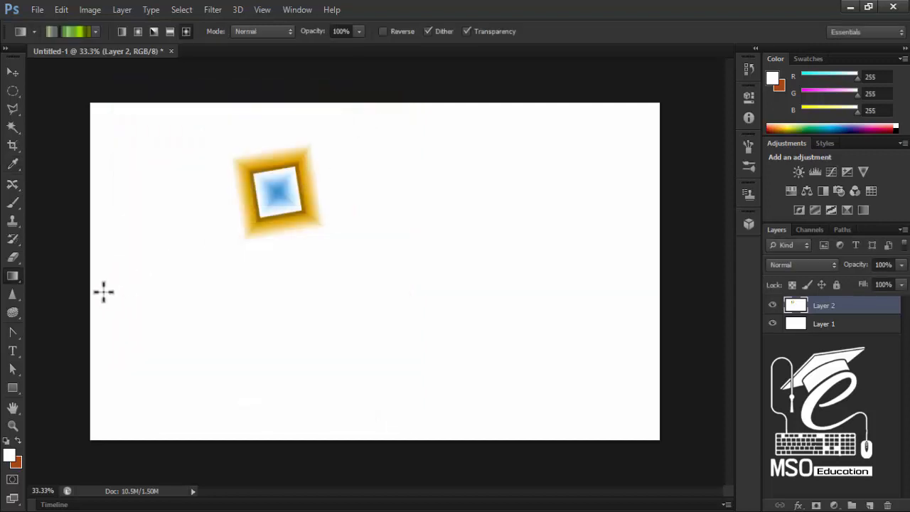
click(122, 31)
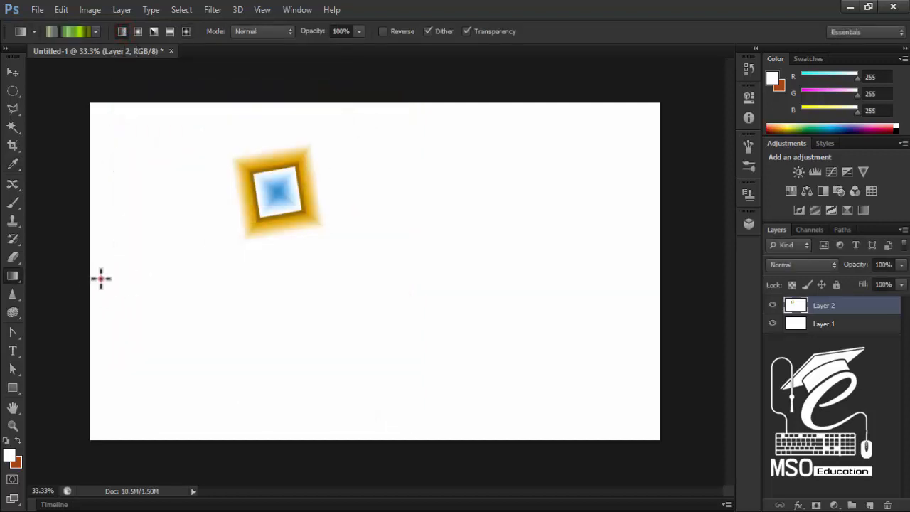
drag(101, 279, 652, 283)
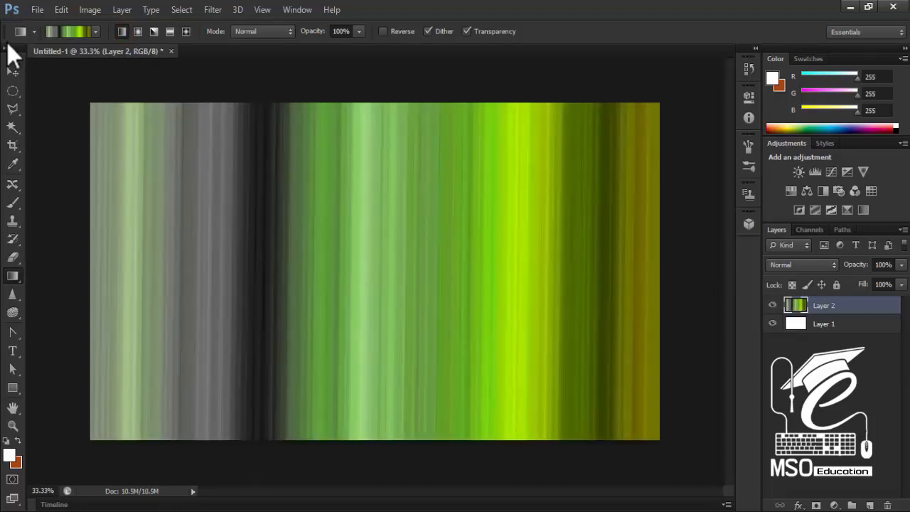
- Reopen the noise gradient for editing and randomize its colors several times within the narrowed HSB range
click(65, 34)
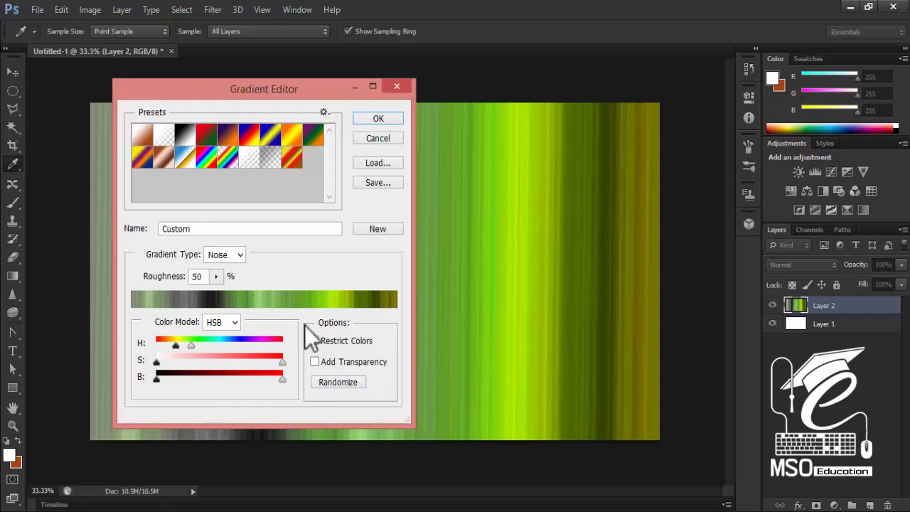
click(329, 384)
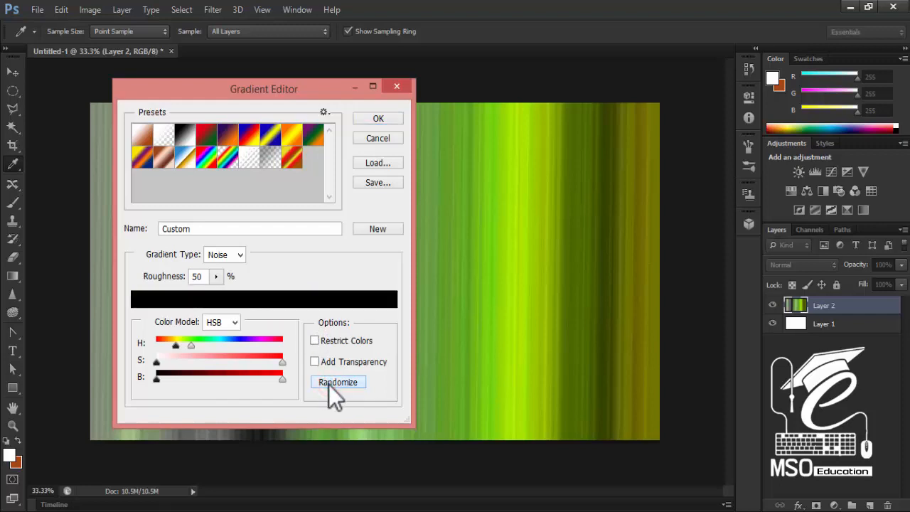
click(330, 384)
click(330, 385)
click(329, 384)
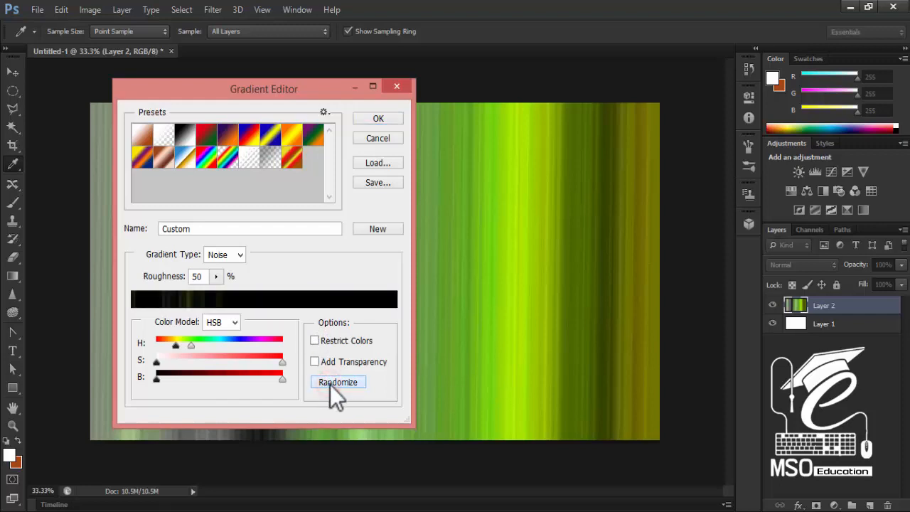
click(329, 384)
- Switch the noise gradient's color model to RGB, randomize its colors, and widen the red range to its full extent
click(221, 324)
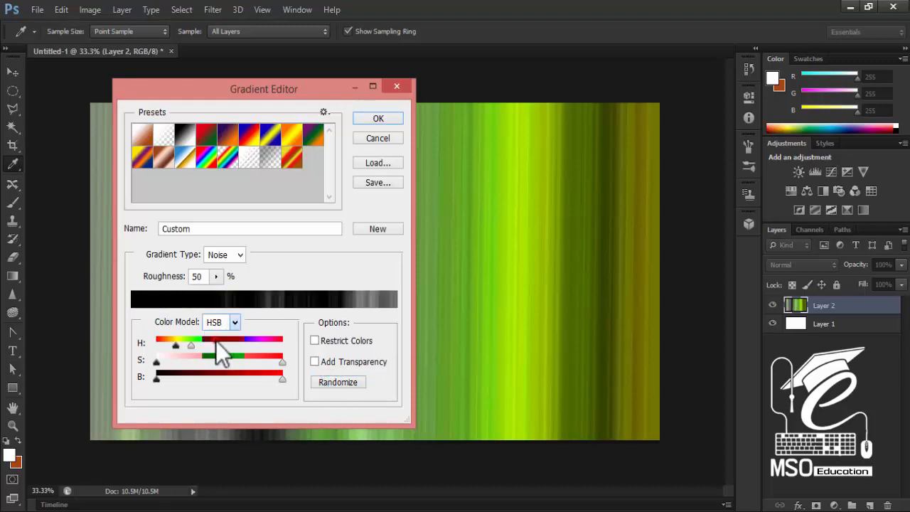
click(216, 341)
click(341, 384)
click(341, 384)
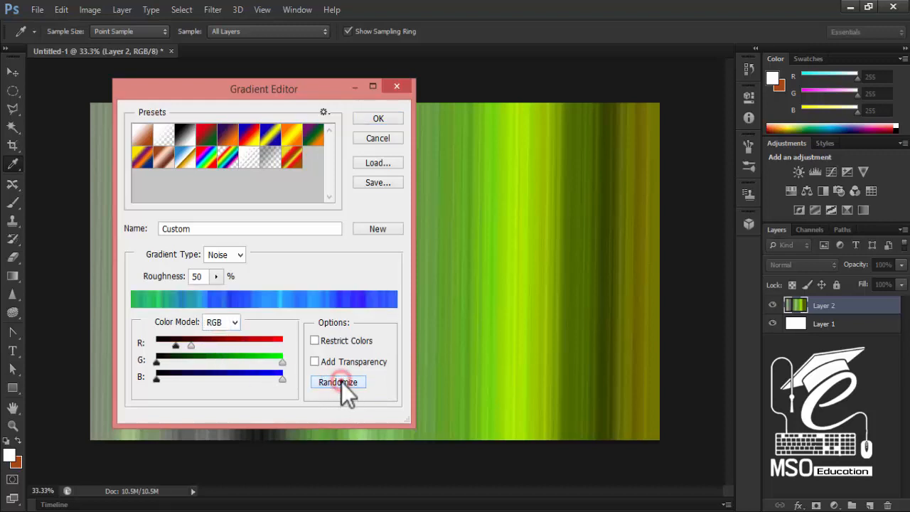
click(342, 385)
drag(189, 348, 282, 348)
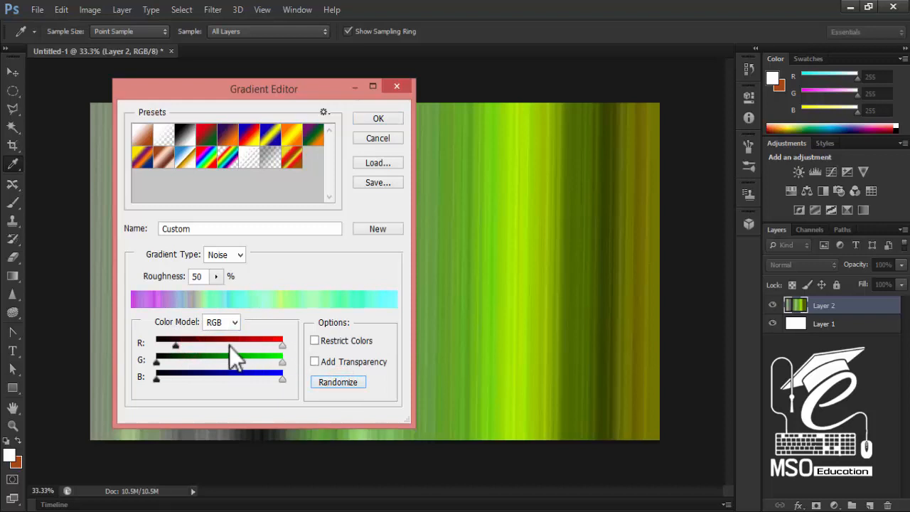
drag(178, 347, 138, 347)
- Randomize the RGB noise gradient into a green, orange and red mix and fill the canvas with it horizontally from edge to edge
click(333, 381)
click(333, 381)
click(333, 380)
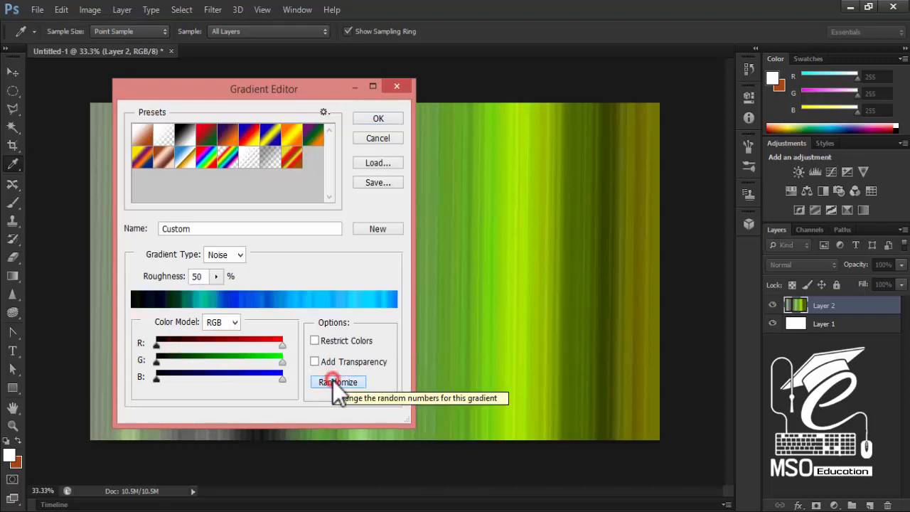
click(333, 381)
click(332, 380)
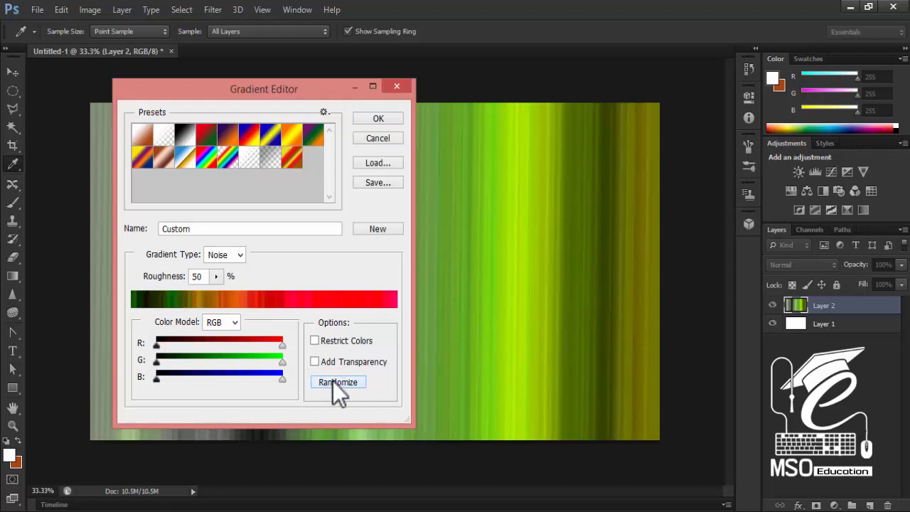
click(373, 117)
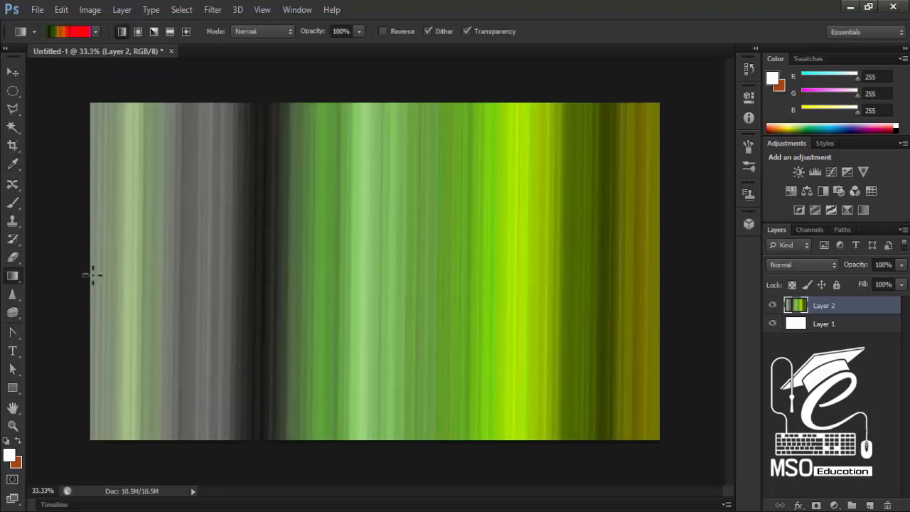
drag(93, 273, 659, 278)
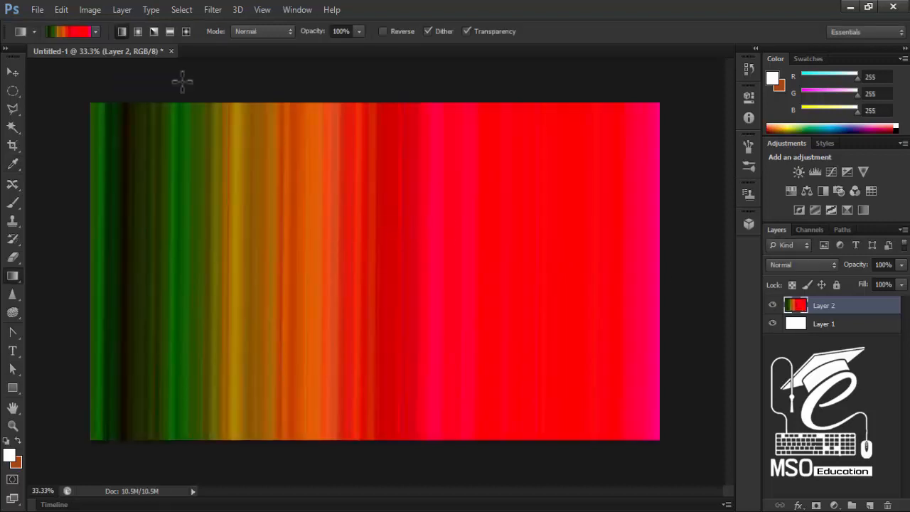
- Reopen the noise gradient for editing, randomize its colors, and enable Add Transparency
click(76, 31)
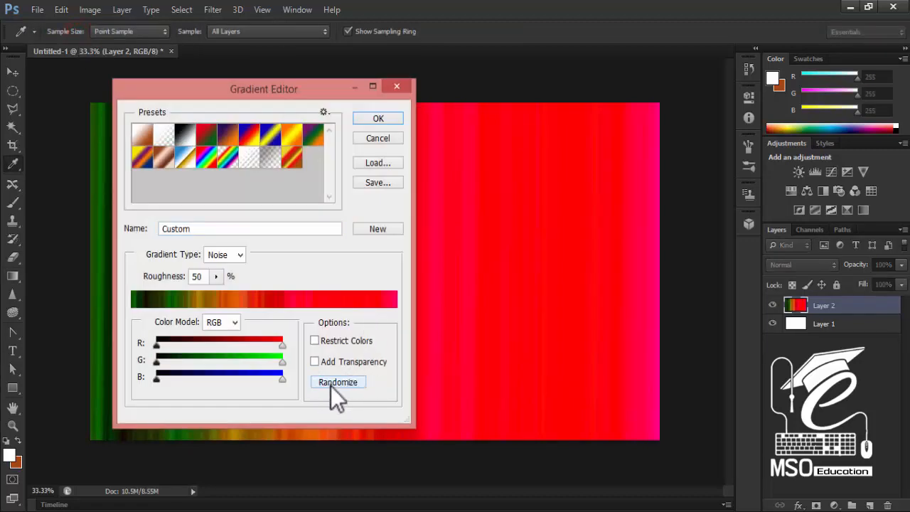
click(331, 388)
click(332, 388)
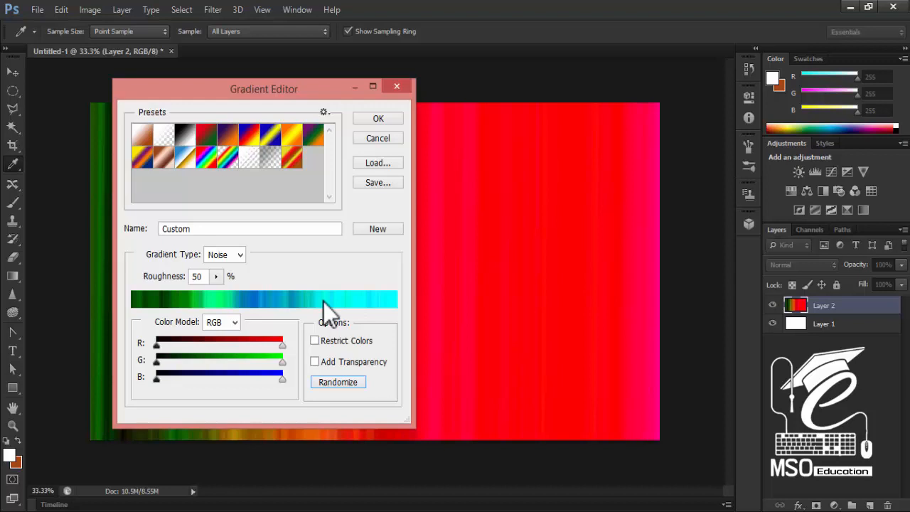
click(315, 362)
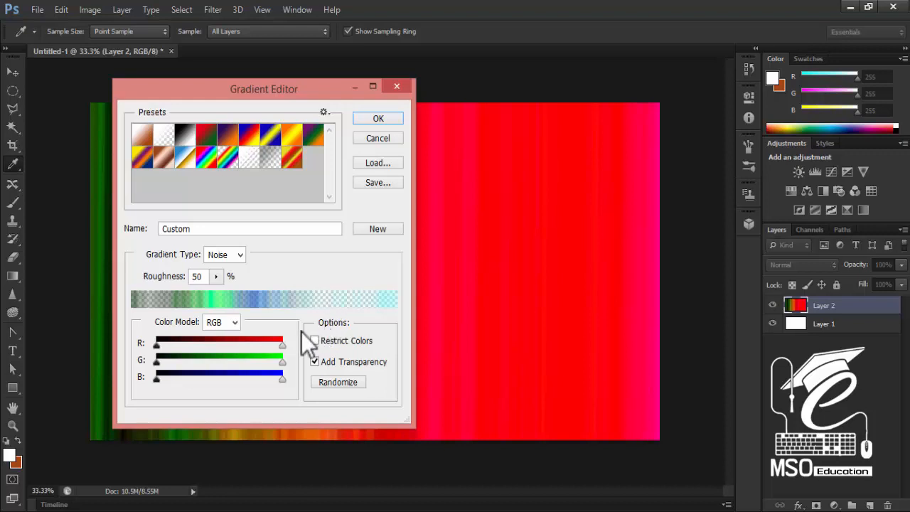
- Randomize the transparent noise gradient repeatedly until it runs from pale green to pale pink, and accept it
click(332, 384)
click(332, 385)
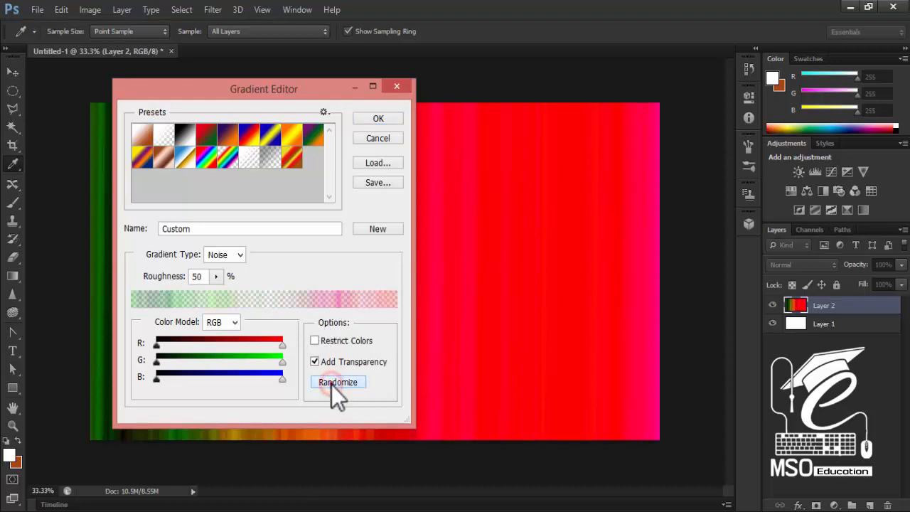
click(332, 384)
click(332, 384)
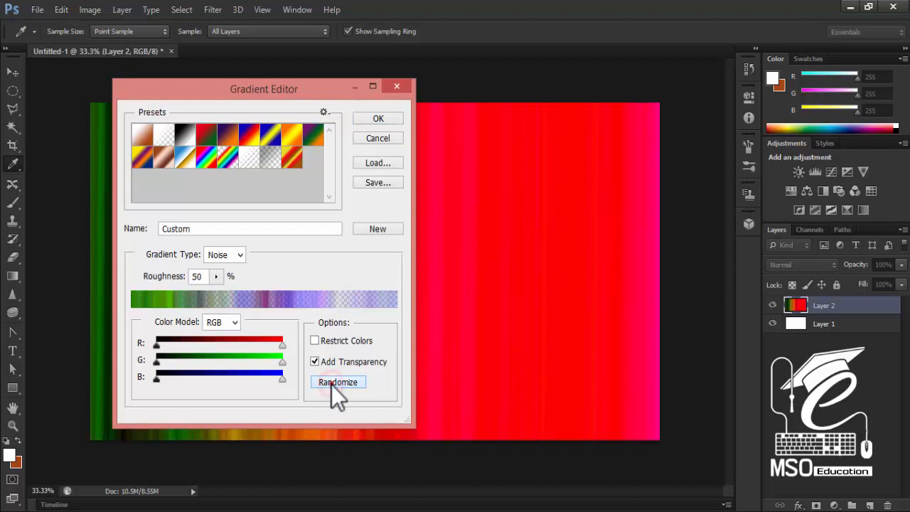
click(332, 385)
click(332, 385)
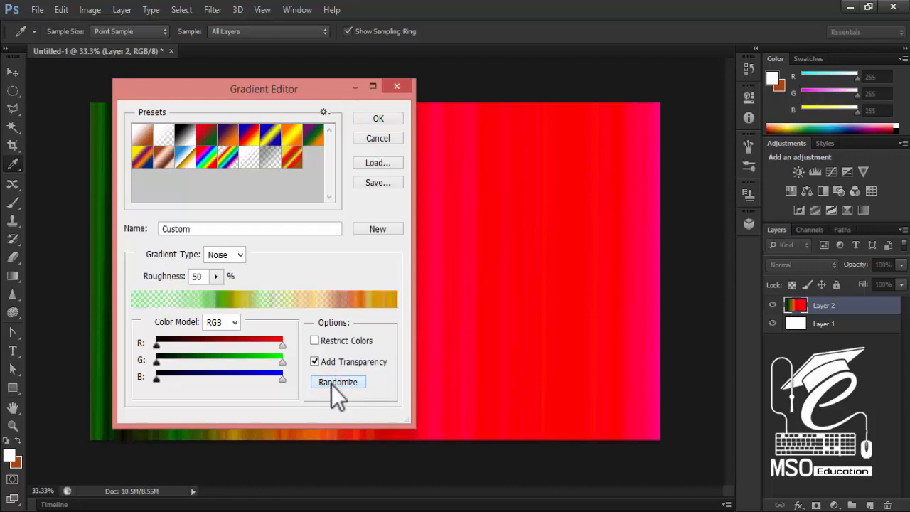
click(332, 385)
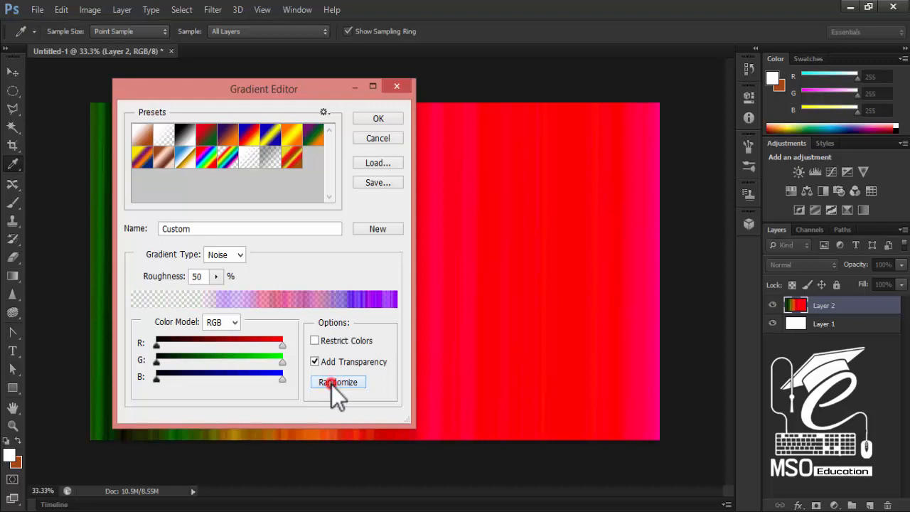
click(332, 385)
click(332, 385)
click(333, 385)
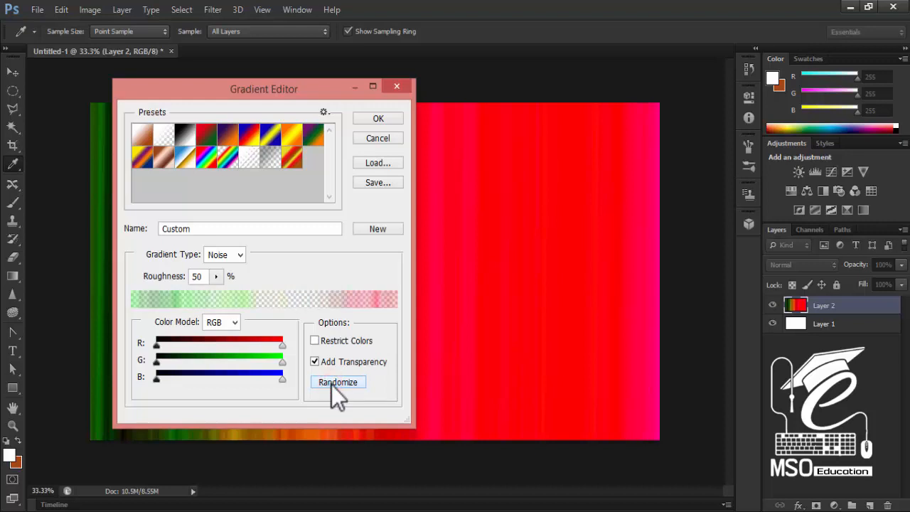
click(377, 119)
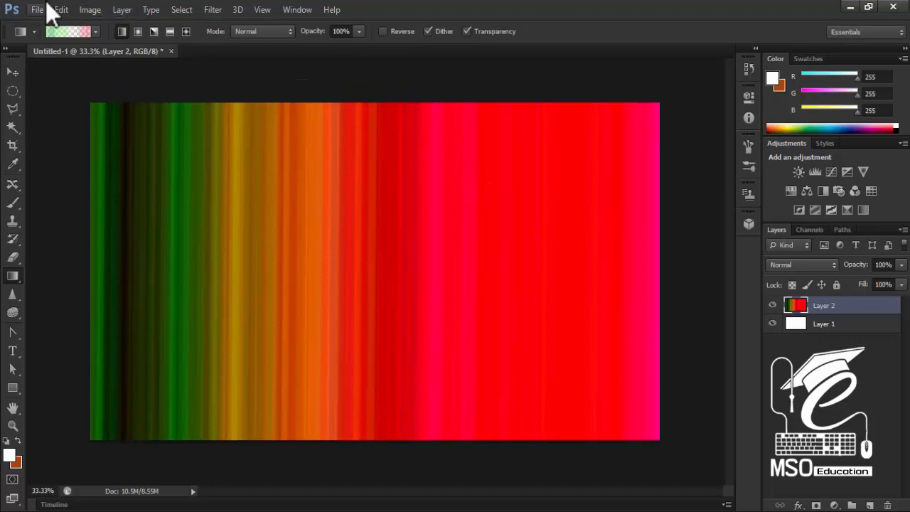
- Open the photo of the turquoise mountain lake with the rowing boat from the image folder
key(ctrl+o)
click(384, 252)
scroll(382, 253, down, 5)
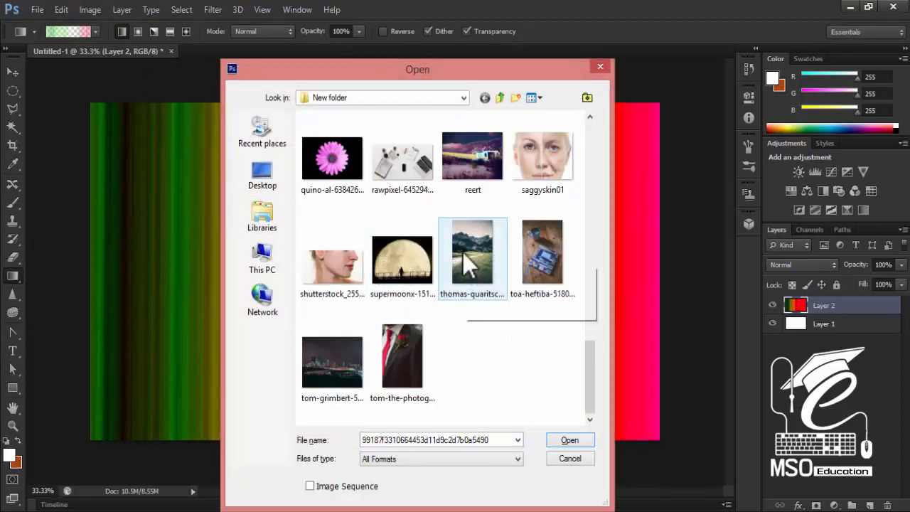
scroll(473, 256, up, 2)
double_click(530, 221)
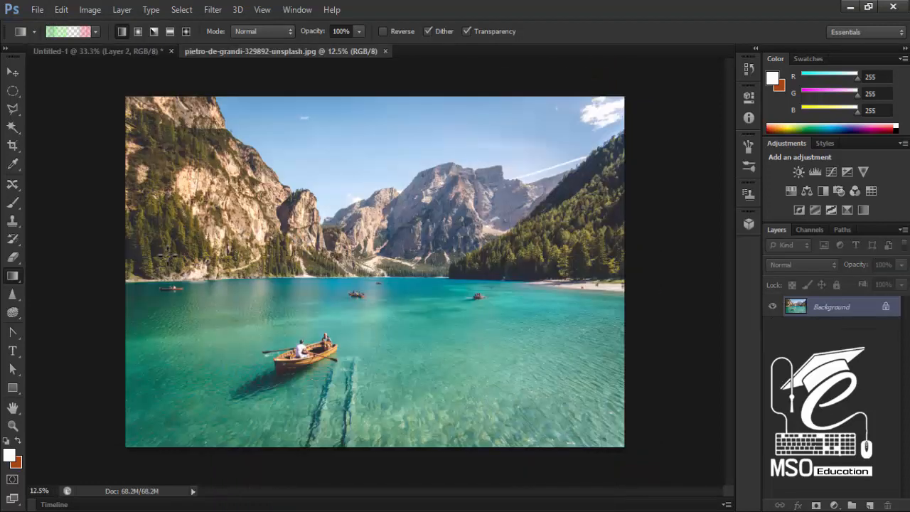
- Fill a new layer over the lake photo with the transparent noise gradient from left to right, and delete that layer
click(870, 505)
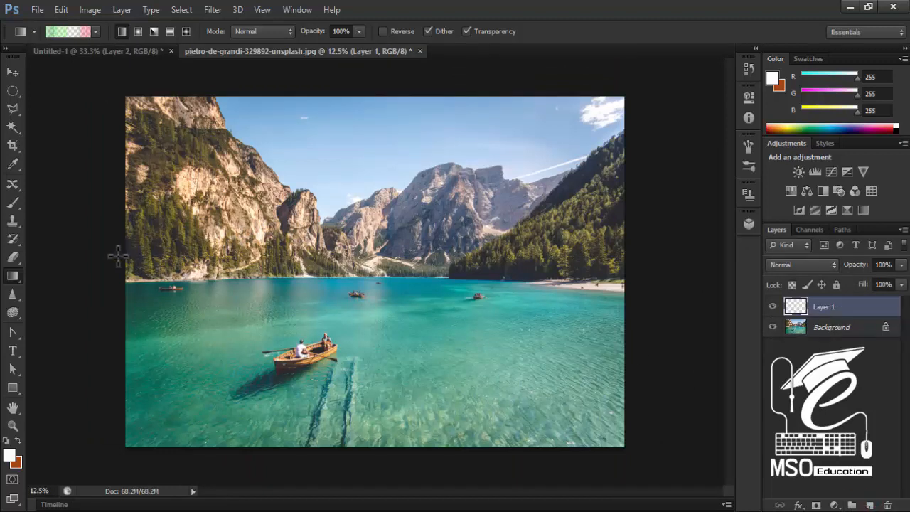
drag(125, 257, 613, 250)
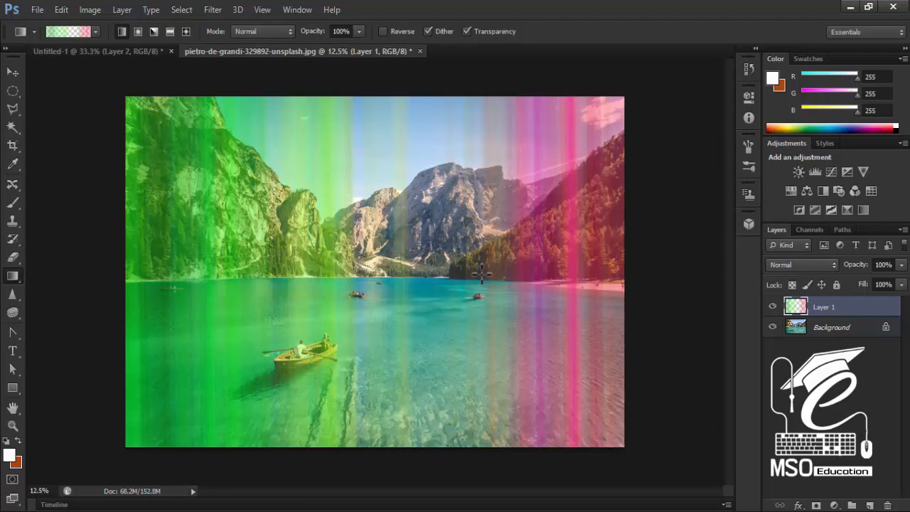
drag(798, 310, 887, 504)
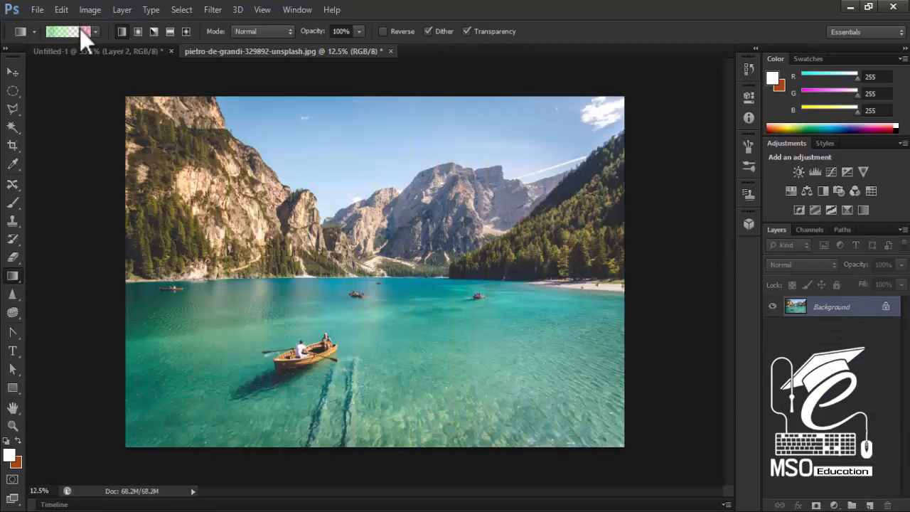
- Disable Add Transparency for the green-to-pink noise gradient and accept the change
click(79, 28)
click(313, 362)
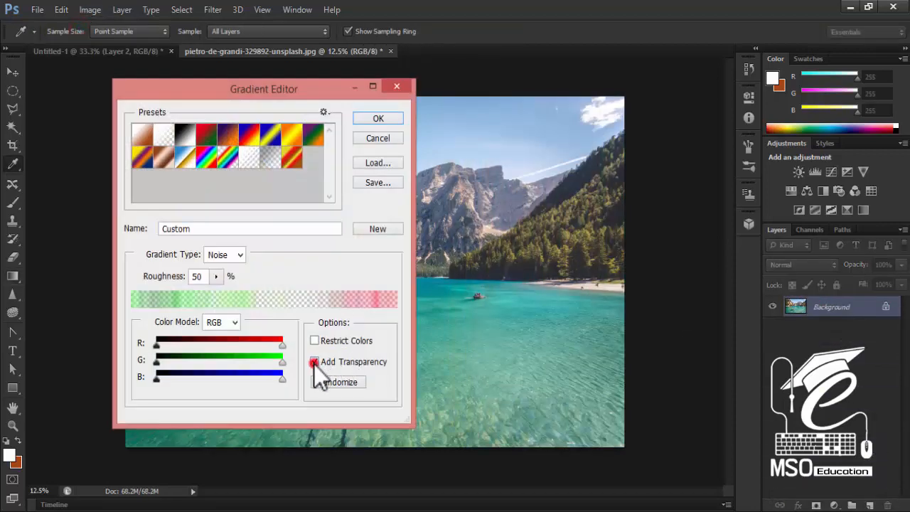
click(359, 118)
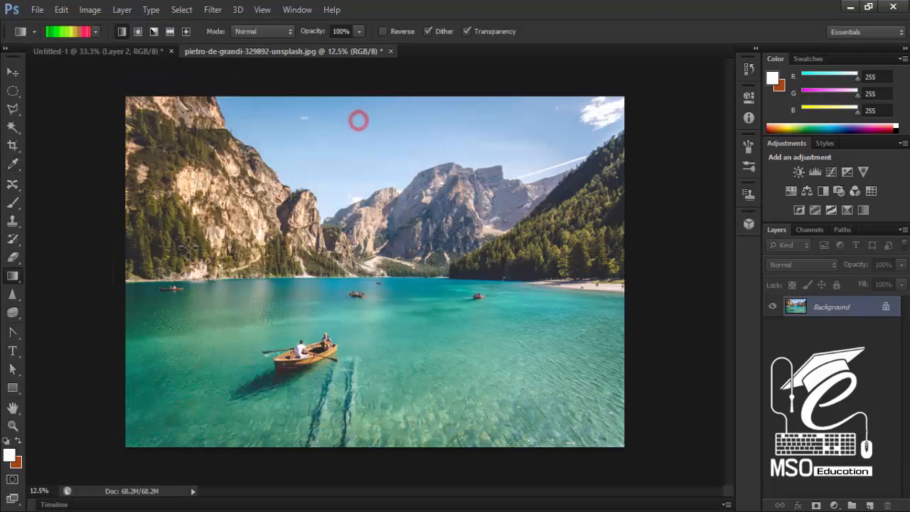
- Fill the lake photo from left to right with the opaque green-to-red noise gradient, and undo the fill
drag(128, 269, 614, 272)
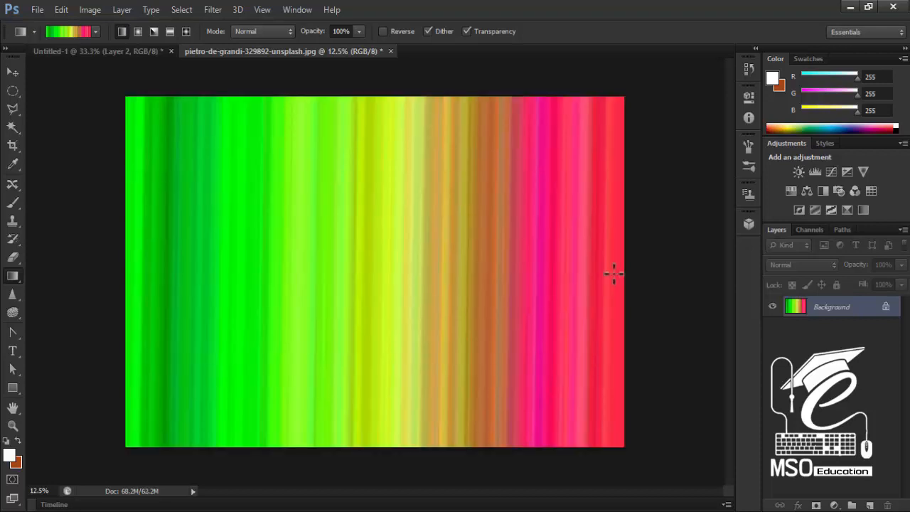
key(ctrl+z)
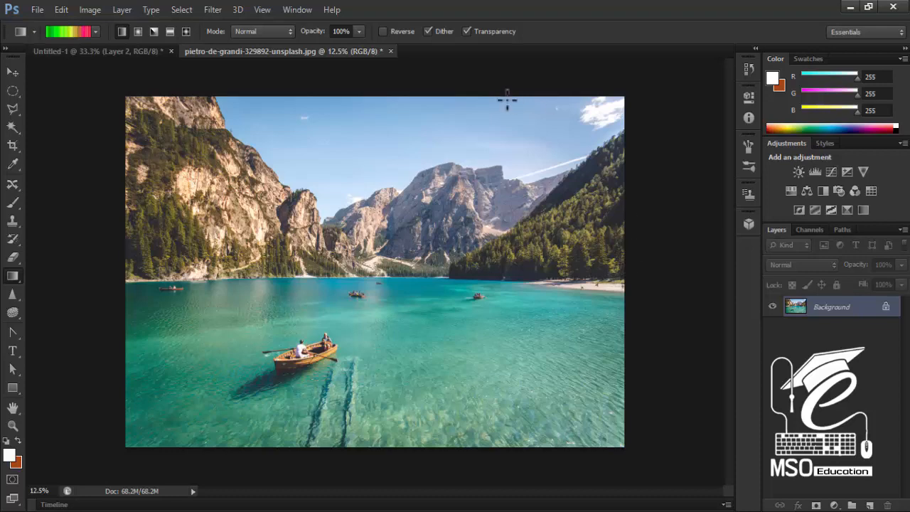
- Save the noise gradient as a new preset, enable Add Transparency, save that version as another preset, and accept
click(80, 33)
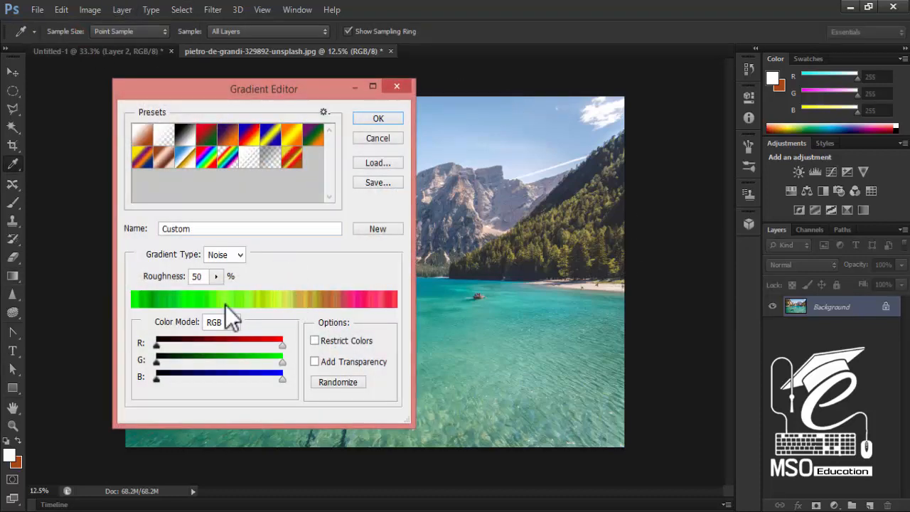
click(370, 229)
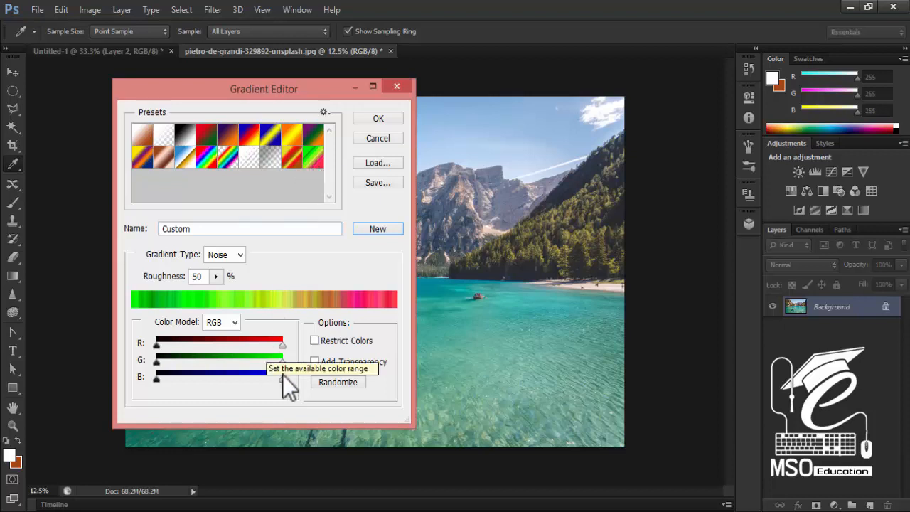
click(314, 362)
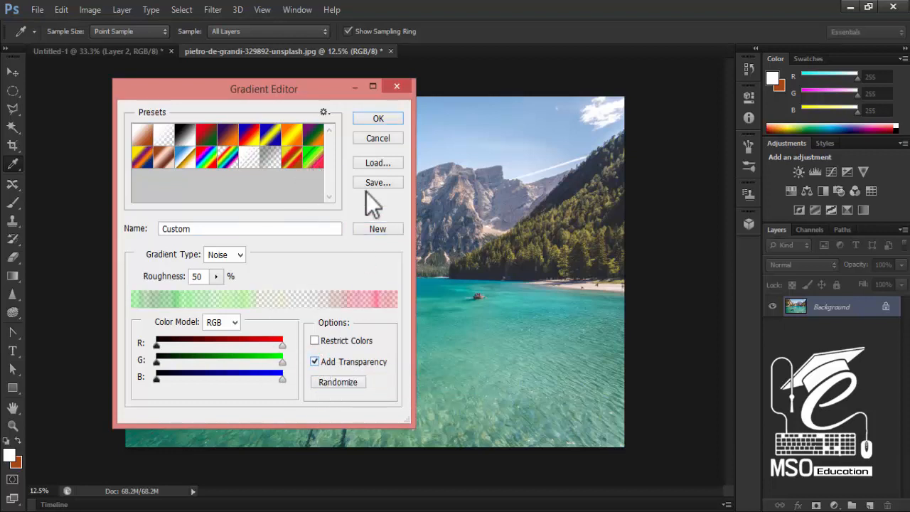
click(377, 228)
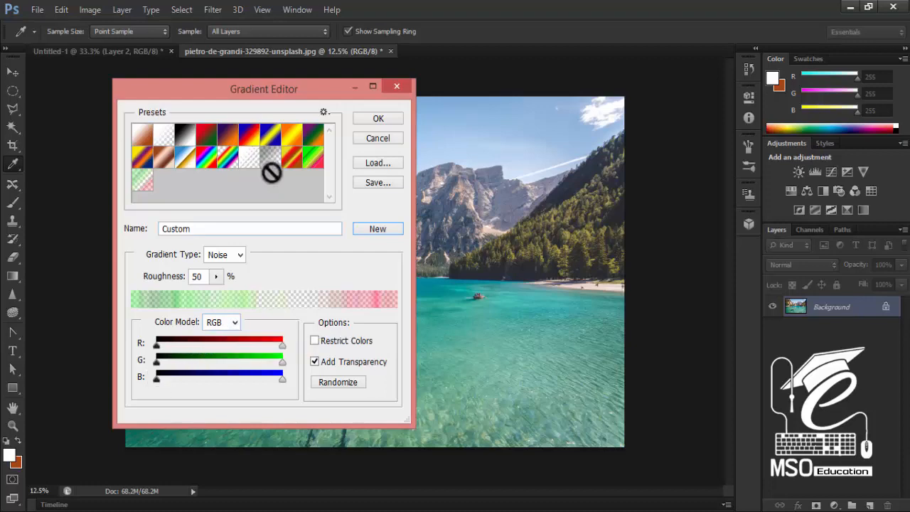
click(368, 116)
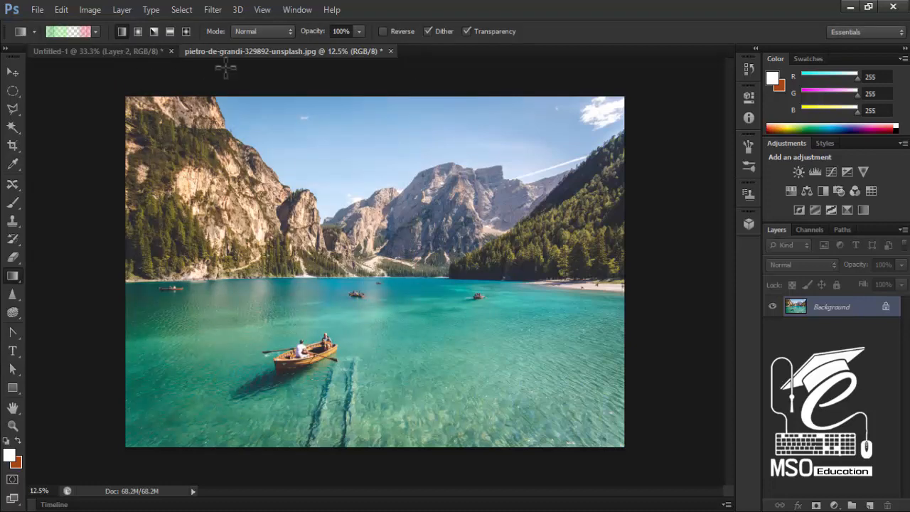
- Close the lake photo without saving, and create a new 2560 x 1440 pixel RGB document at 300 pixels/inch with white background
click(391, 52)
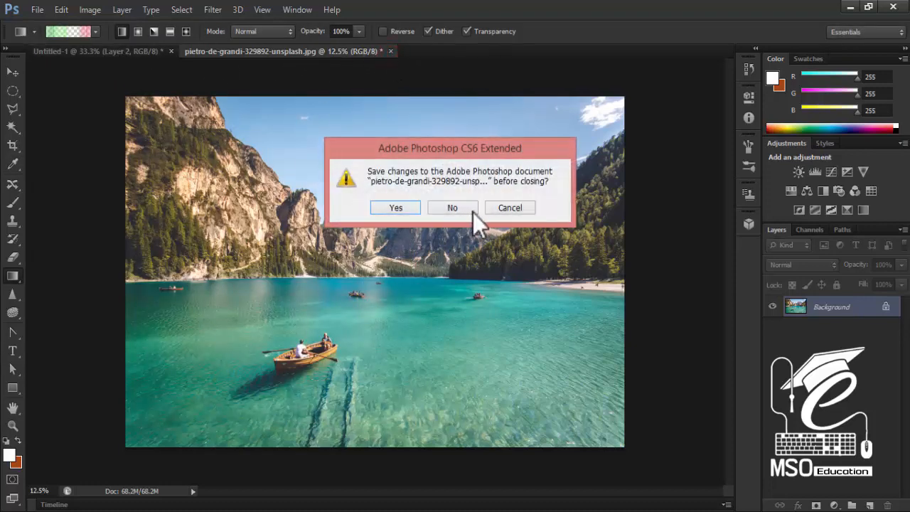
click(472, 210)
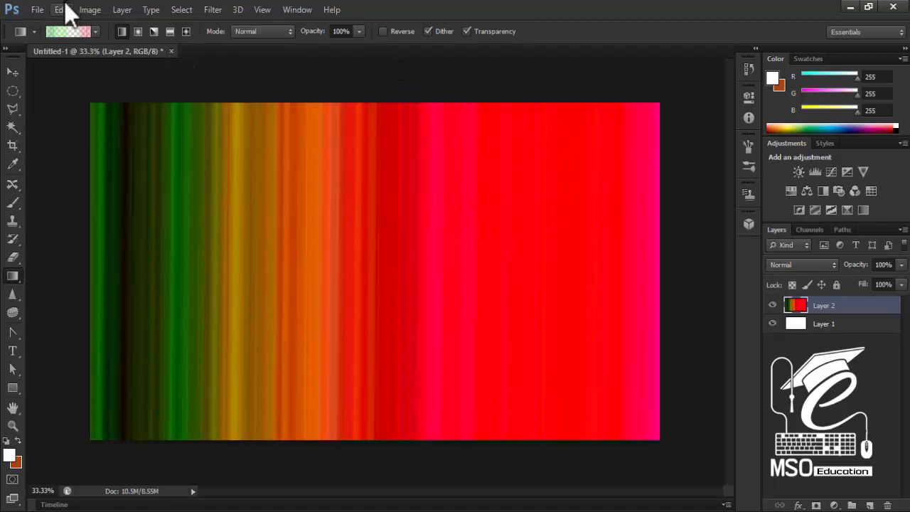
click(41, 9)
click(52, 24)
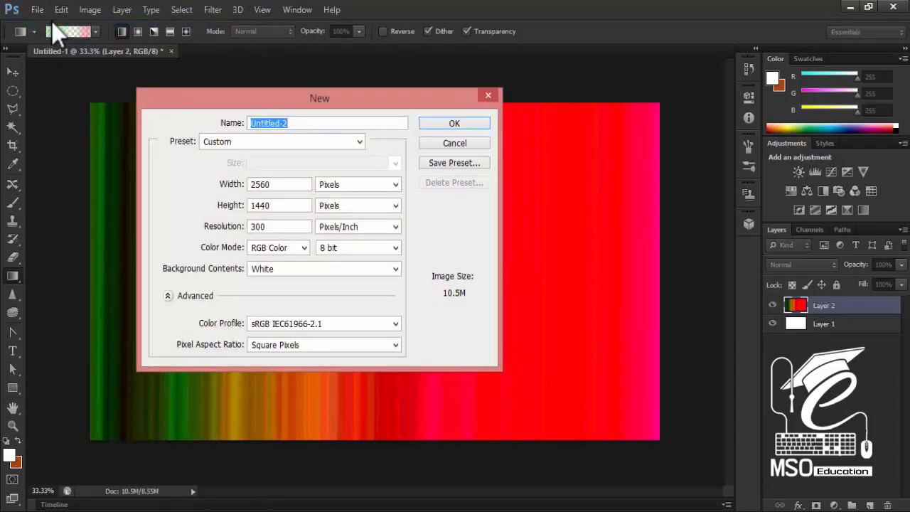
key(Return)
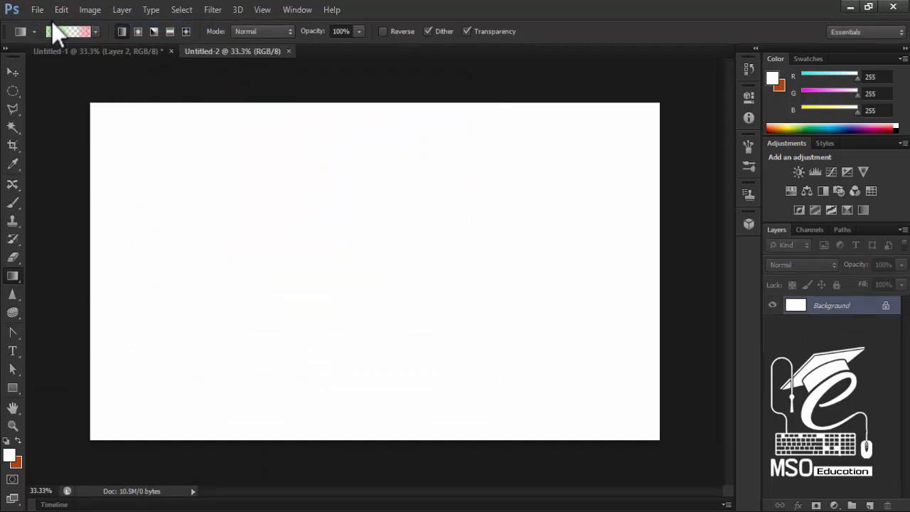
click(35, 10)
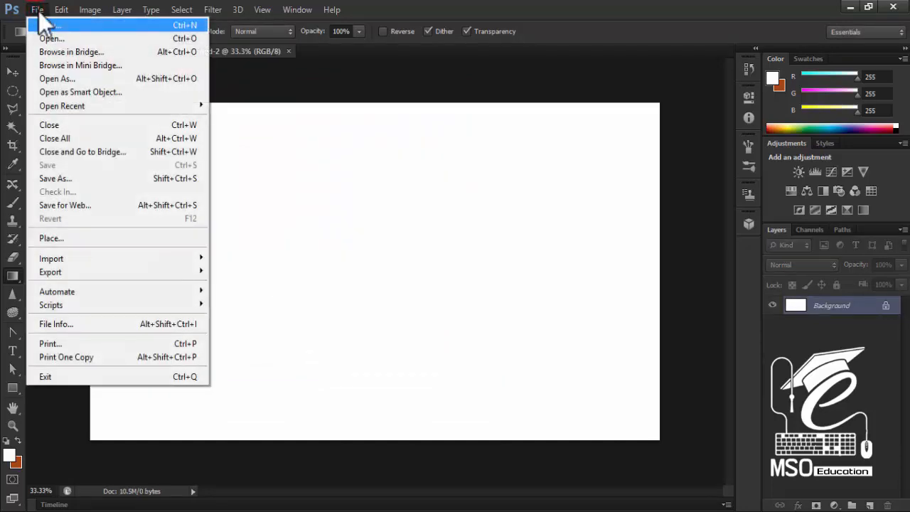
mouse_move(61, 10)
click(57, 32)
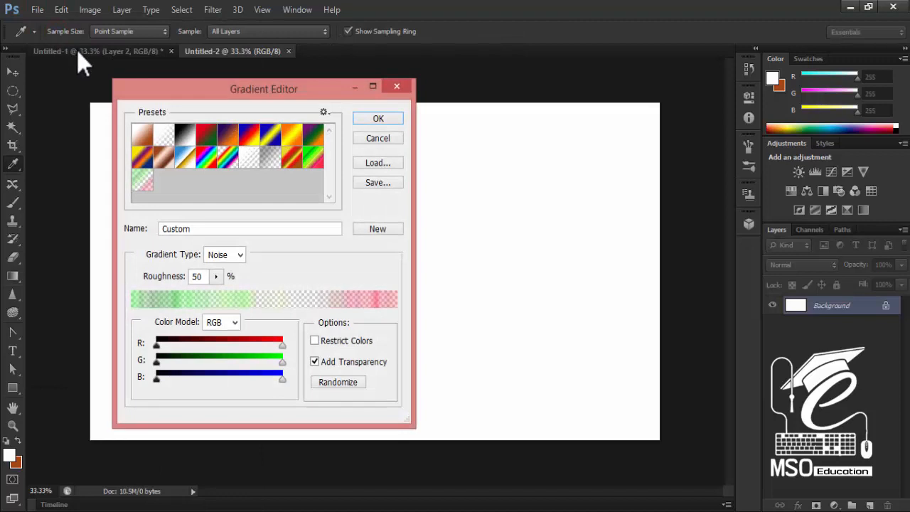
click(377, 138)
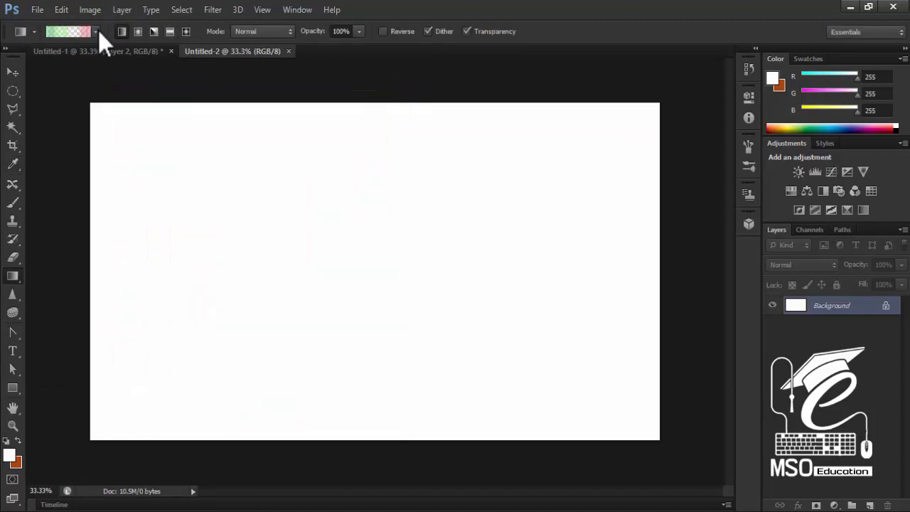
click(97, 32)
click(71, 31)
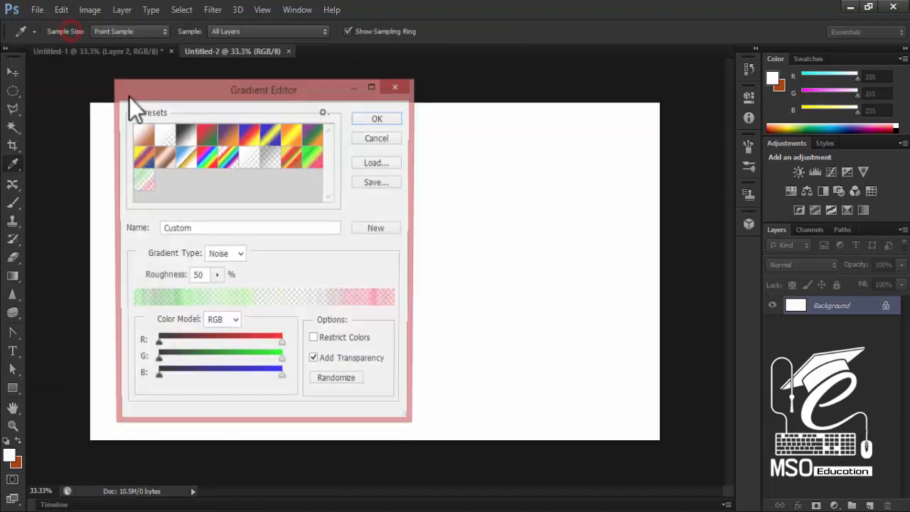
click(384, 138)
- Delete the built-in gradient presets one by one, keeping only the custom red-yellow, green-pink and transparent green-pink gradients
click(10, 276)
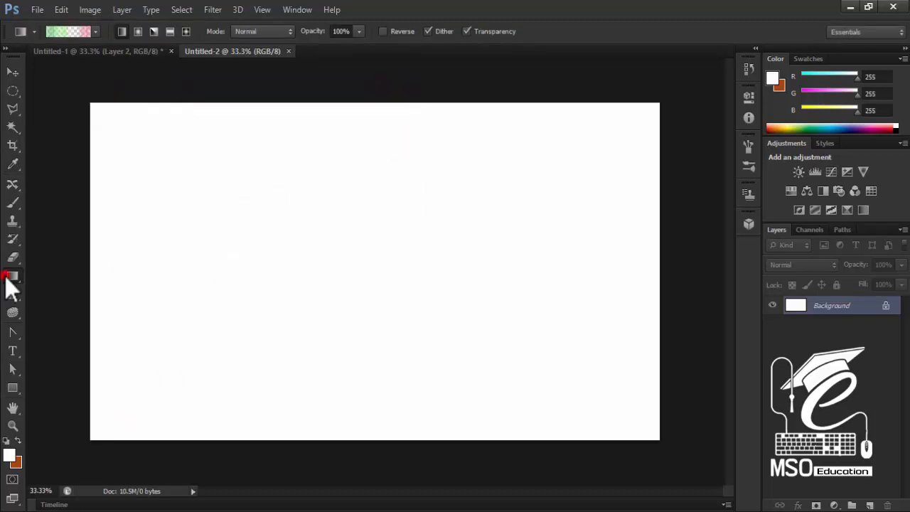
click(96, 32)
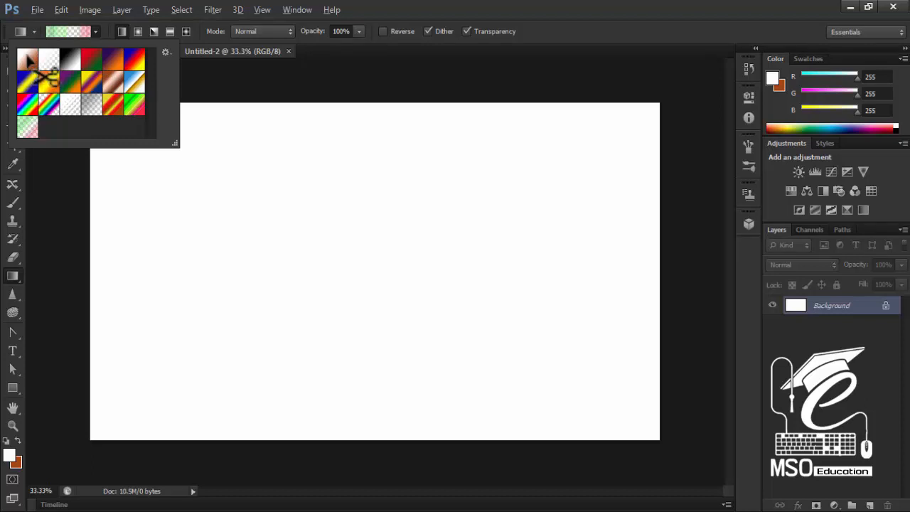
alt+click(26, 54)
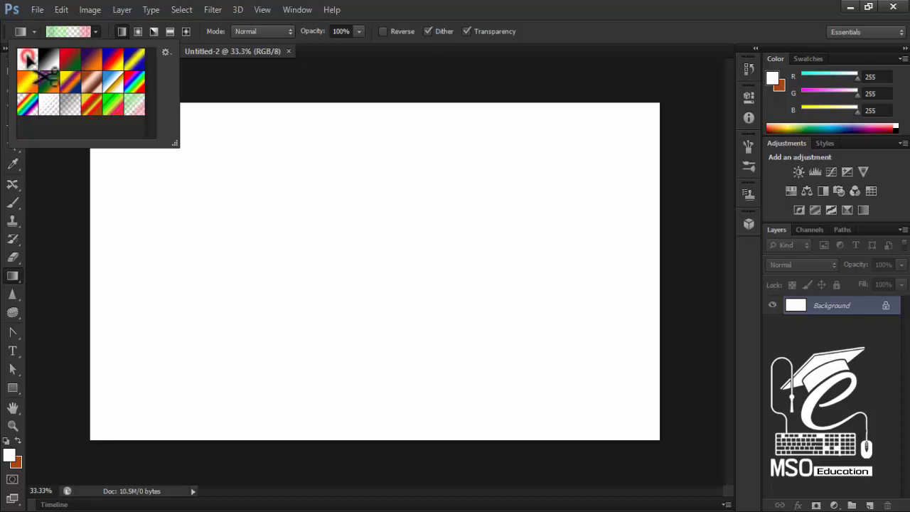
alt+click(26, 54)
alt+click(26, 54)
alt+click(27, 59)
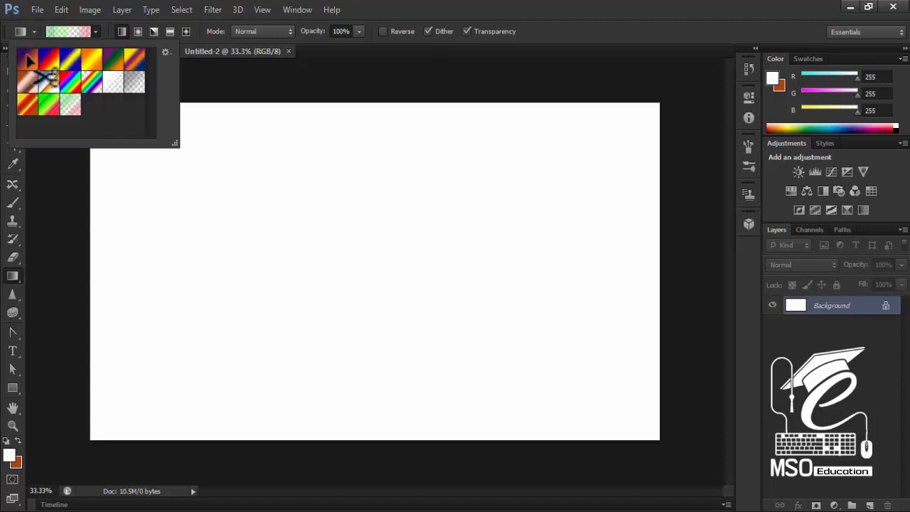
alt+click(27, 58)
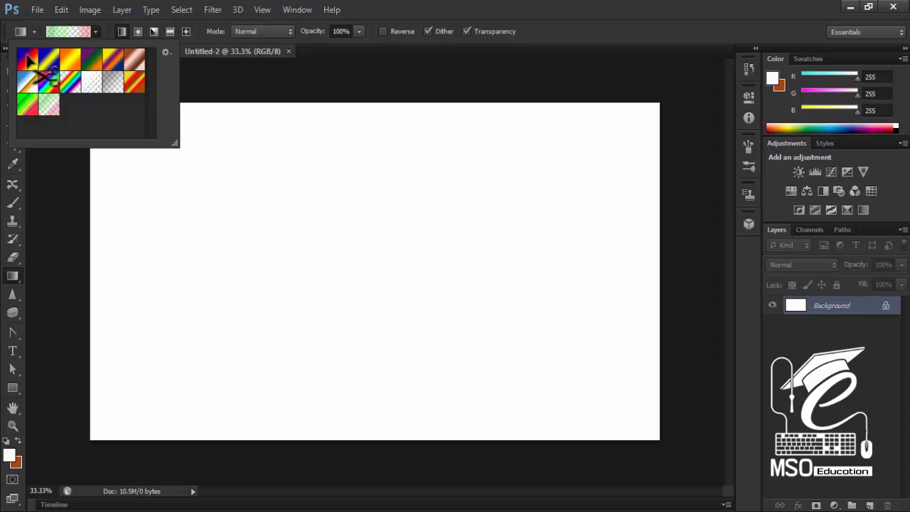
alt+click(29, 63)
alt+click(28, 62)
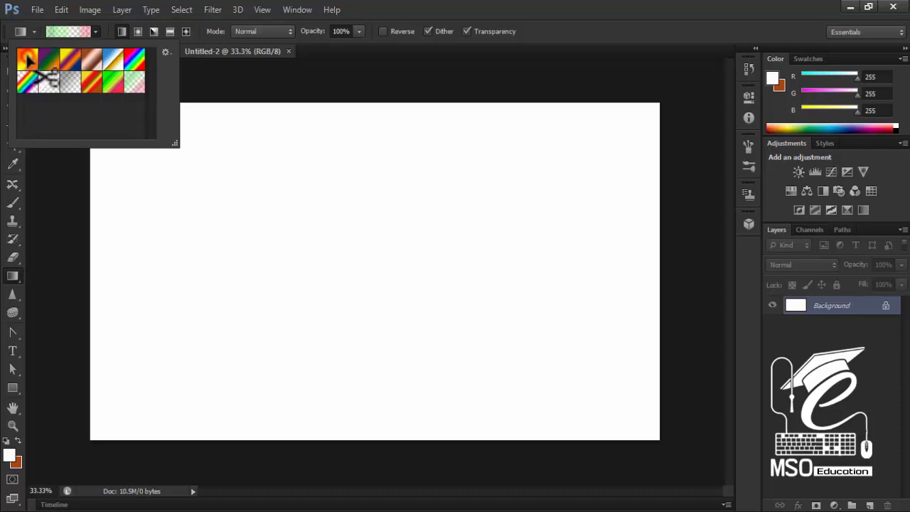
alt+click(28, 63)
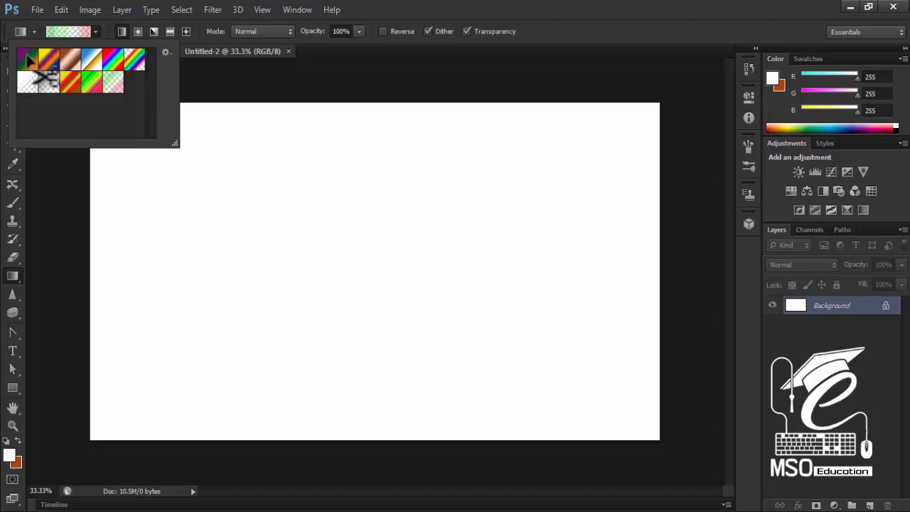
alt+click(28, 63)
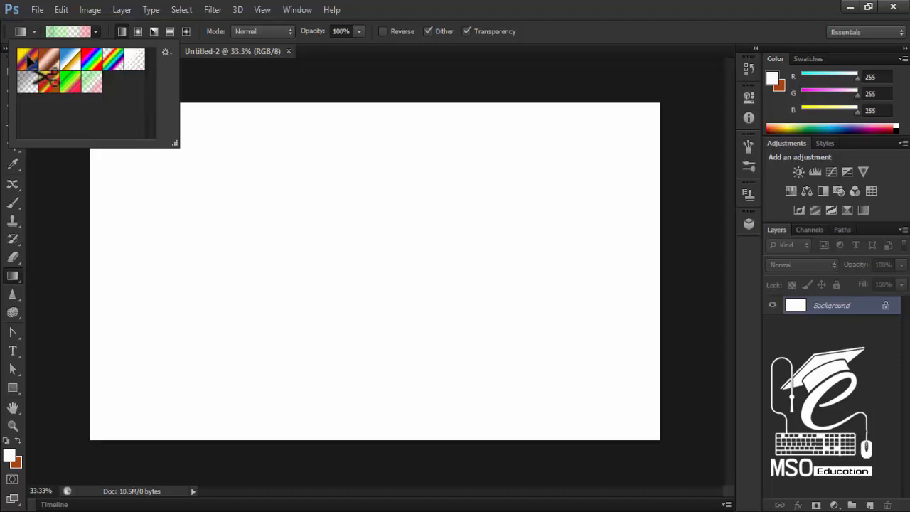
alt+click(28, 63)
alt+click(29, 63)
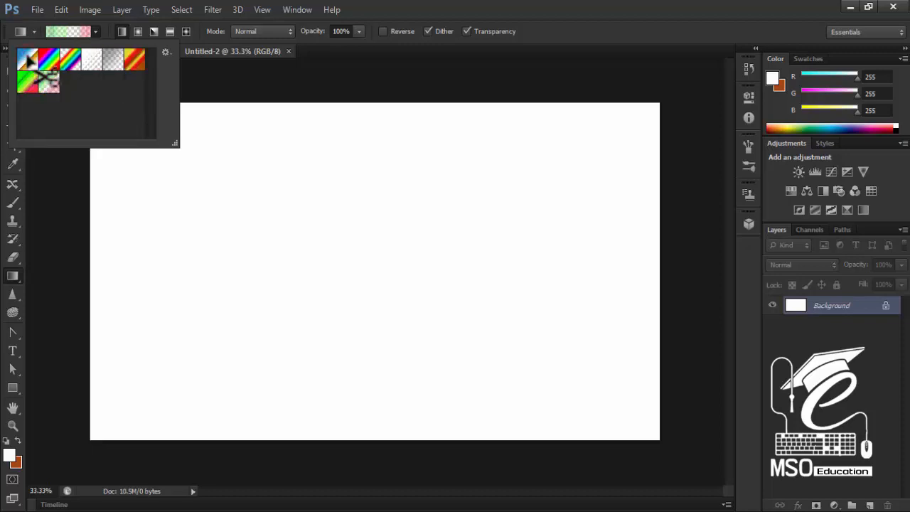
alt+click(28, 63)
alt+click(29, 63)
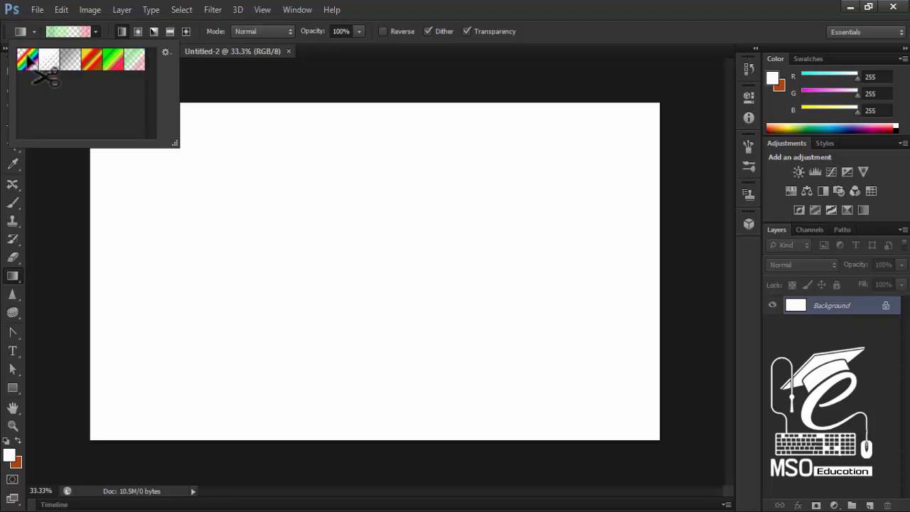
alt+click(28, 63)
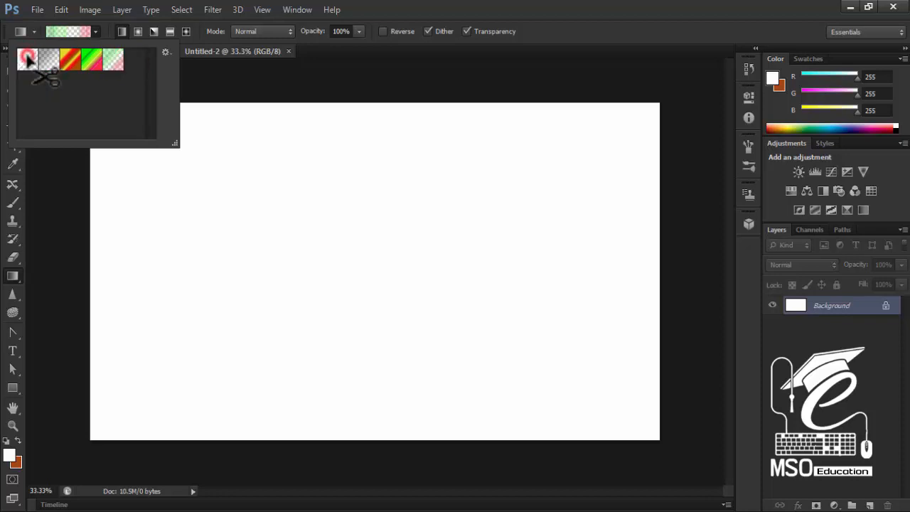
alt+click(29, 63)
alt+click(28, 62)
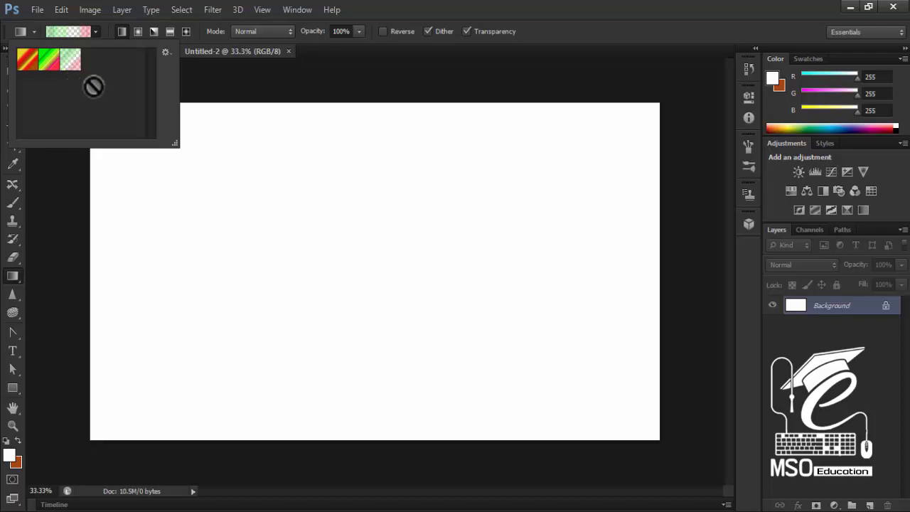
- Save the remaining gradient presets as the GRD file Untitled Gradients in the Documents library
click(165, 52)
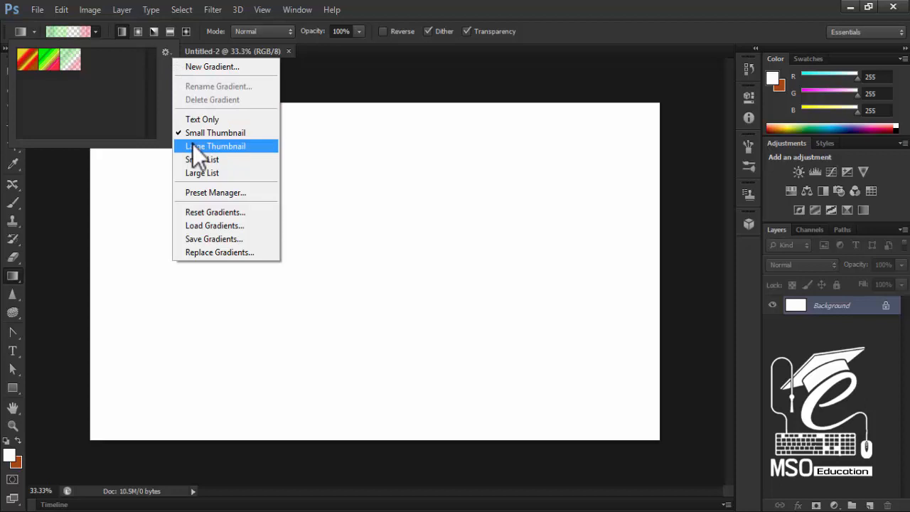
click(243, 243)
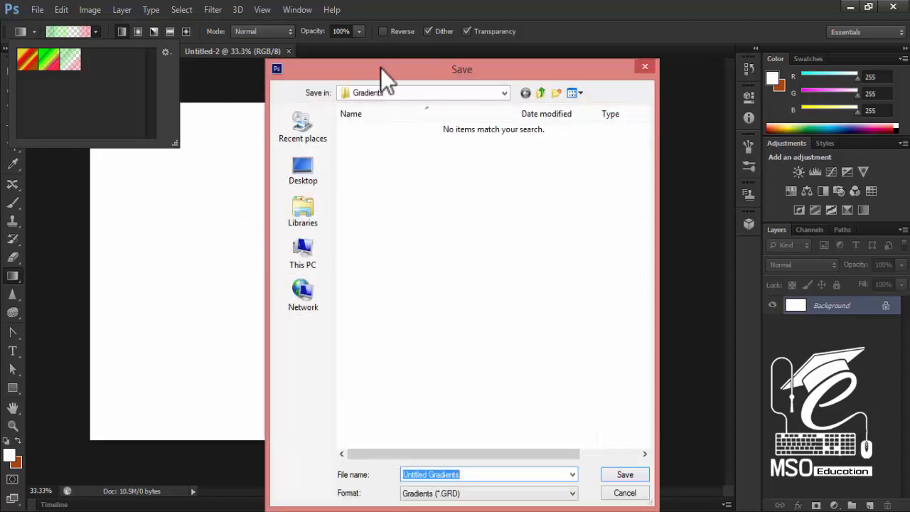
drag(381, 68, 318, 10)
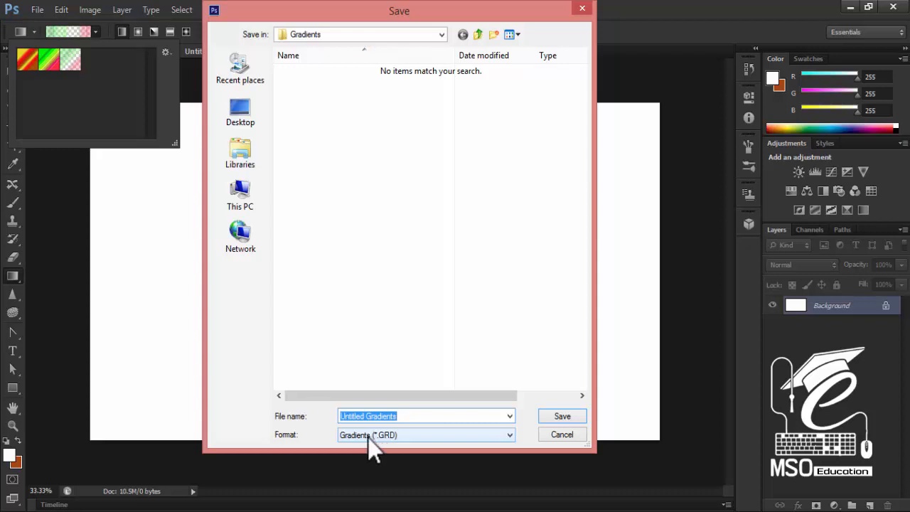
click(227, 112)
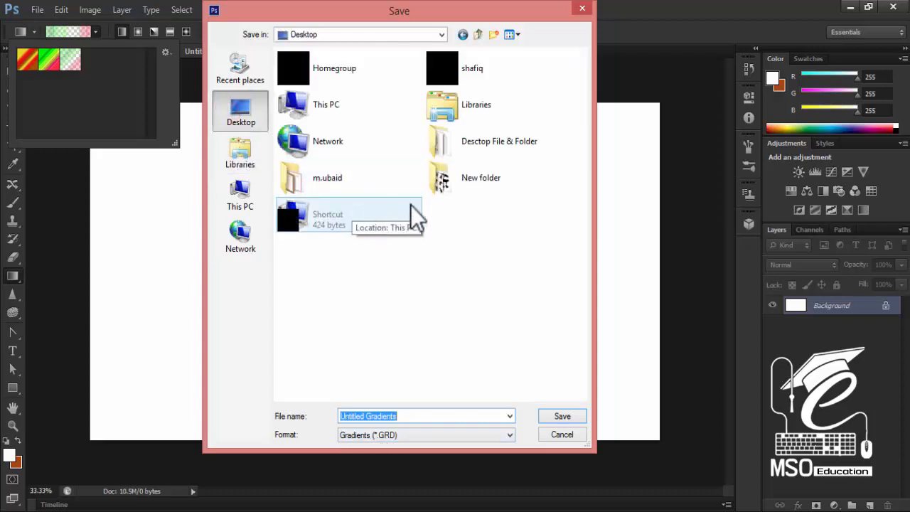
click(255, 165)
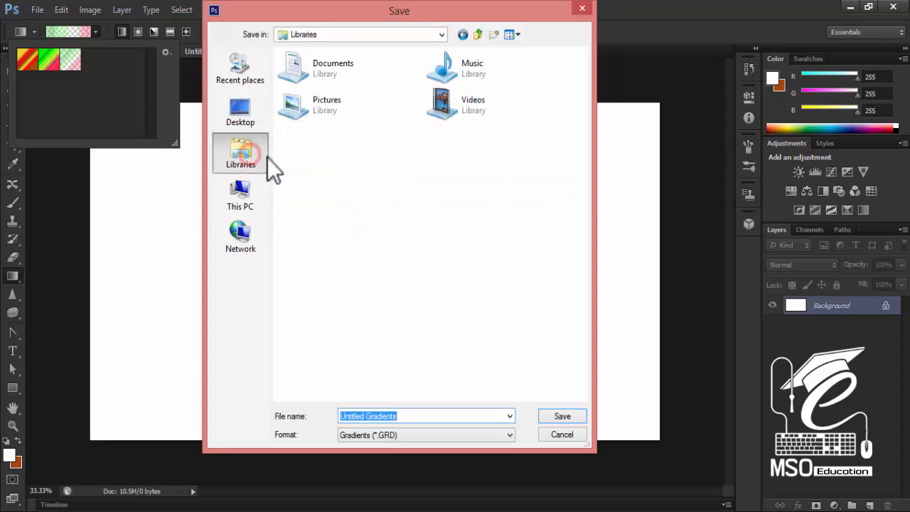
double_click(343, 75)
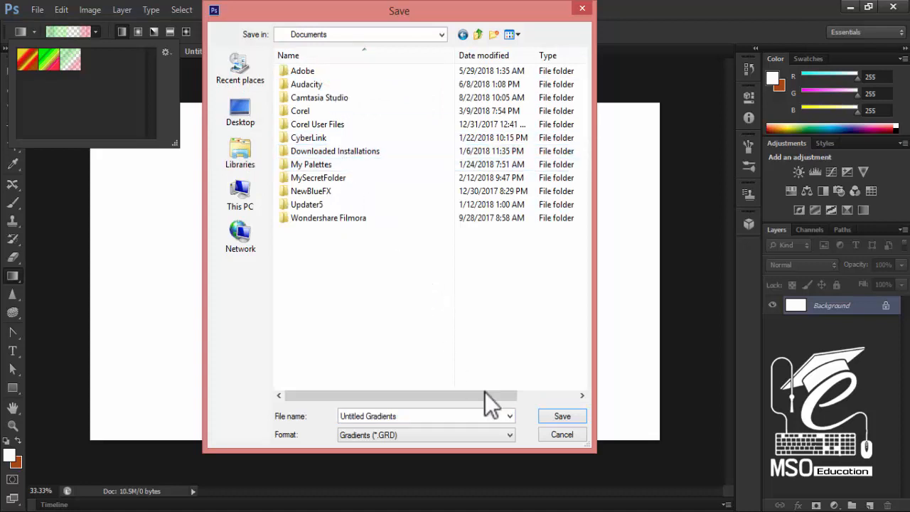
click(556, 419)
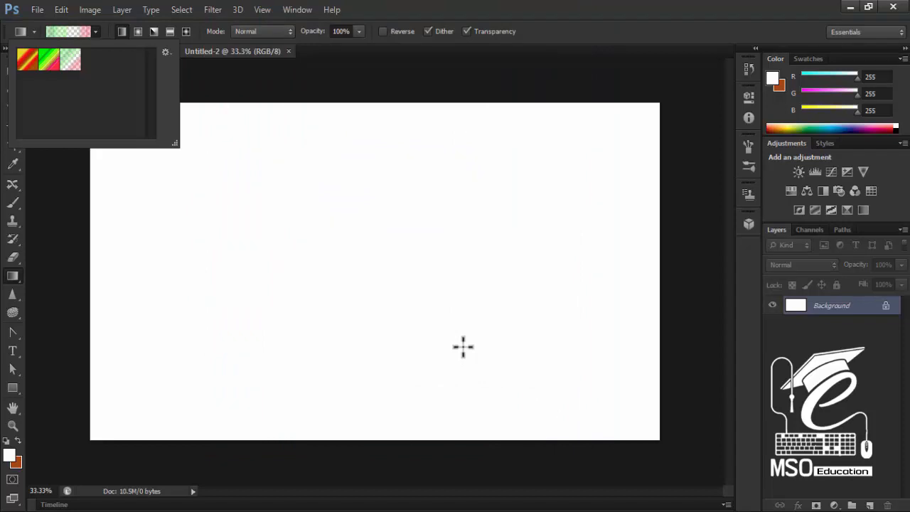
- Switch to File Explorer, open the Documents folder and locate the saved Untitled Gradients GRD file
click(55, 510)
click(113, 452)
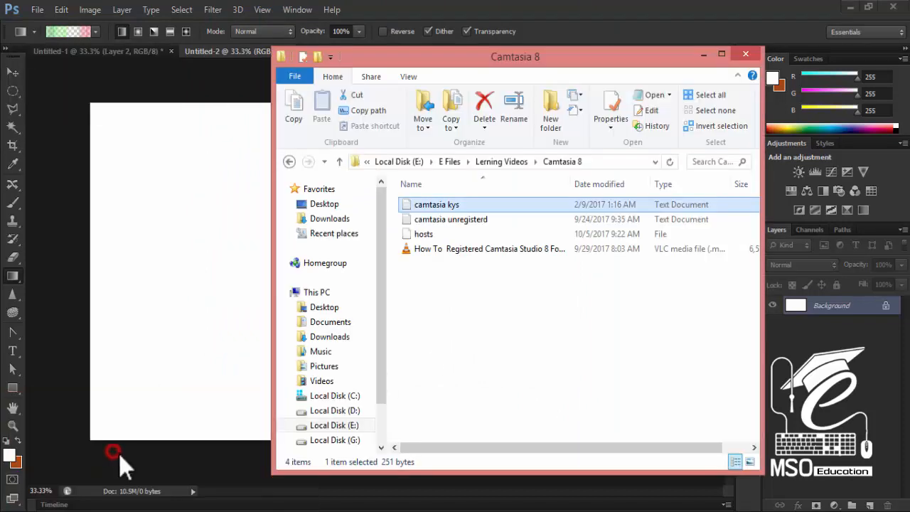
click(331, 220)
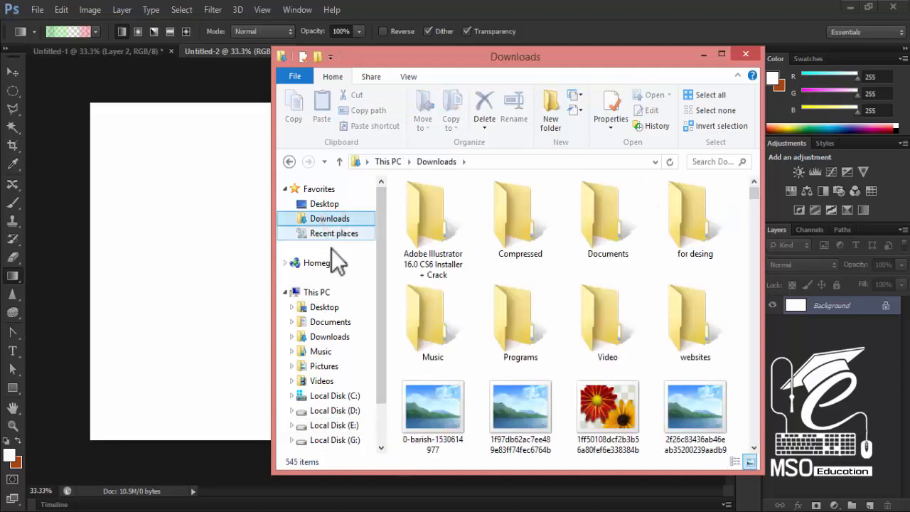
click(313, 321)
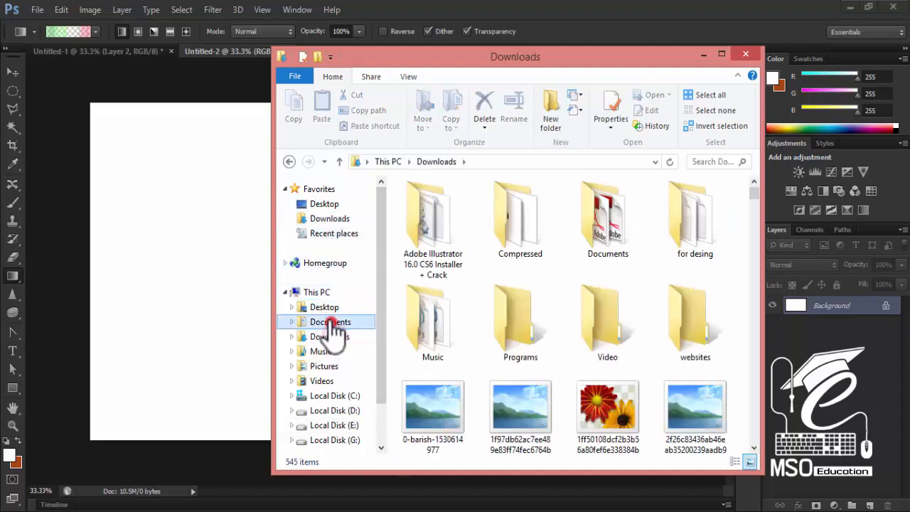
click(441, 263)
scroll(441, 263, down, 4)
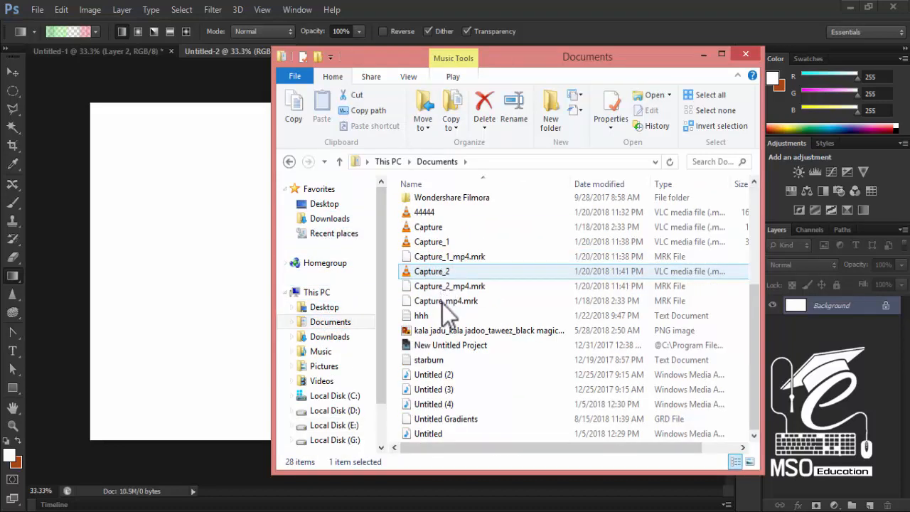
click(432, 346)
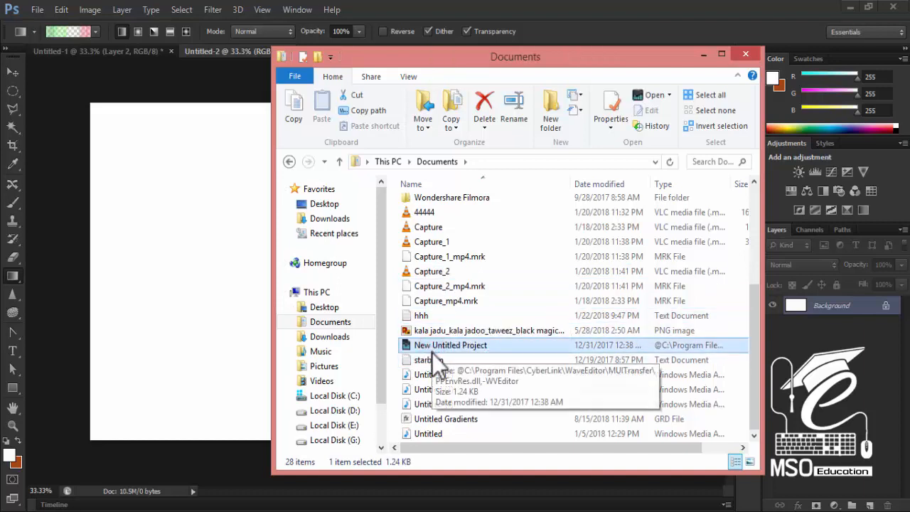
click(431, 422)
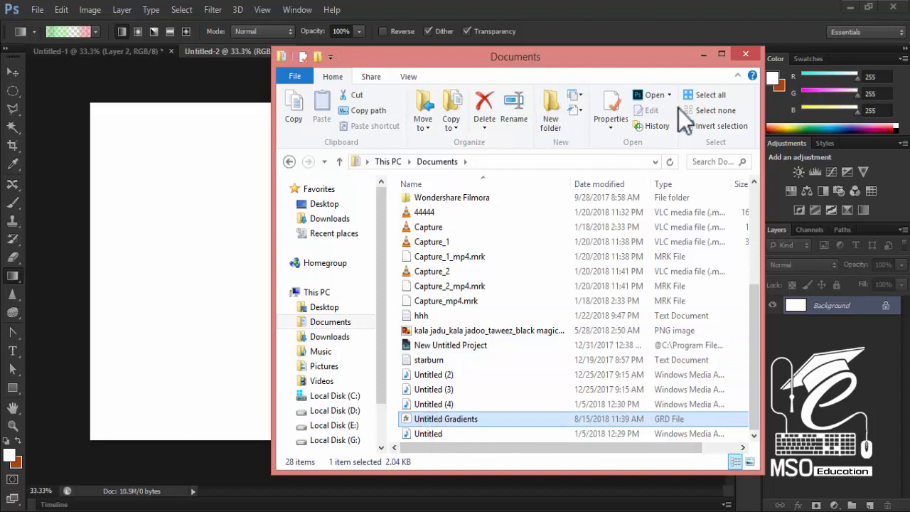
- Show the Documents folder as large icons, view the Untitled Gradients file, and return to Photoshop
click(406, 75)
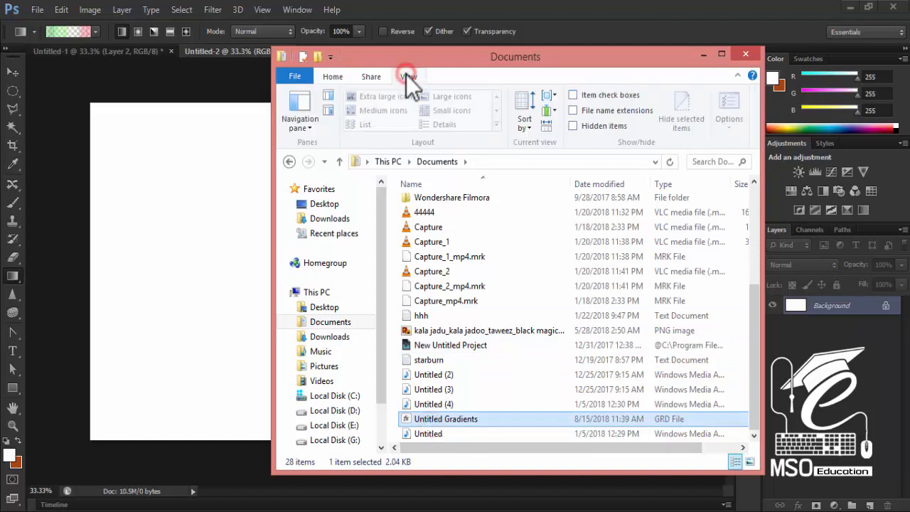
click(458, 99)
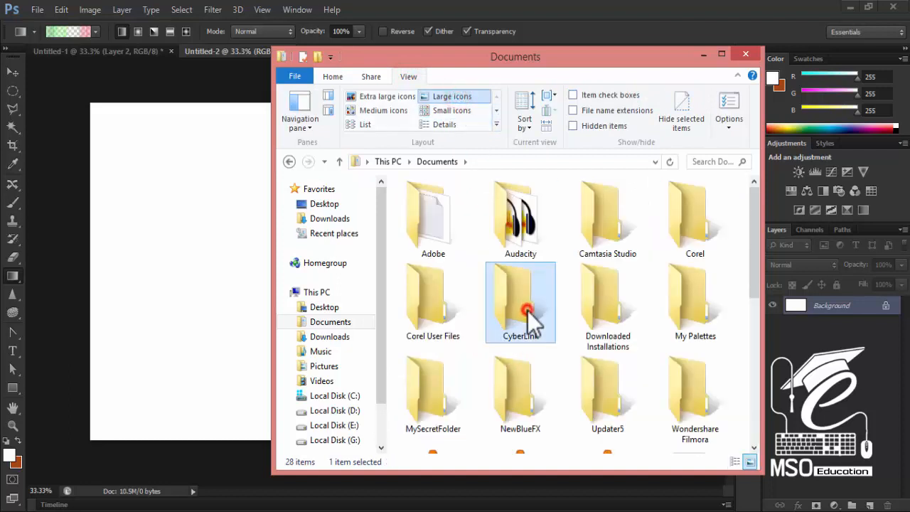
scroll(502, 347, down, 5)
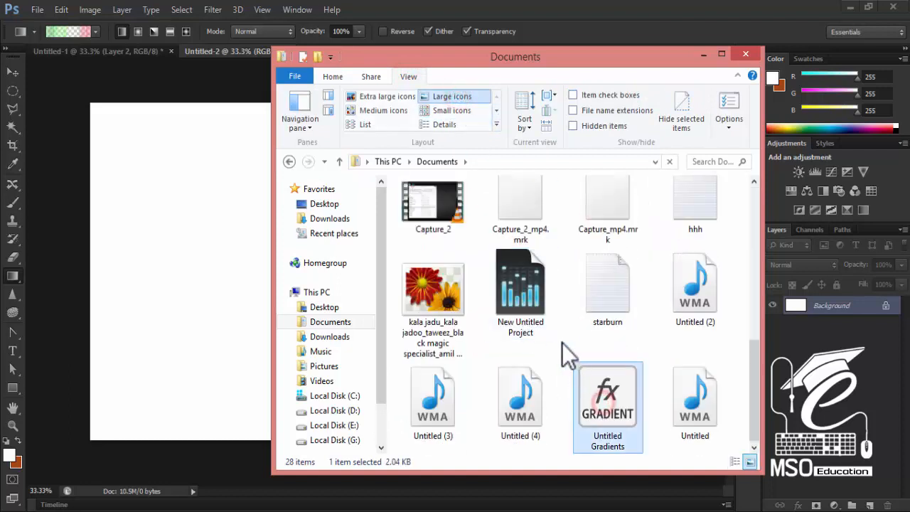
drag(562, 348, 655, 470)
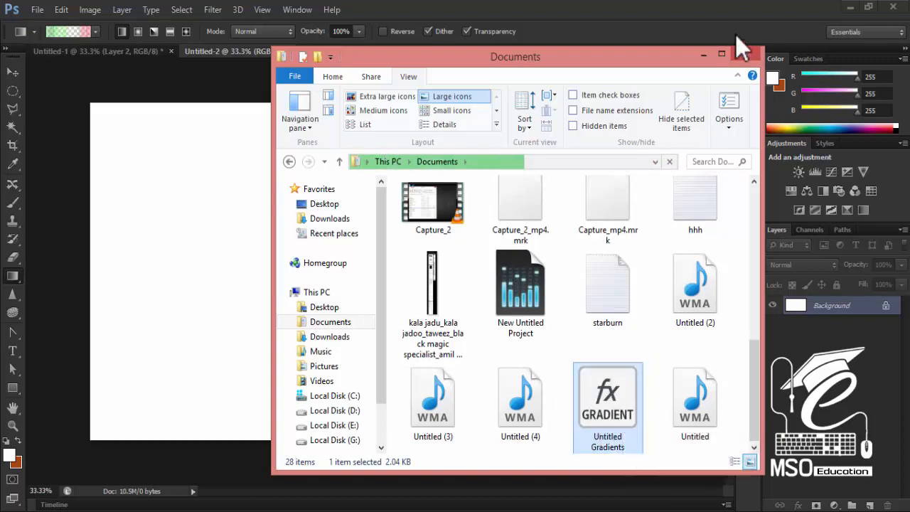
click(667, 2)
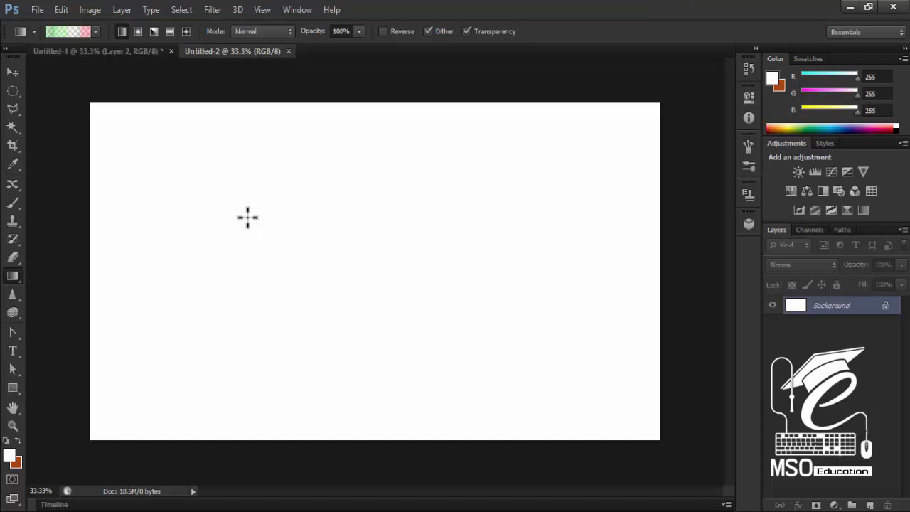
- Reset the gradient presets, replacing the current custom gradients with the default set
click(95, 32)
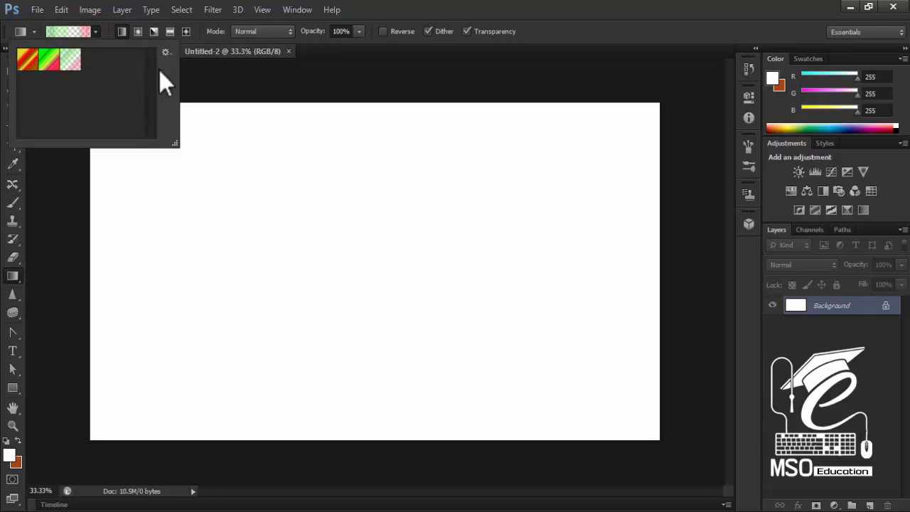
click(168, 53)
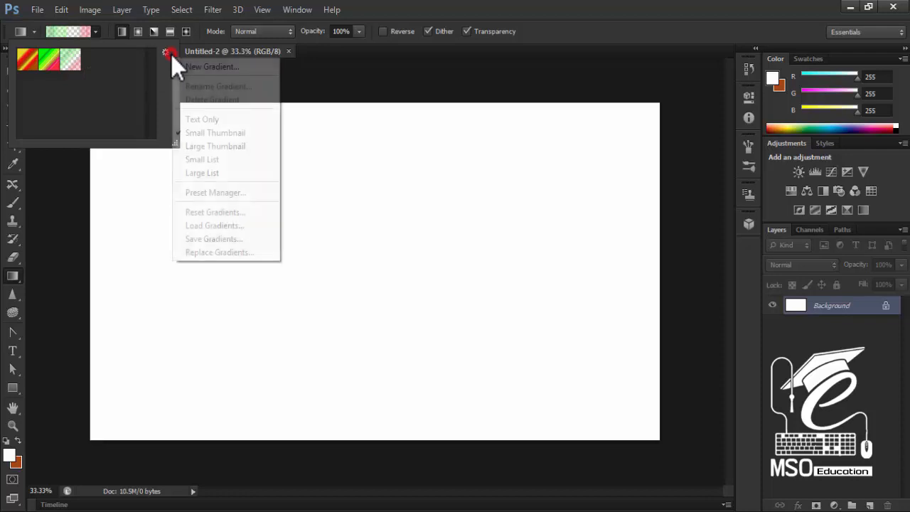
click(216, 213)
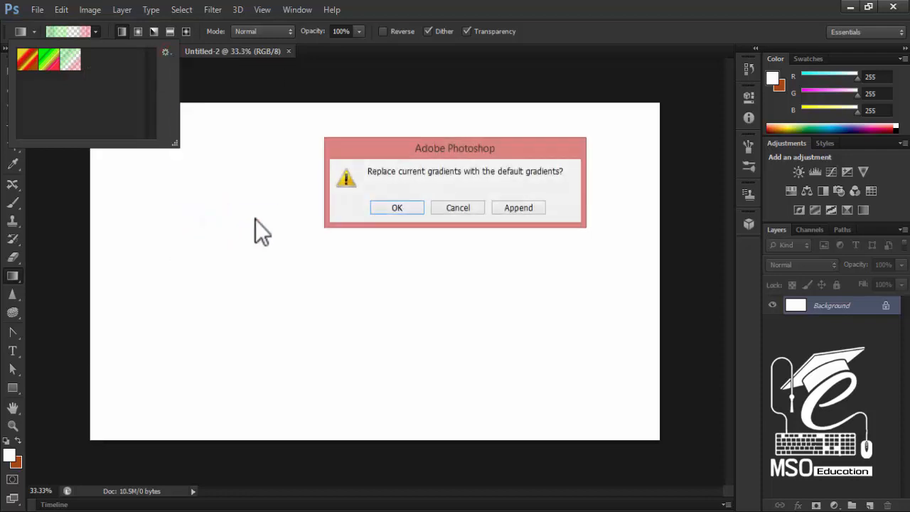
click(396, 207)
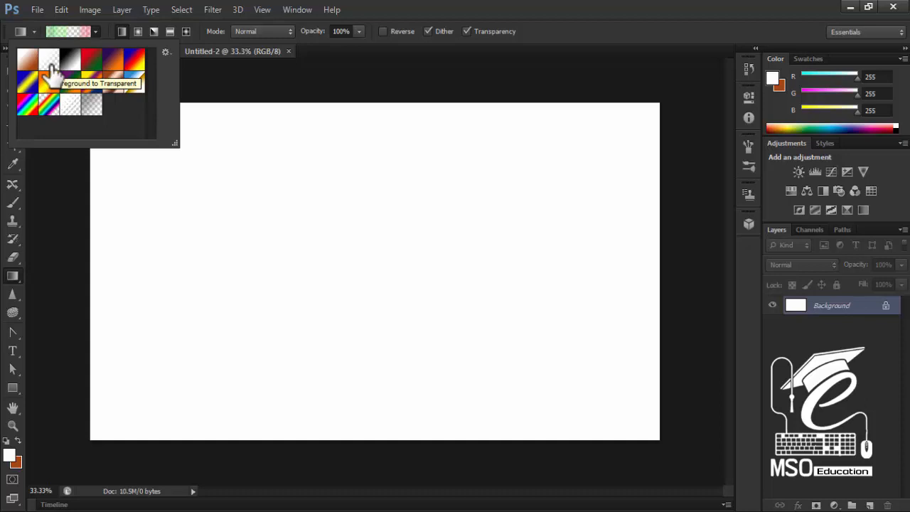
drag(51, 64, 132, 126)
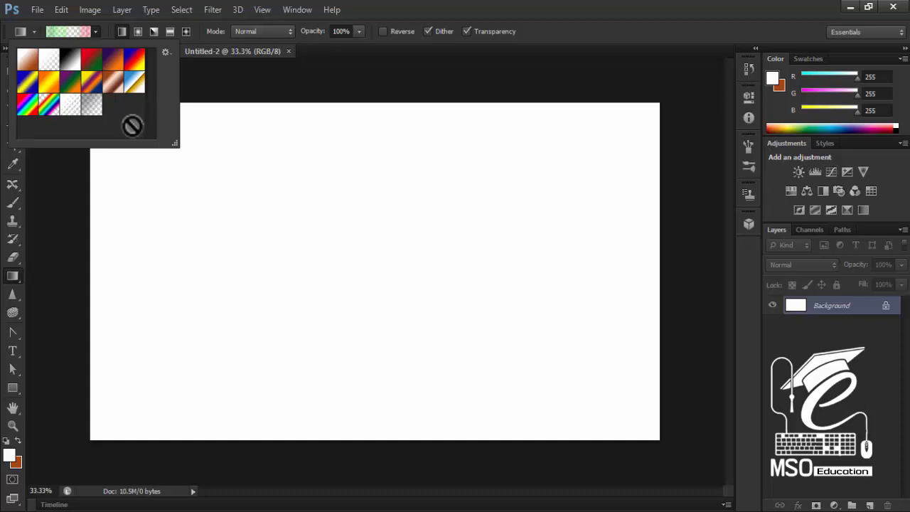
- Load the Untitled Gradients GRD file from the Documents library into the gradient presets
click(168, 54)
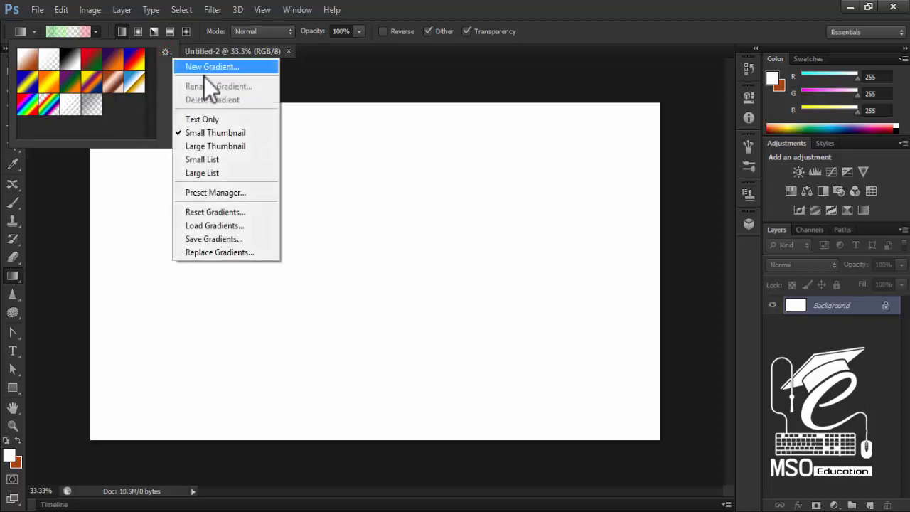
click(214, 229)
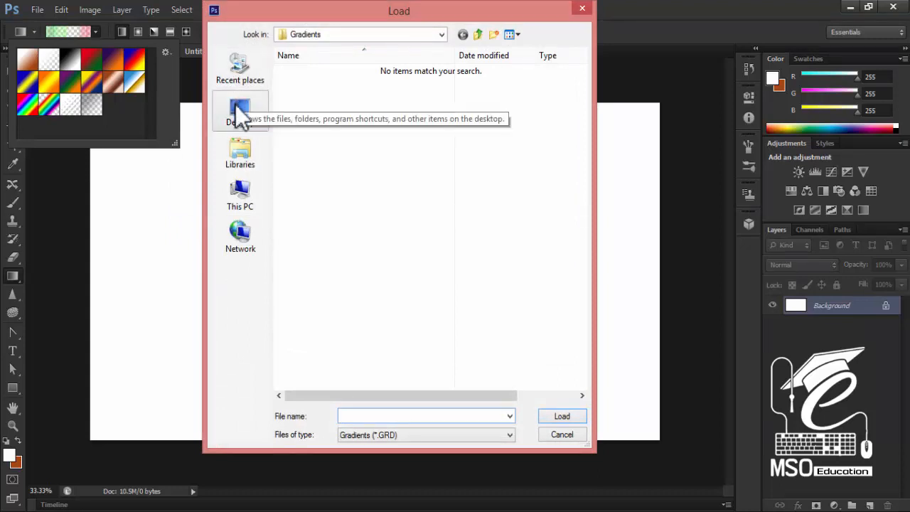
click(241, 165)
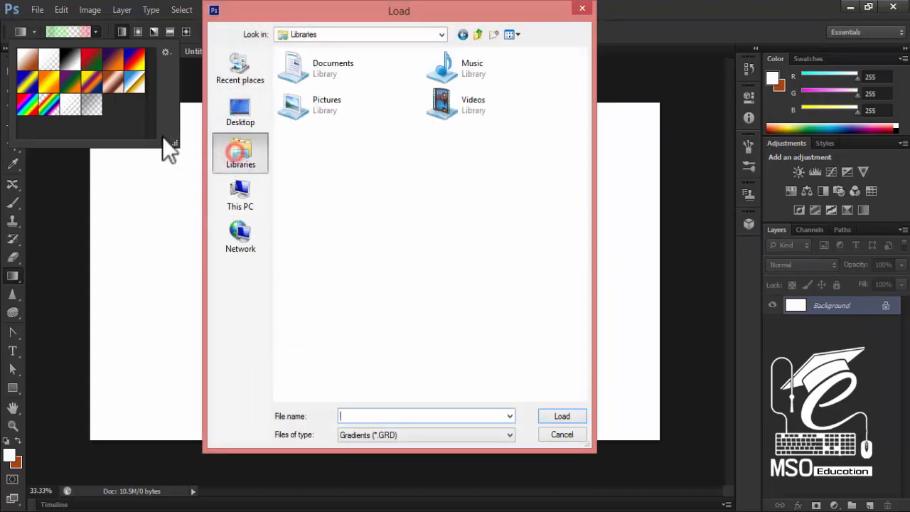
click(328, 76)
double_click(328, 76)
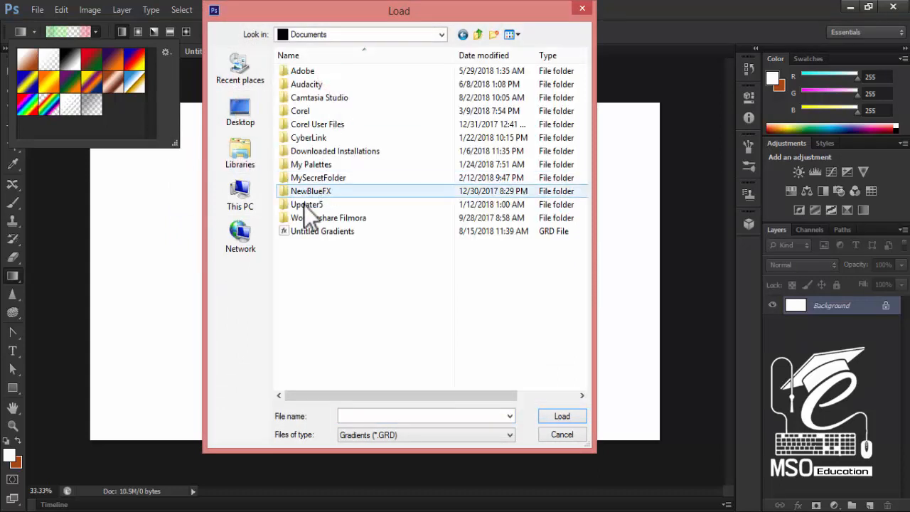
click(302, 235)
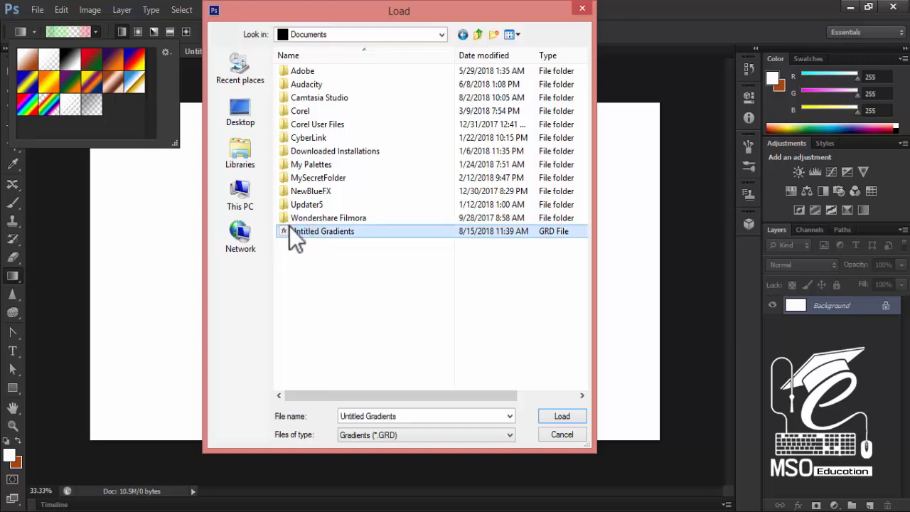
click(560, 417)
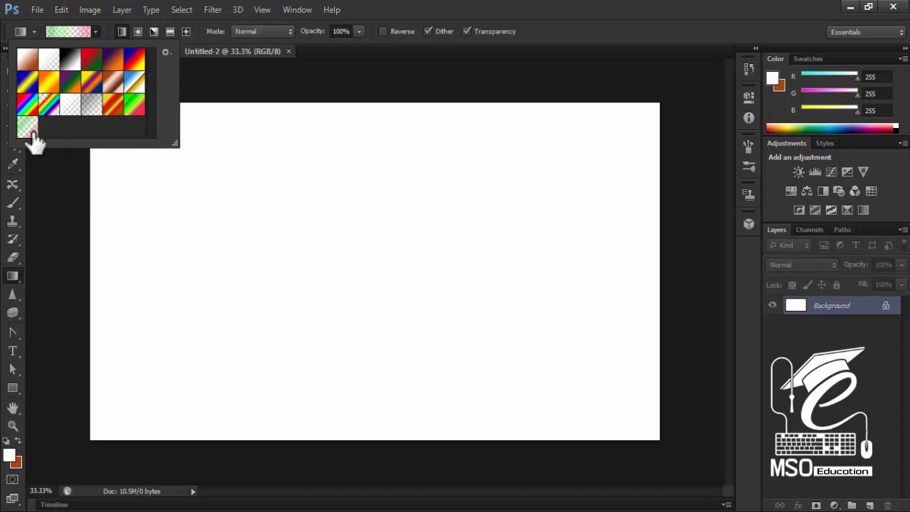
click(166, 52)
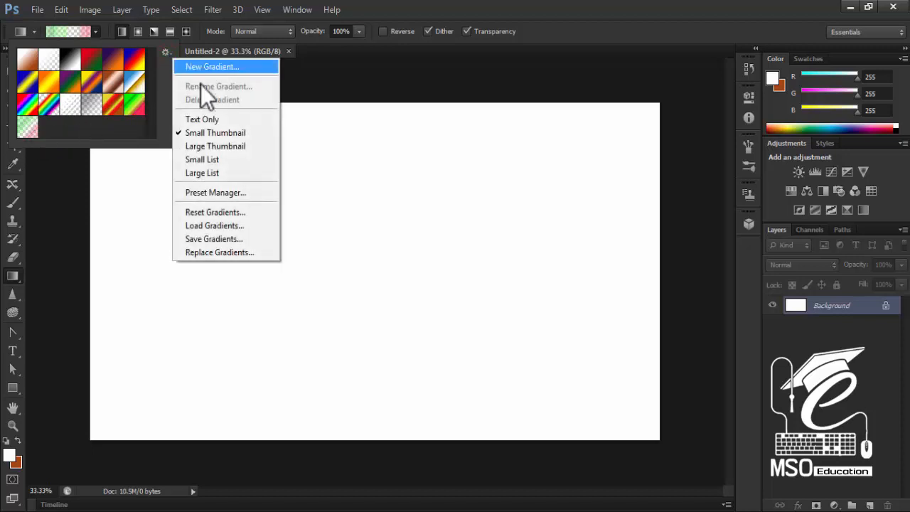
click(222, 132)
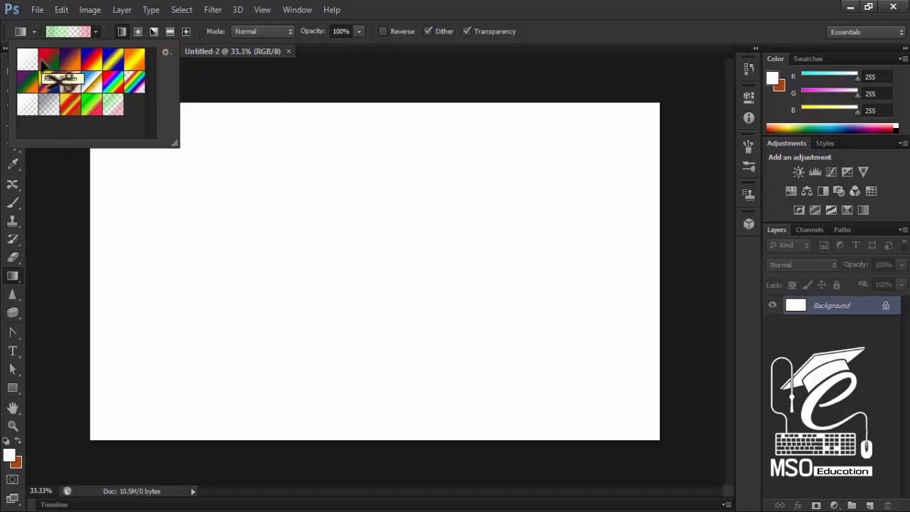